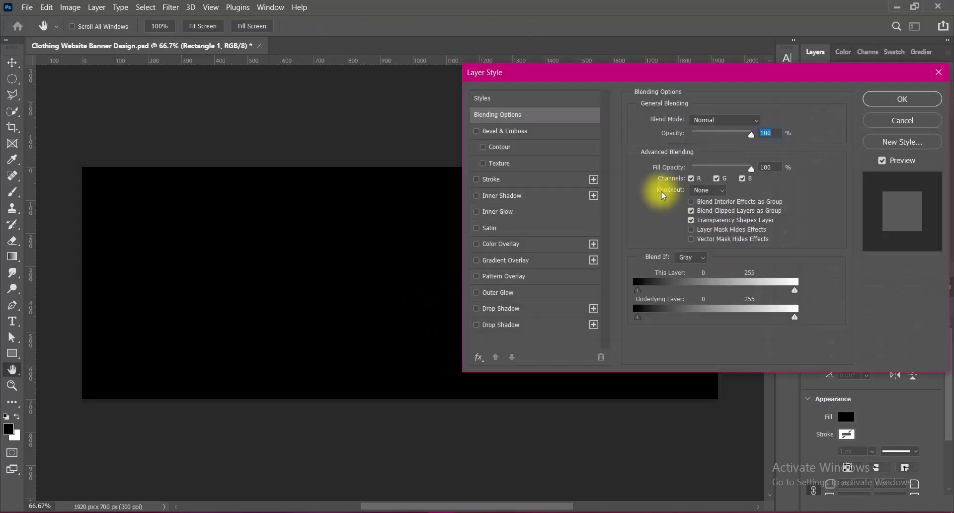
Add a gradient overlay to the Rectangle 1 layer using the Purple_11 gradient preset.
click(476, 260)
click(508, 263)
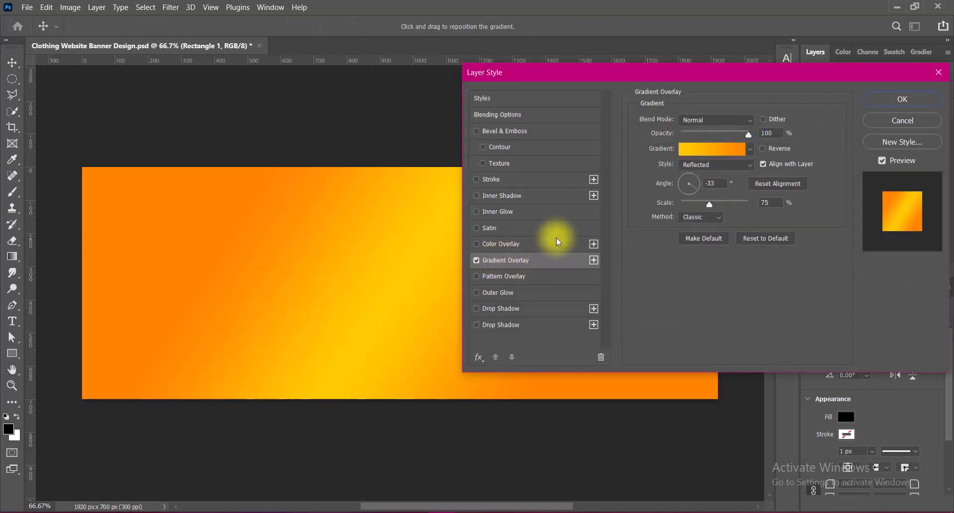
click(751, 150)
click(649, 209)
scroll(763, 196, down, 2)
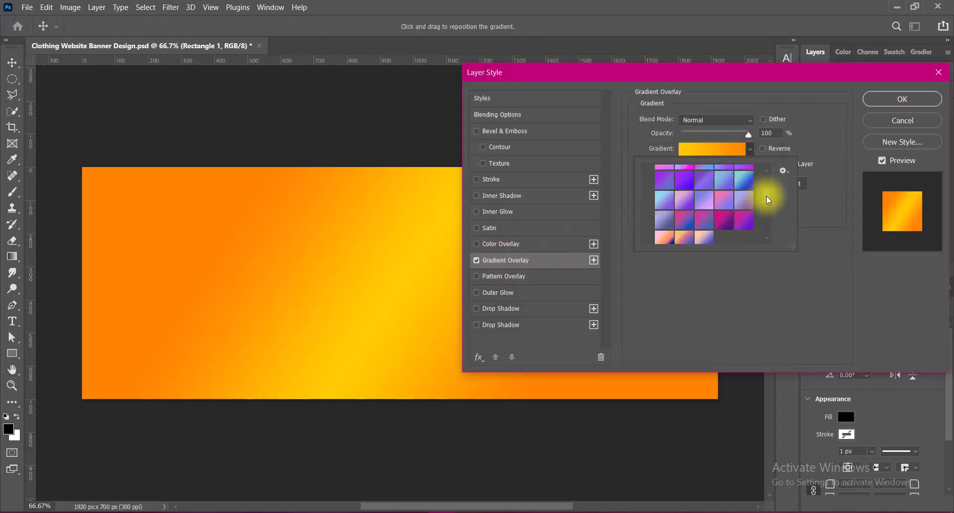
click(659, 205)
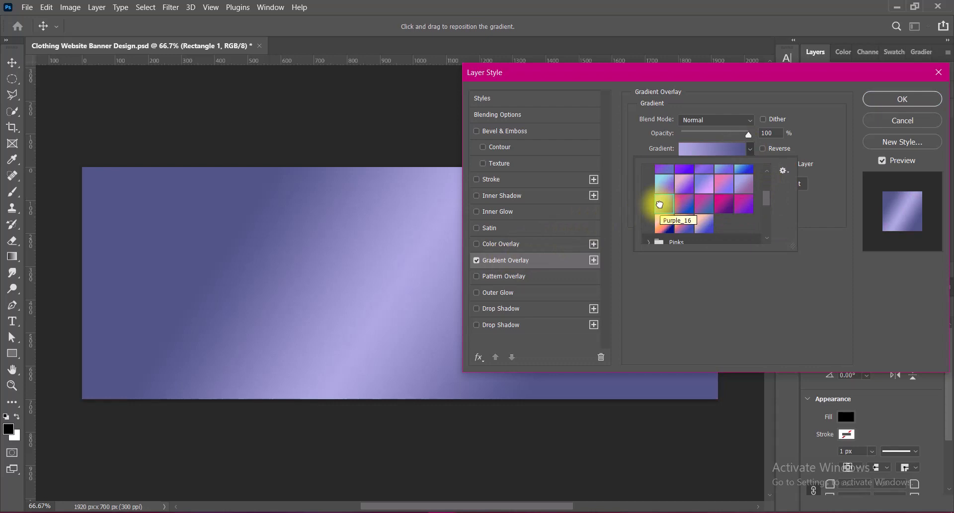
click(665, 185)
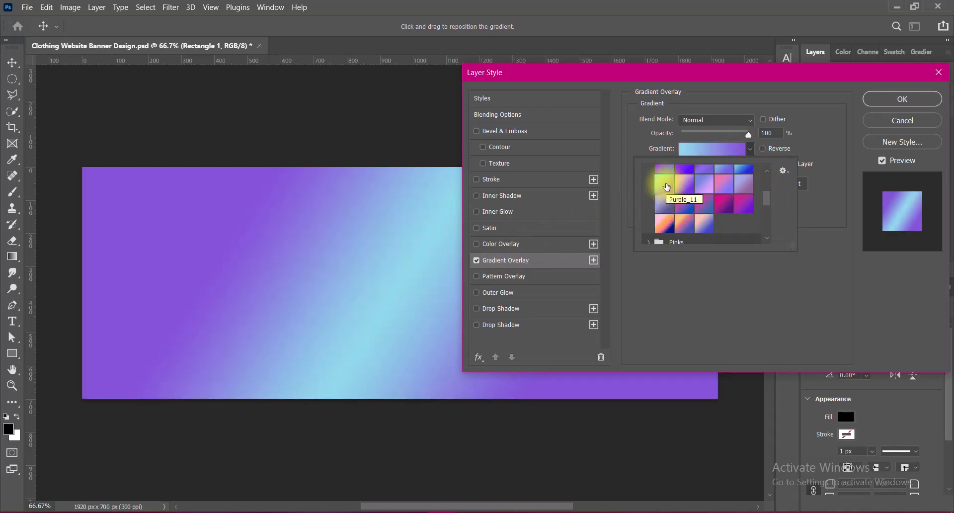
click(677, 185)
click(664, 184)
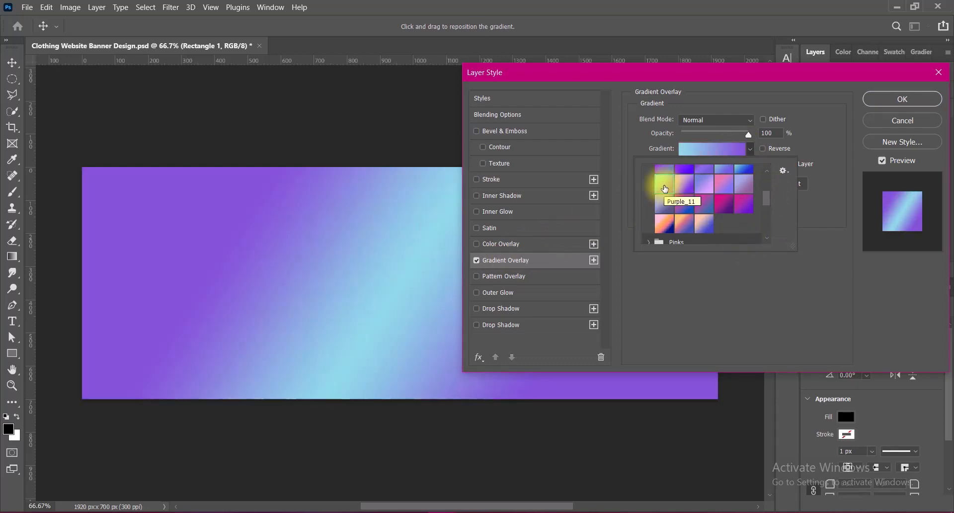
click(661, 200)
click(664, 185)
click(828, 245)
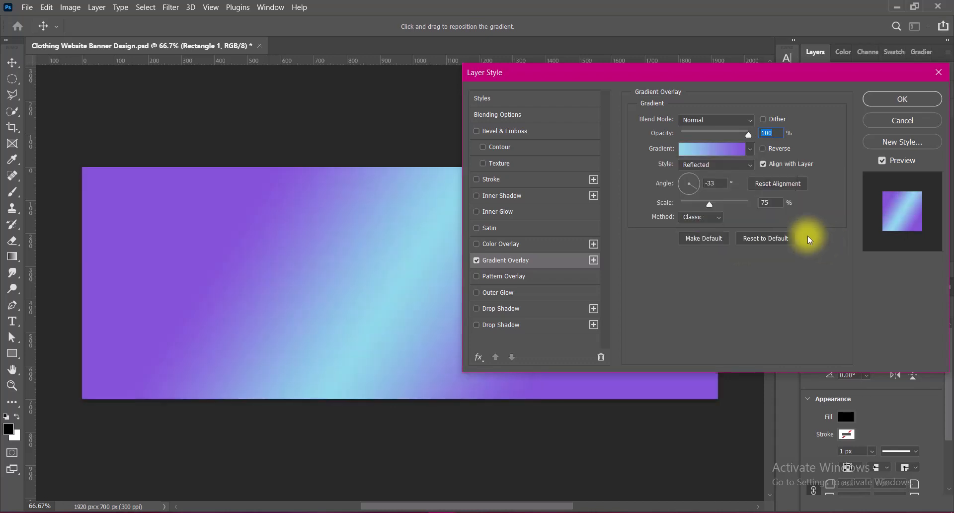
Set the gradient overlay's scale to 150%, apply the layer style and save the document.
drag(711, 208, 750, 205)
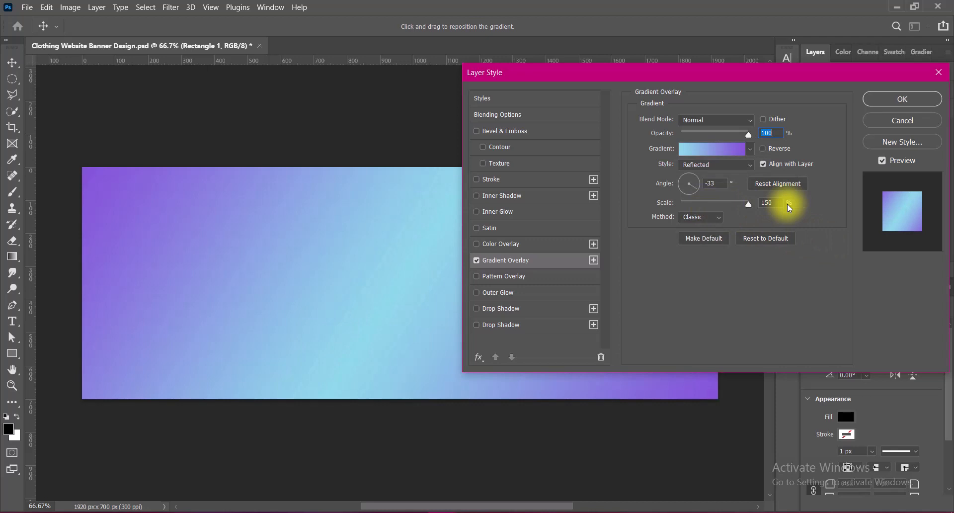
click(716, 217)
click(714, 226)
click(709, 228)
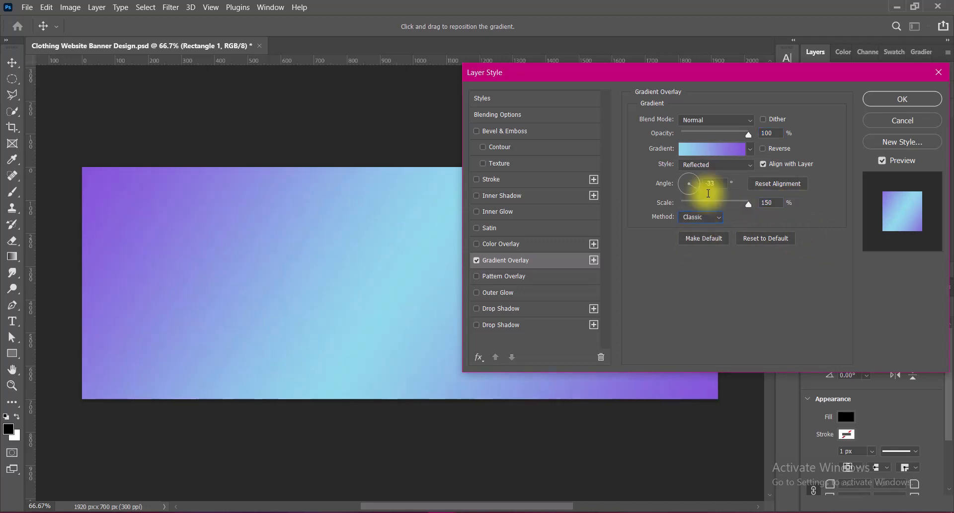
click(763, 149)
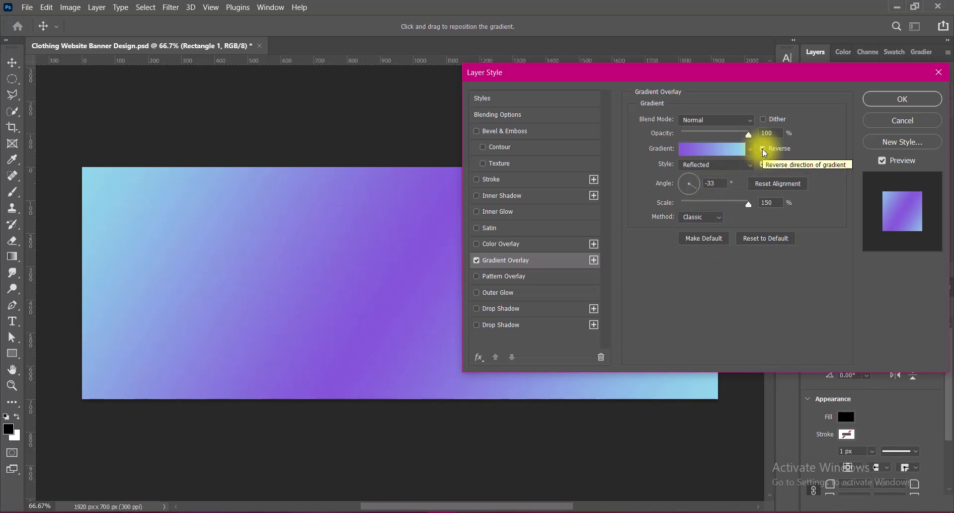
click(764, 150)
click(769, 202)
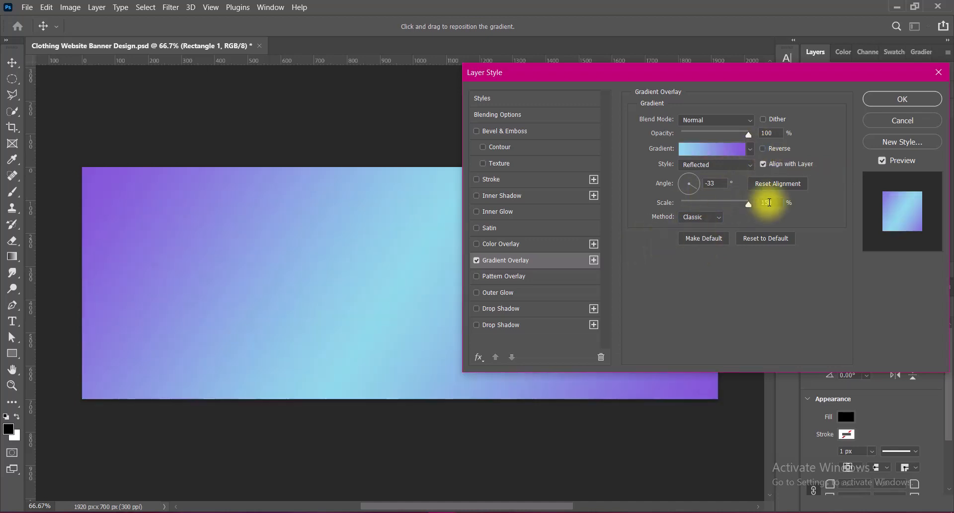
click(900, 99)
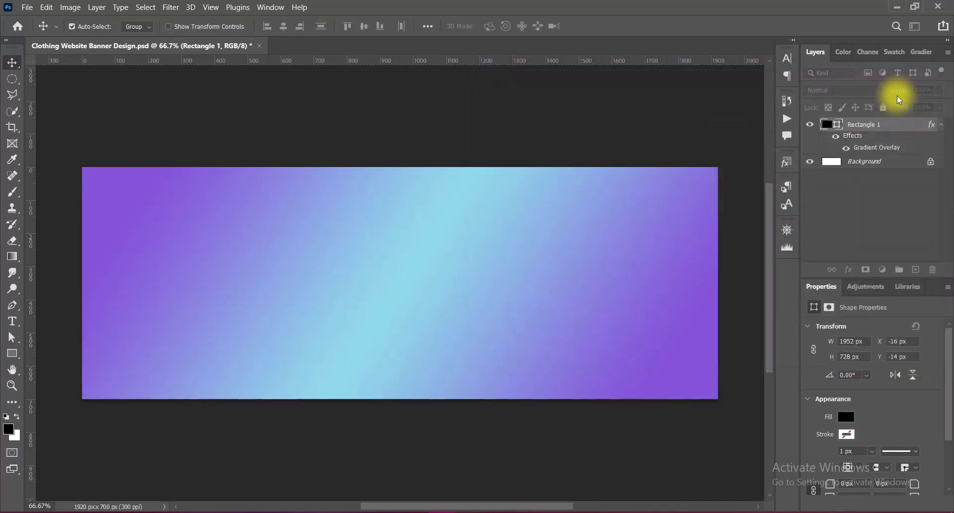
key(ctrl+s)
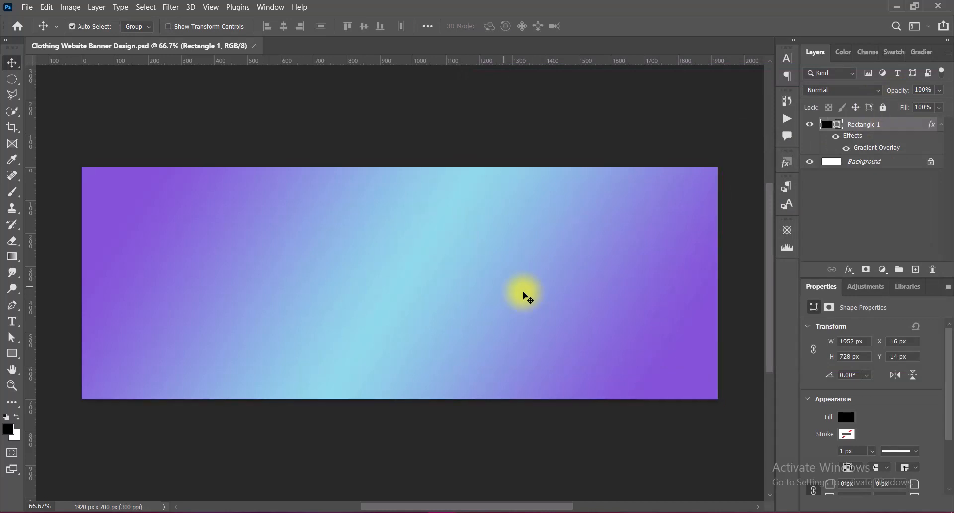
Draw a black rectangle about 1801 × 642 px above the gradient background and center it on the canvas.
click(915, 270)
click(14, 355)
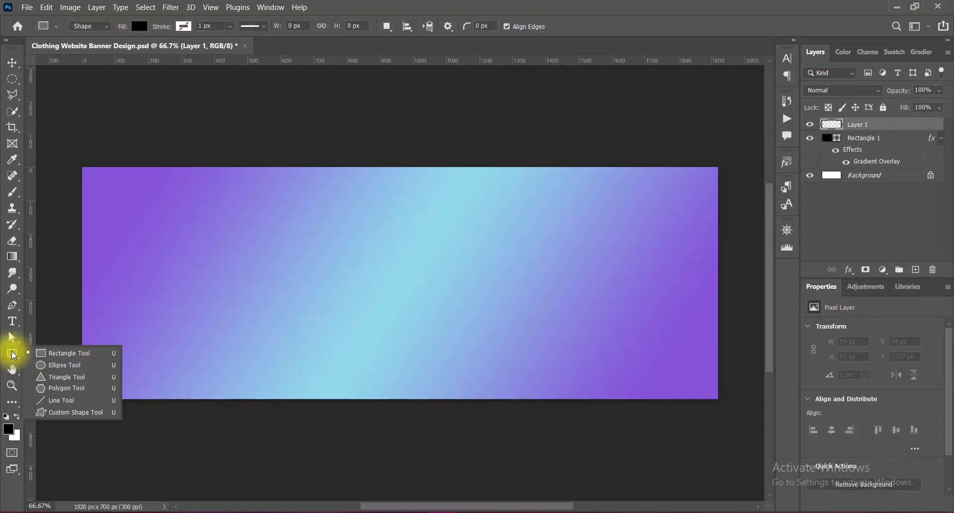
click(47, 351)
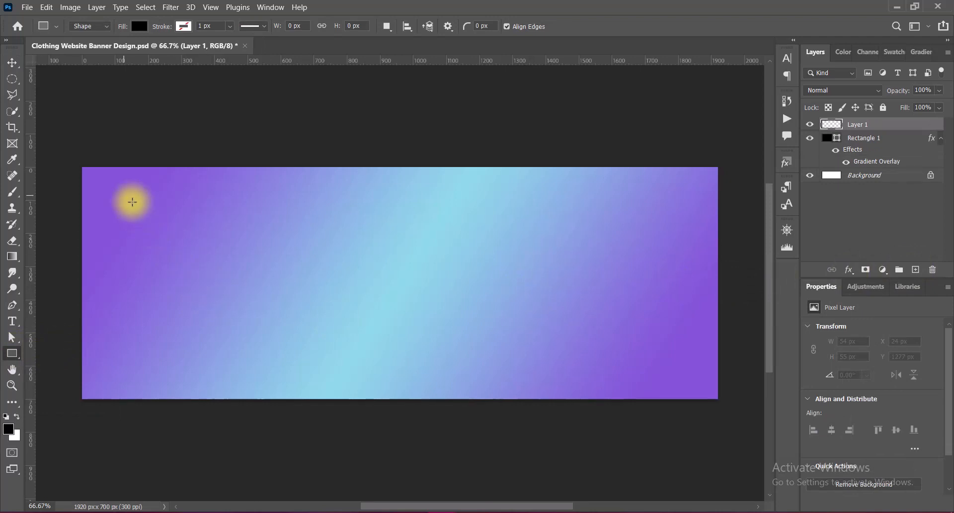
drag(117, 191, 713, 403)
click(13, 63)
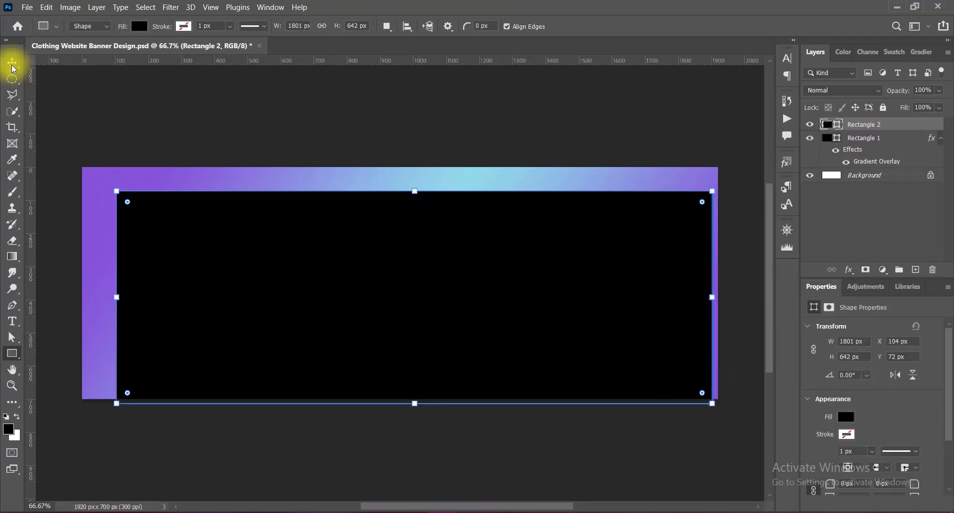
drag(460, 298, 422, 287)
key(ctrl+t)
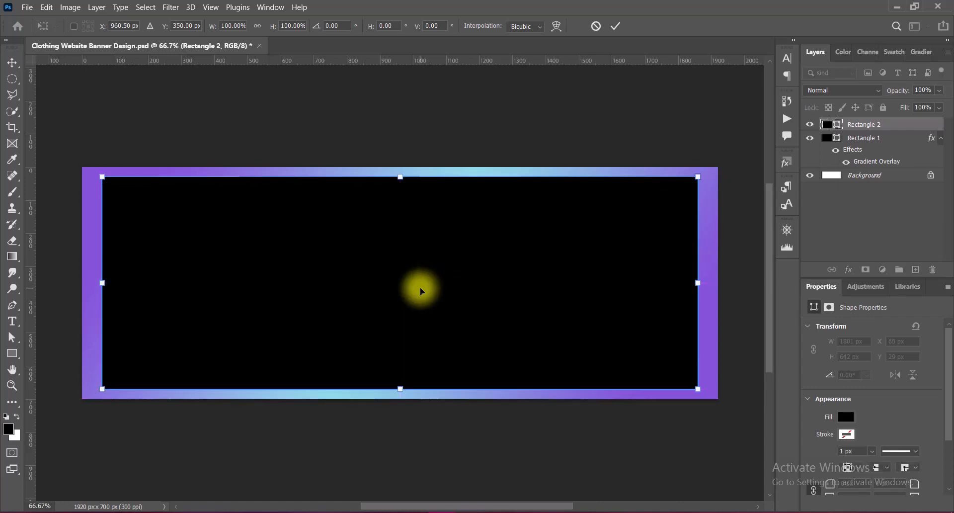
key(Return)
Add a gradient overlay to the Rectangle 2 layer with Diamond style, a 9° angle and the gradient direction reversed.
right_click(827, 125)
click(828, 131)
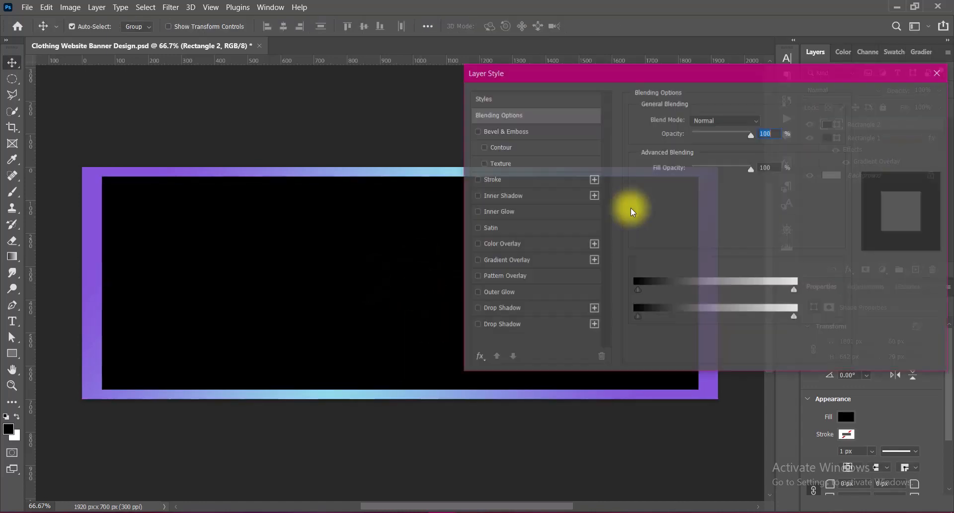
click(510, 262)
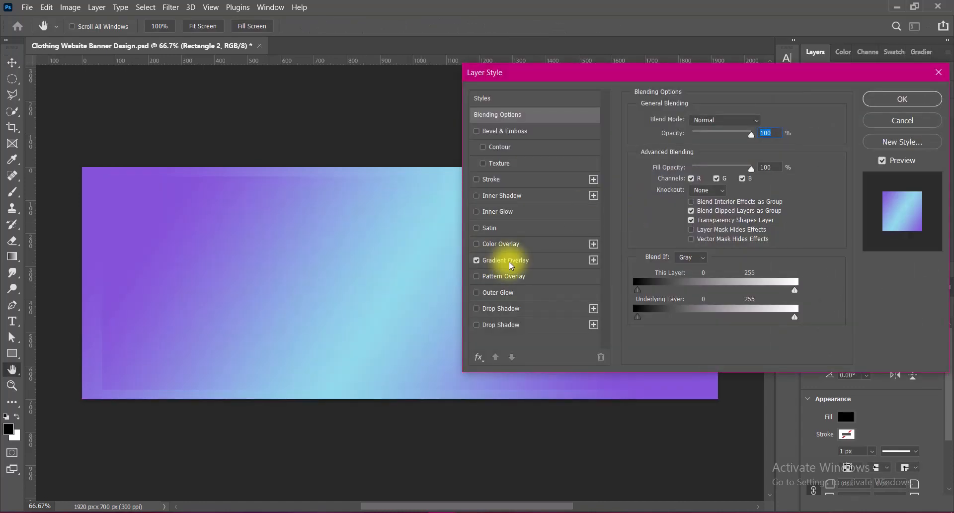
click(507, 260)
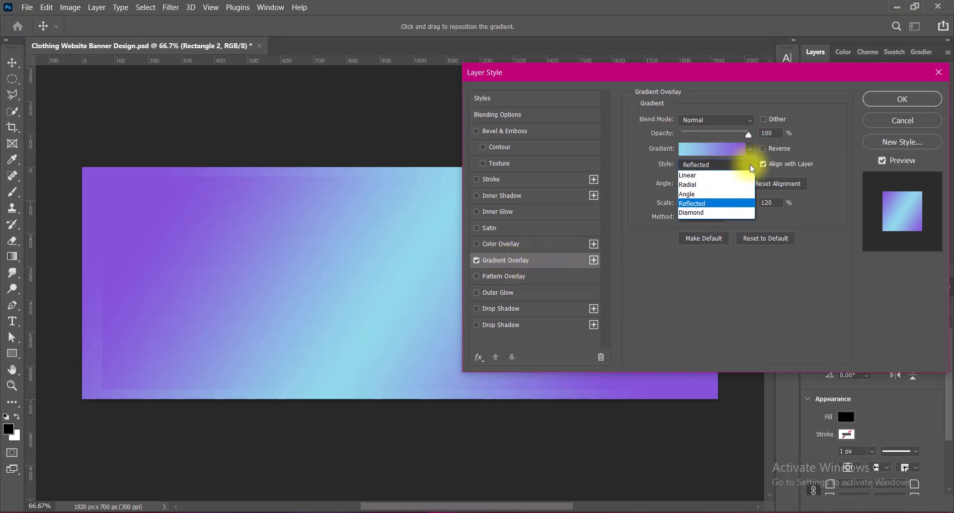
click(702, 212)
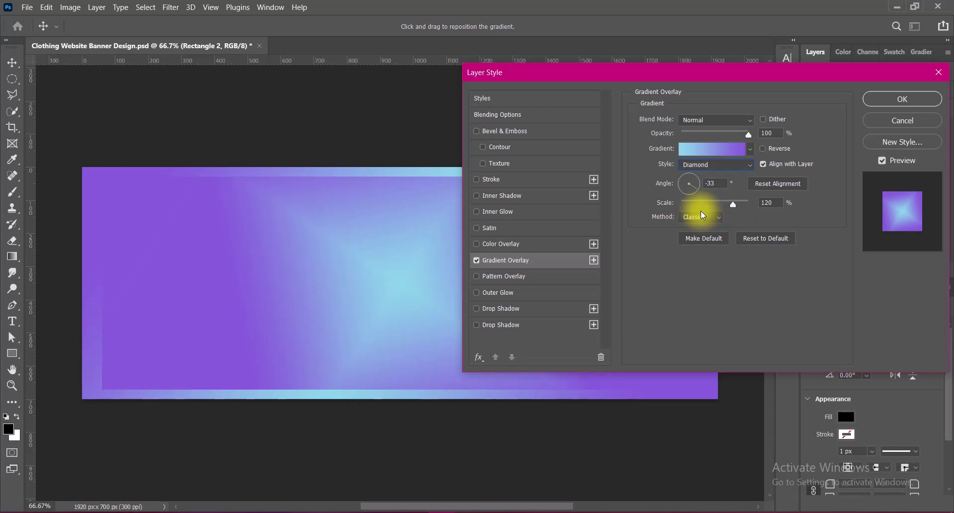
key(BackSpace)
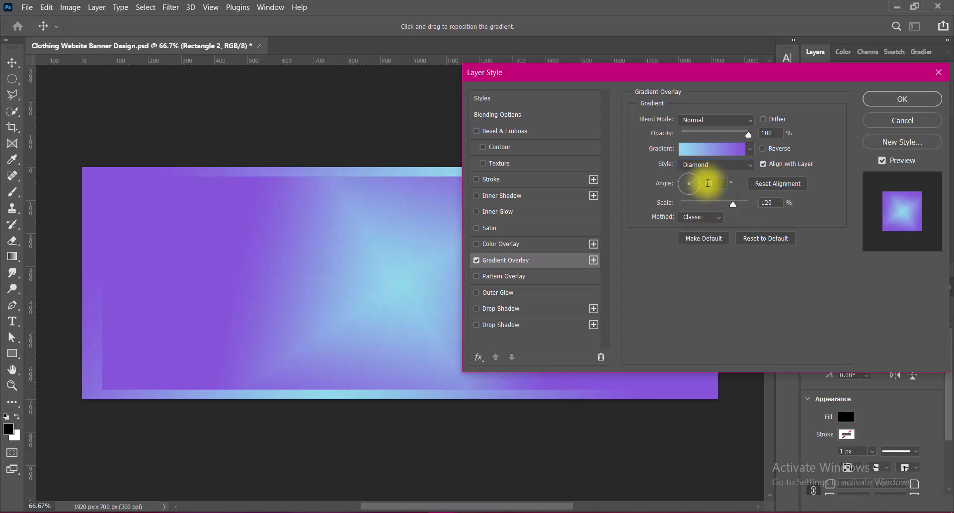
text(9)
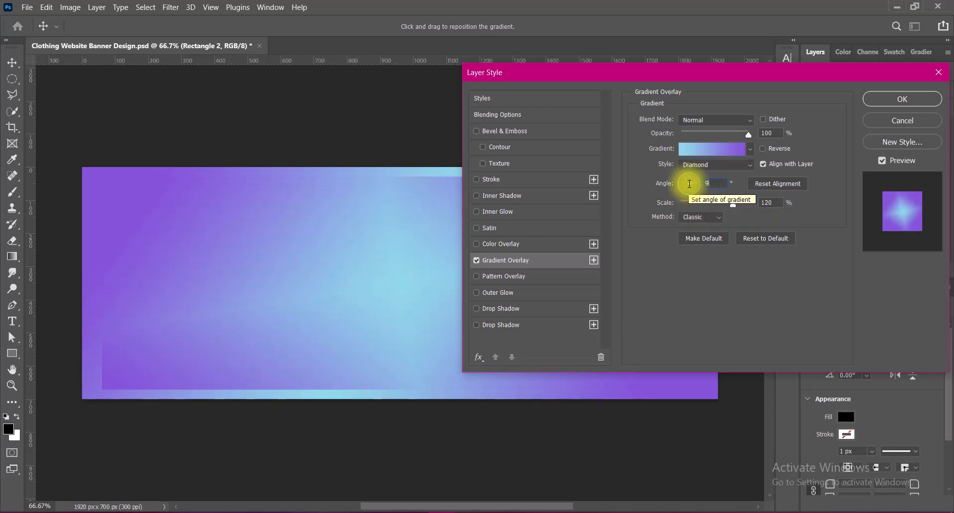
click(701, 219)
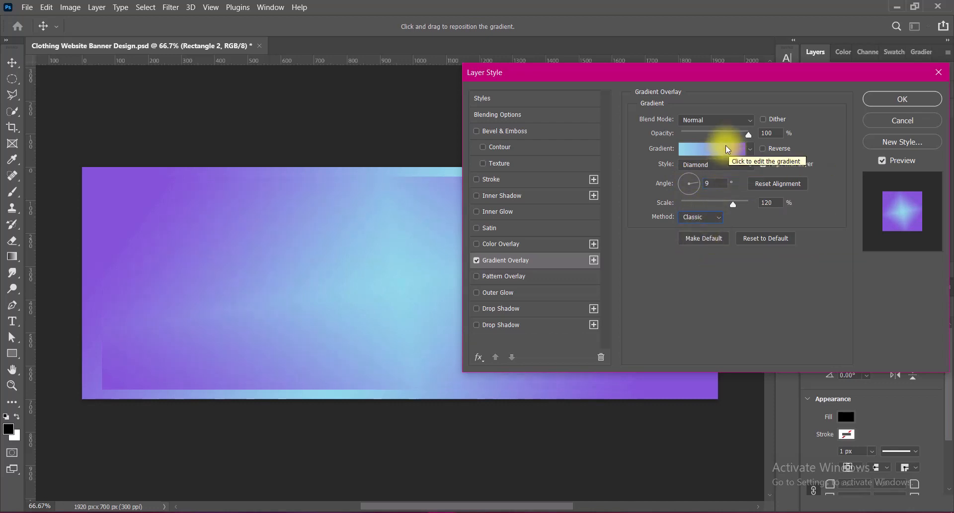
click(763, 149)
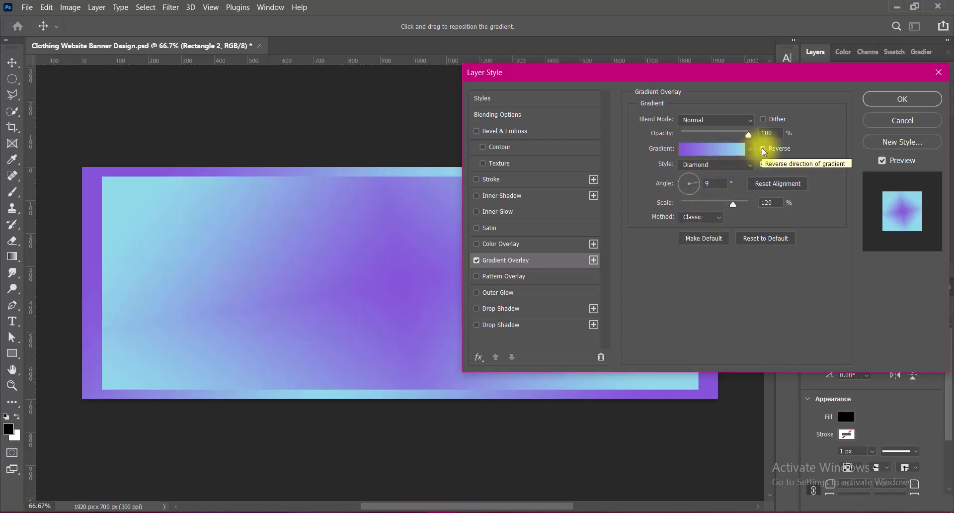
Change Rectangle 2's overlay gradient to the Noise type with restricted colors and added transparency, and randomize it.
click(710, 149)
click(666, 249)
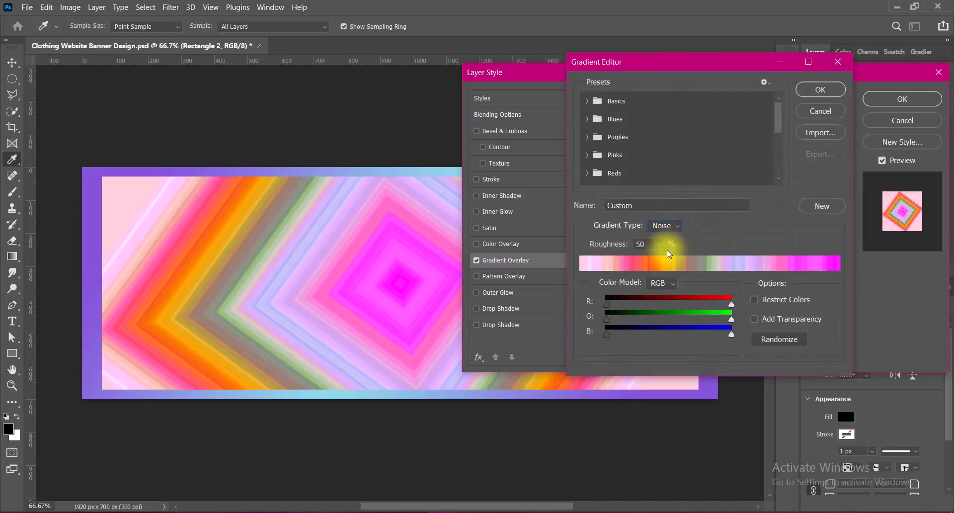
click(754, 300)
click(754, 319)
click(778, 340)
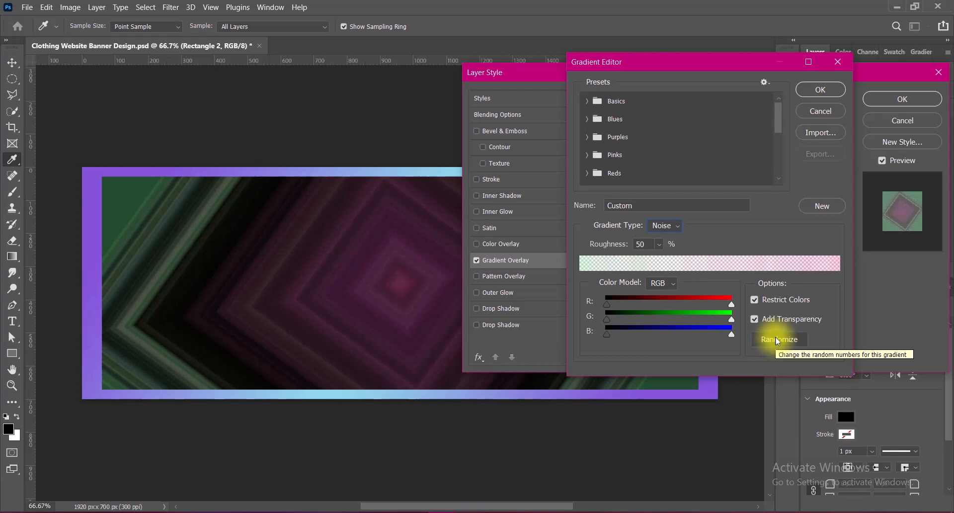
click(820, 90)
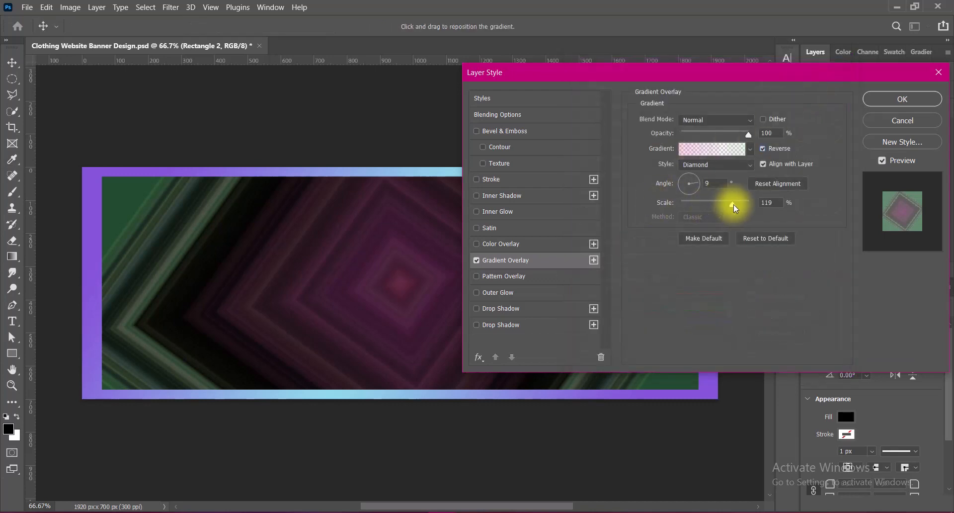
Turn off the gradient's reverse direction at 120% scale and apply Rectangle 2's layer style.
drag(733, 204, 730, 203)
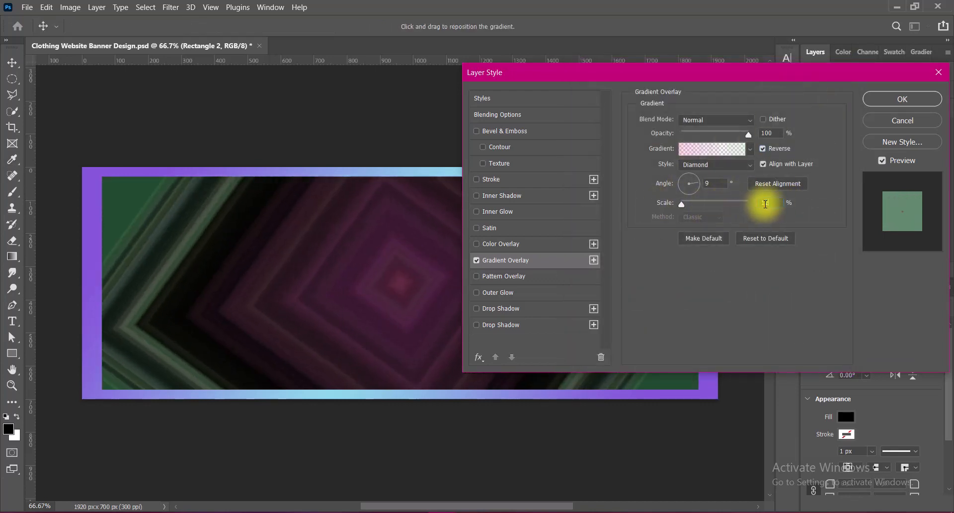
click(763, 148)
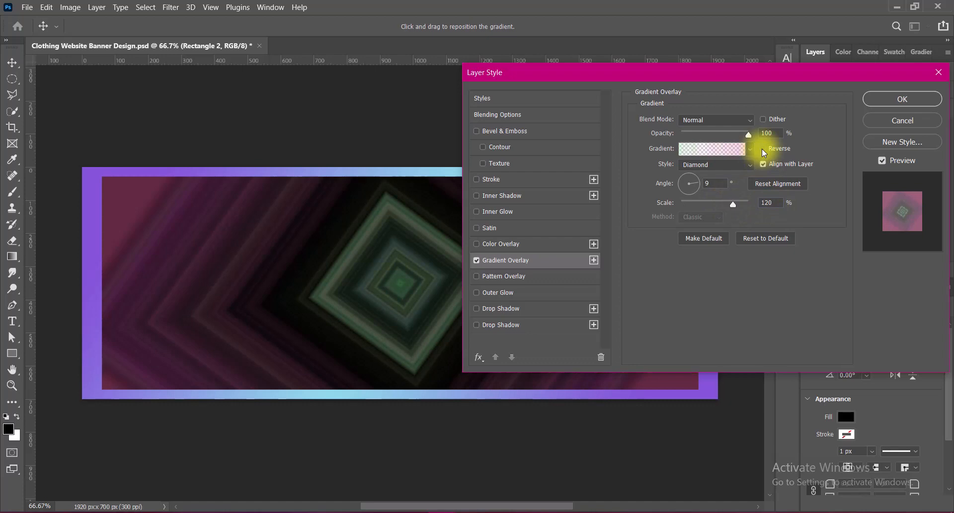
click(891, 100)
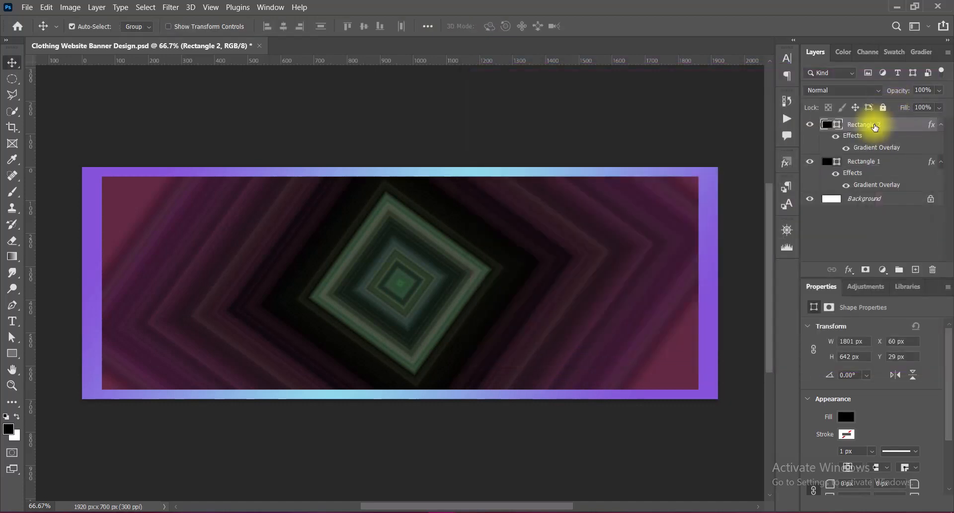
Convert the Rectangle 2 layer to a smart object and apply a Hue/Saturation preset to it.
right_click(876, 128)
click(807, 182)
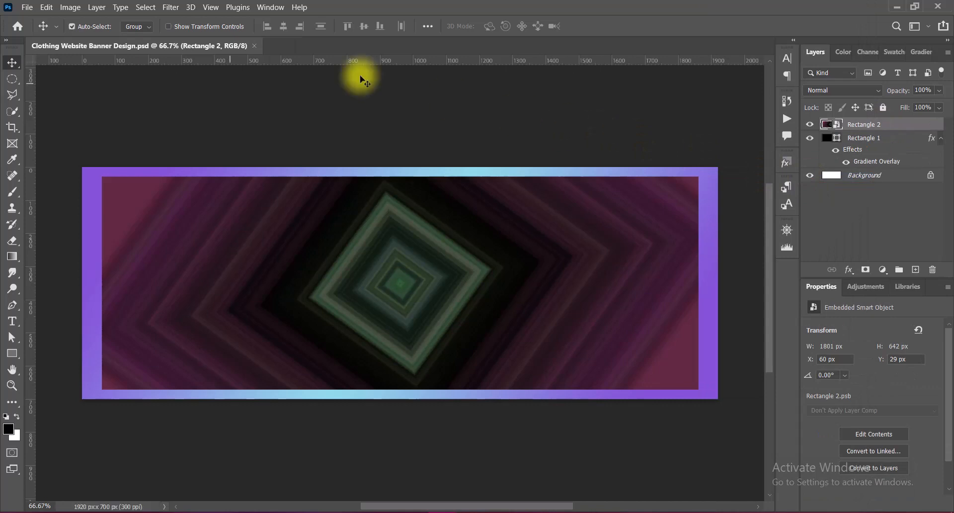
click(70, 7)
mouse_move(97, 32)
click(249, 106)
click(448, 108)
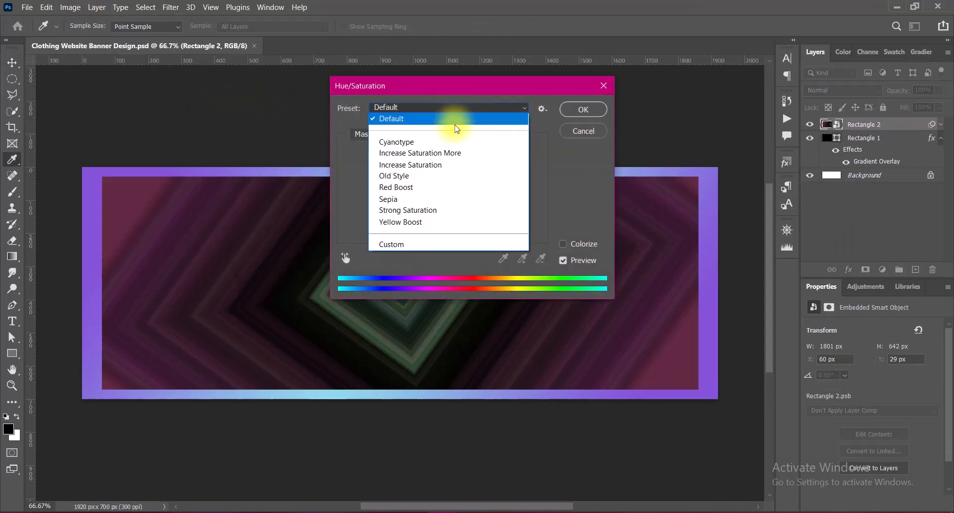
click(413, 201)
click(575, 109)
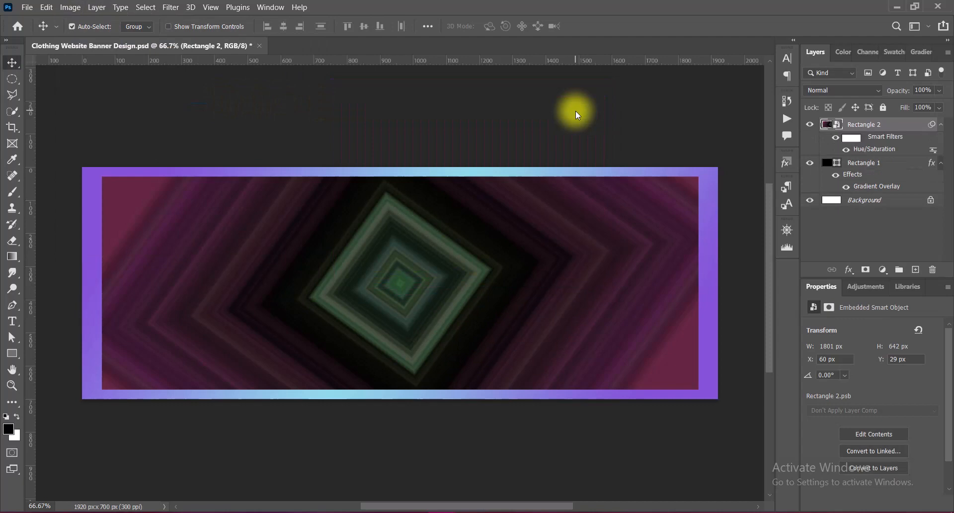
Try a Radial Blur on the Rectangle 2 layer with the Zoom method and Best quality.
click(173, 8)
mouse_move(285, 154)
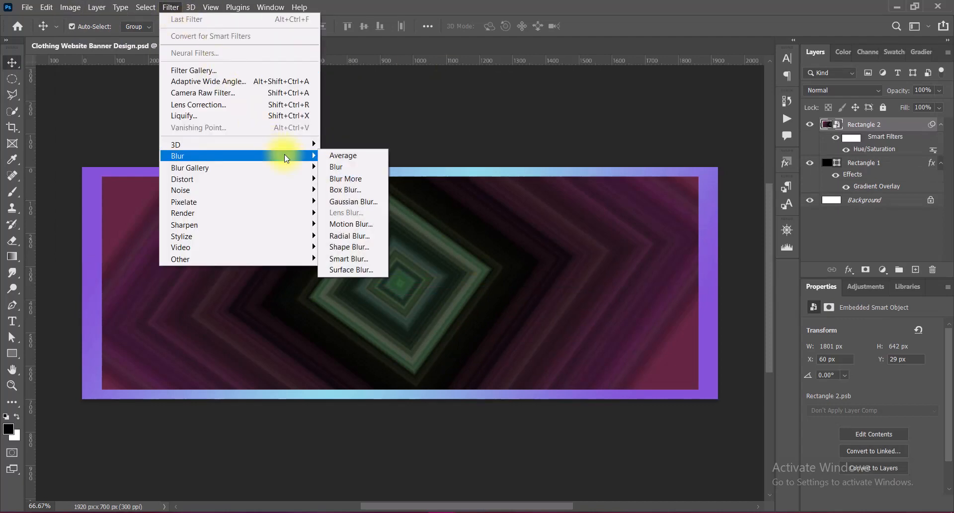
click(363, 235)
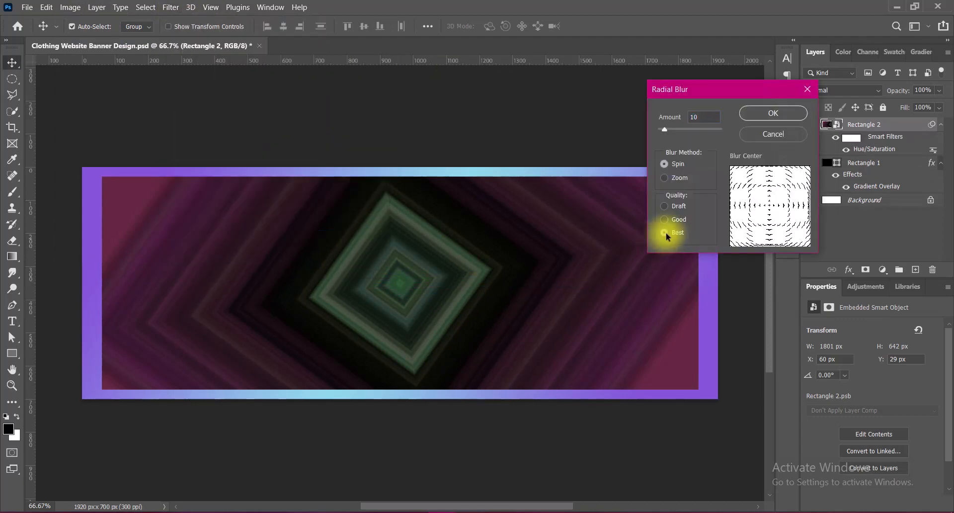
click(665, 178)
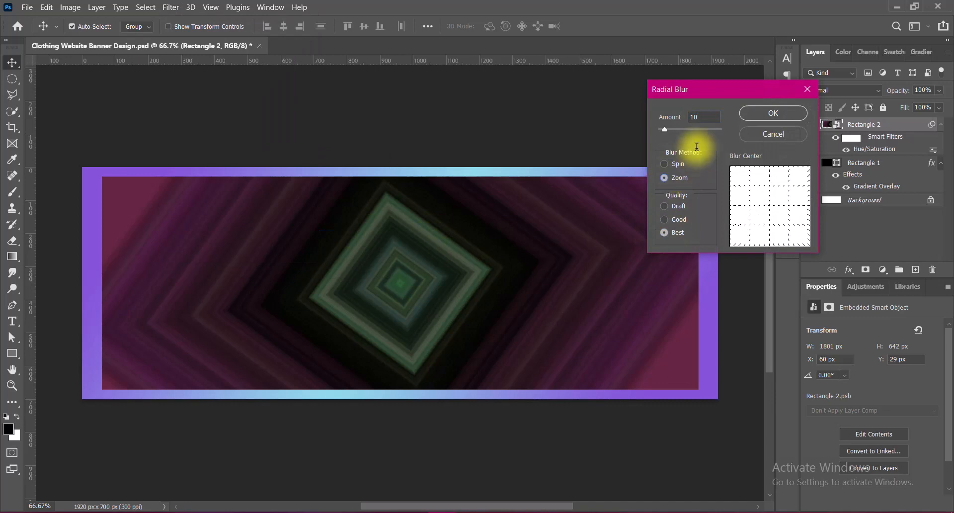
click(664, 118)
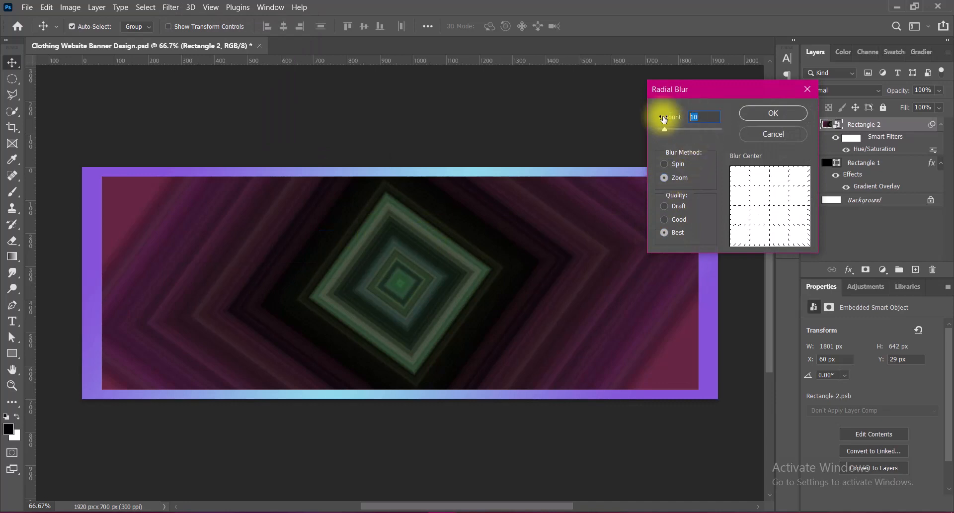
click(788, 114)
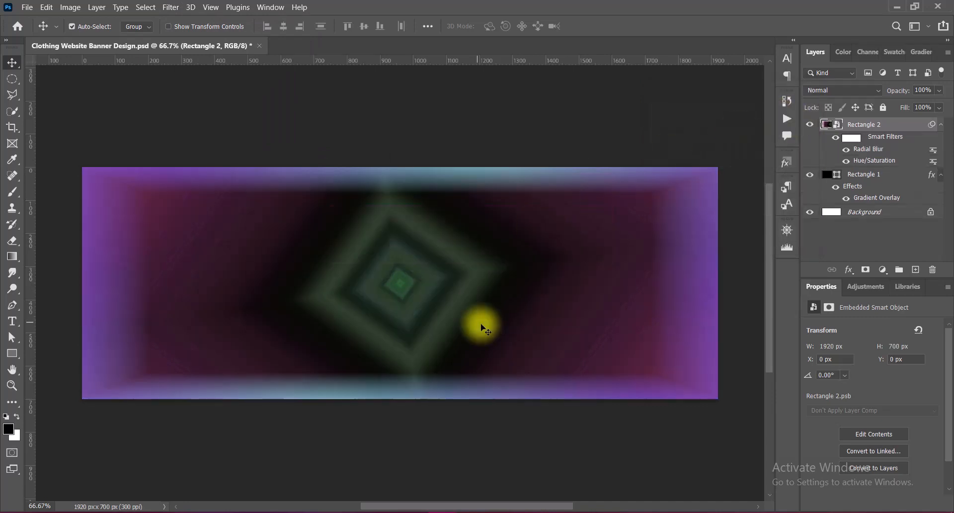
key(ctrl+z)
Apply a Zoom-method Radial Blur to the Rectangle 2 layer and convert the filtered layer to a smart object.
click(170, 7)
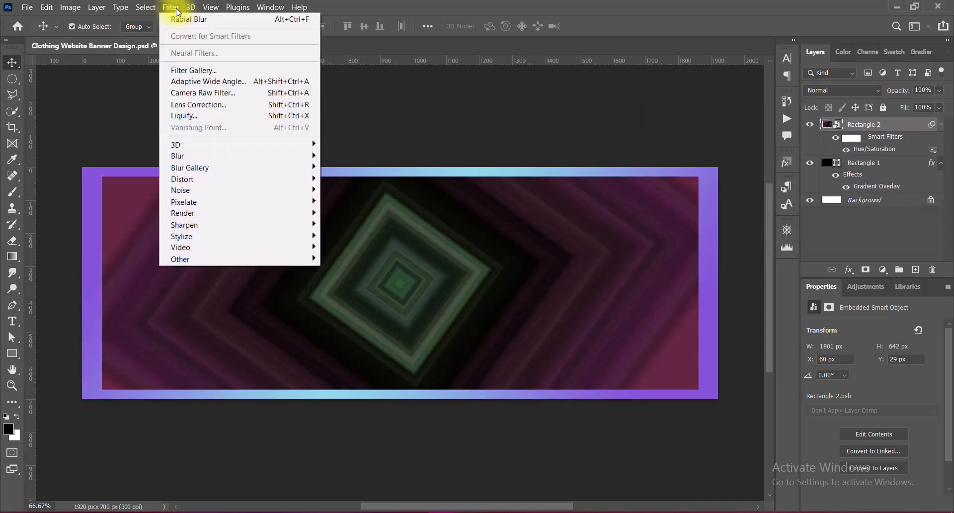
mouse_move(298, 156)
click(349, 235)
key(Return)
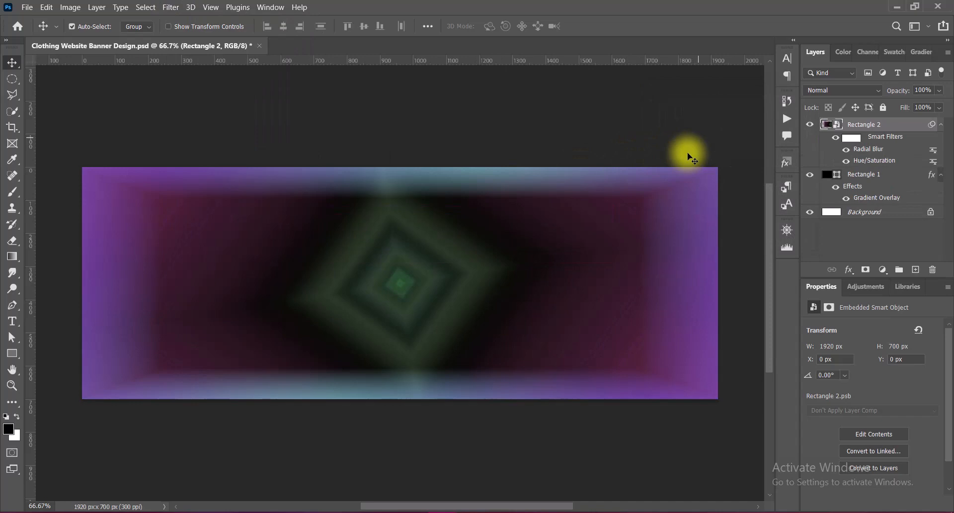
right_click(862, 123)
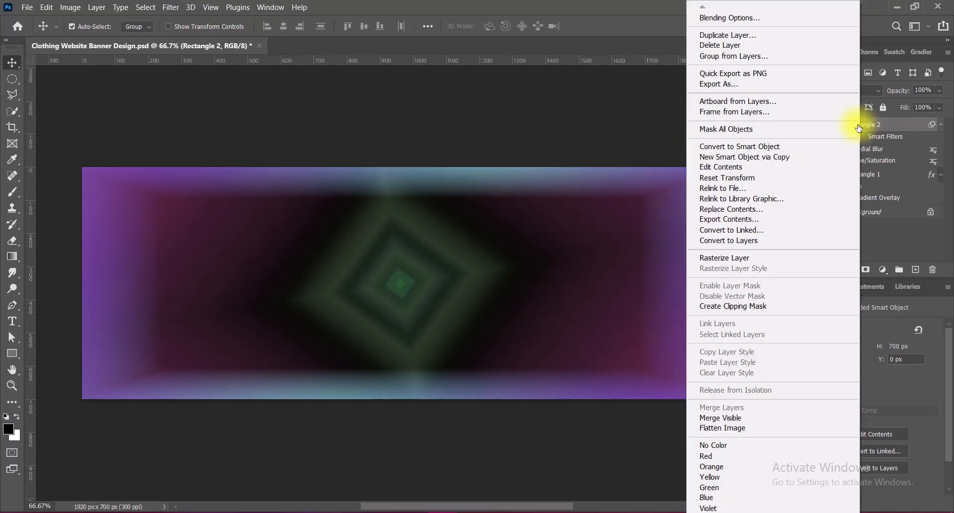
click(789, 149)
Compare blending modes on the Rectangle 2 layer and set it to Linear Dodge (Add).
click(867, 90)
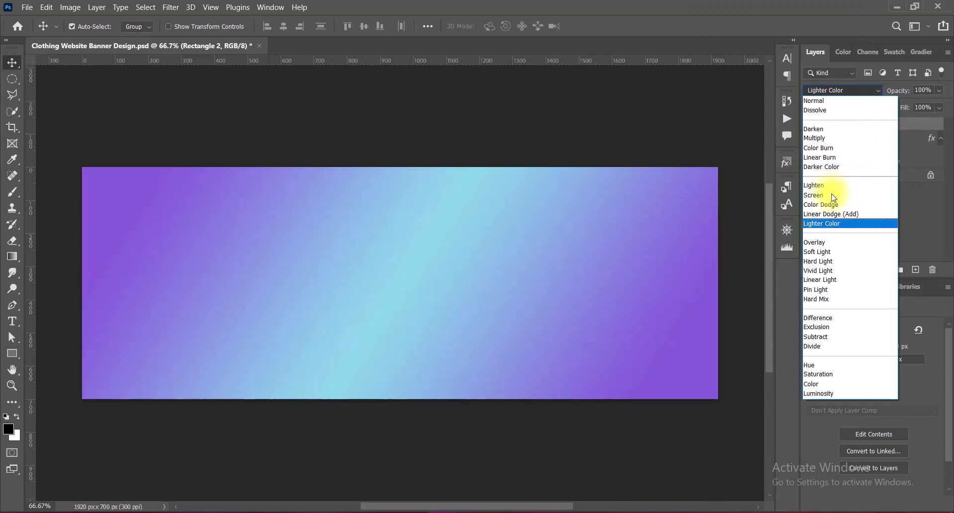
key(Down)
key(Down)
key(Down)
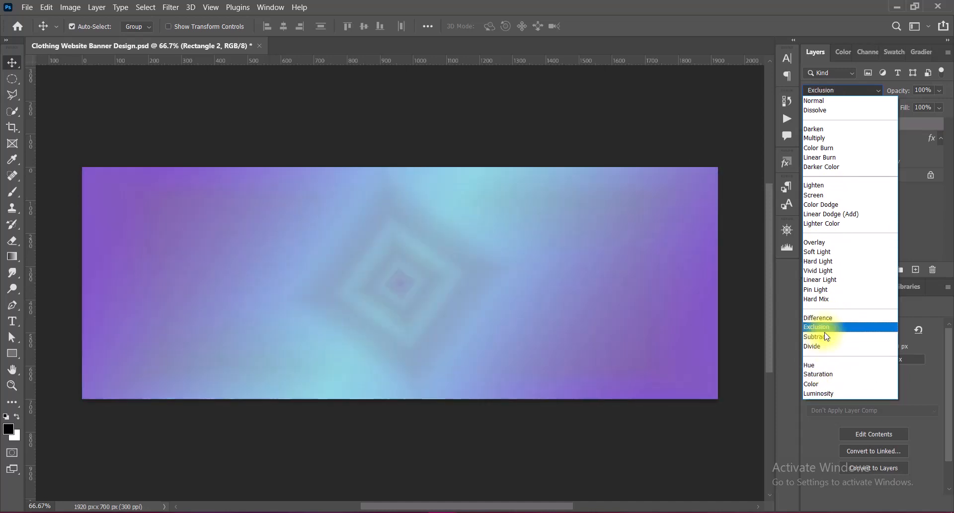
key(Up)
key(Up)
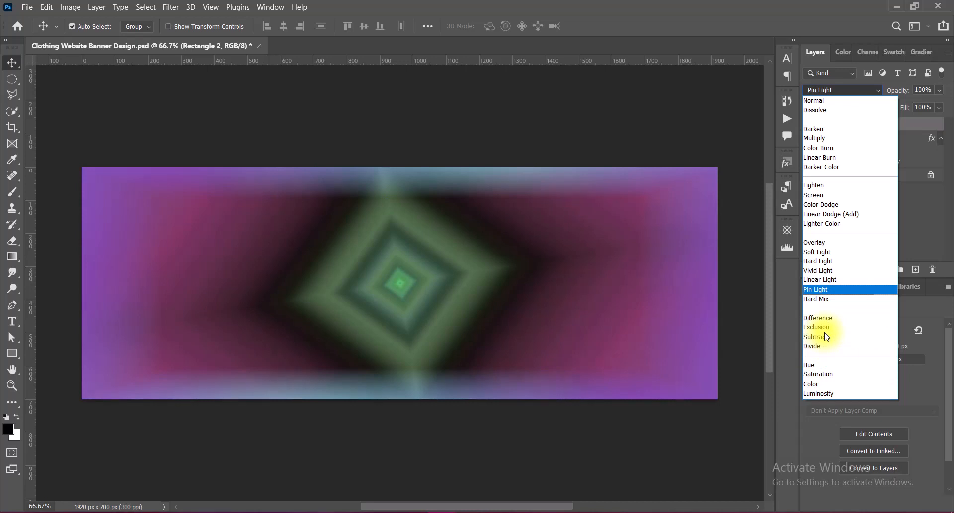
key(Up)
key(Up)
key(Up)
key(Up)
key(Up)
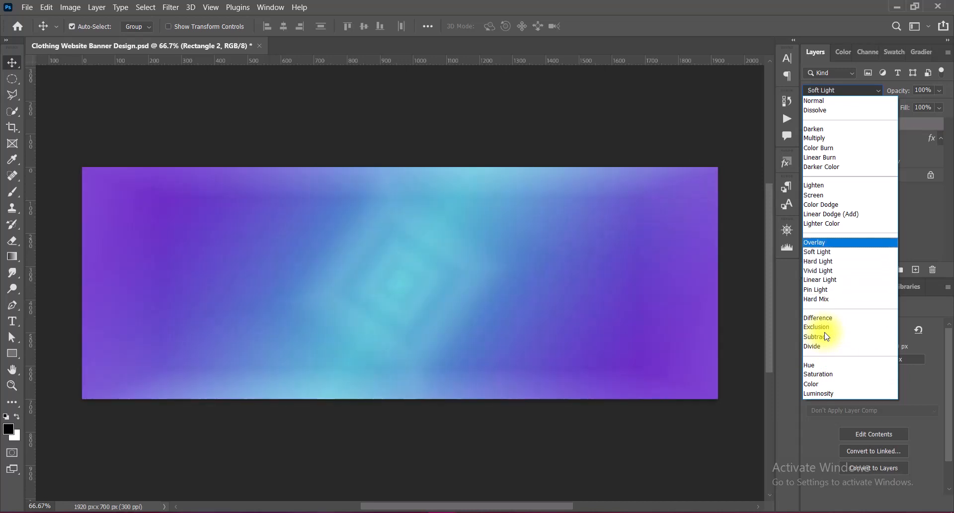
key(Up)
key(Up)
key(Up)
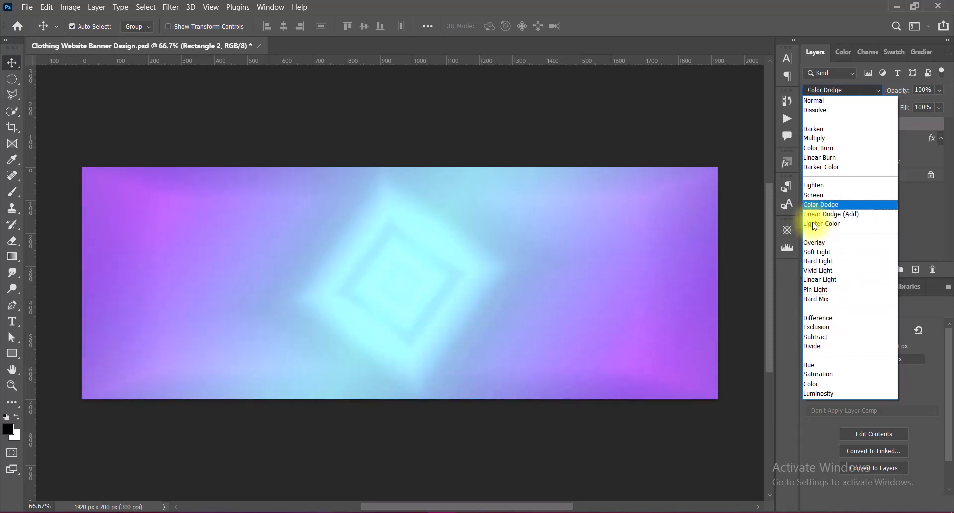
key(Down)
key(Up)
key(Up)
key(Up)
key(Up)
key(Up)
key(Up)
key(Up)
key(Up)
key(Down)
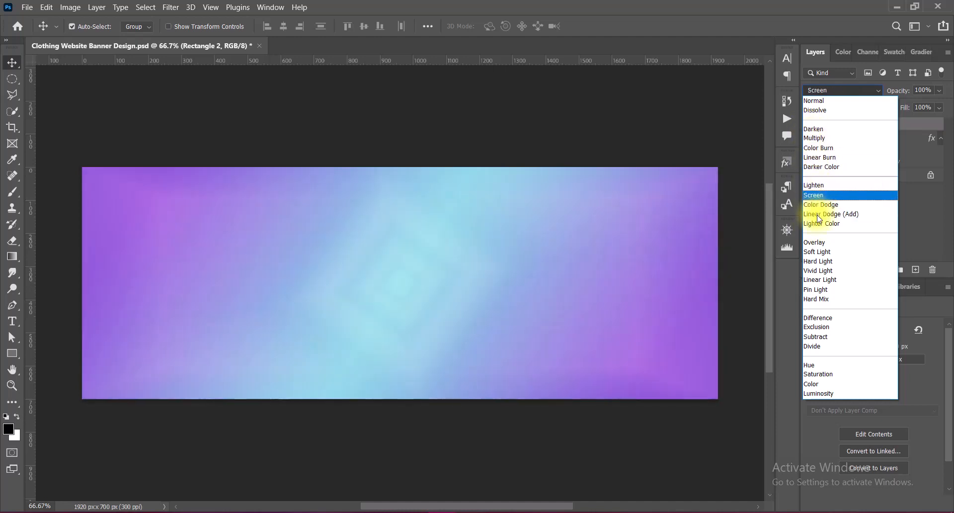
click(817, 214)
Intensify the colors of the Rectangle 2 layer with a Vibrance adjustment.
click(70, 7)
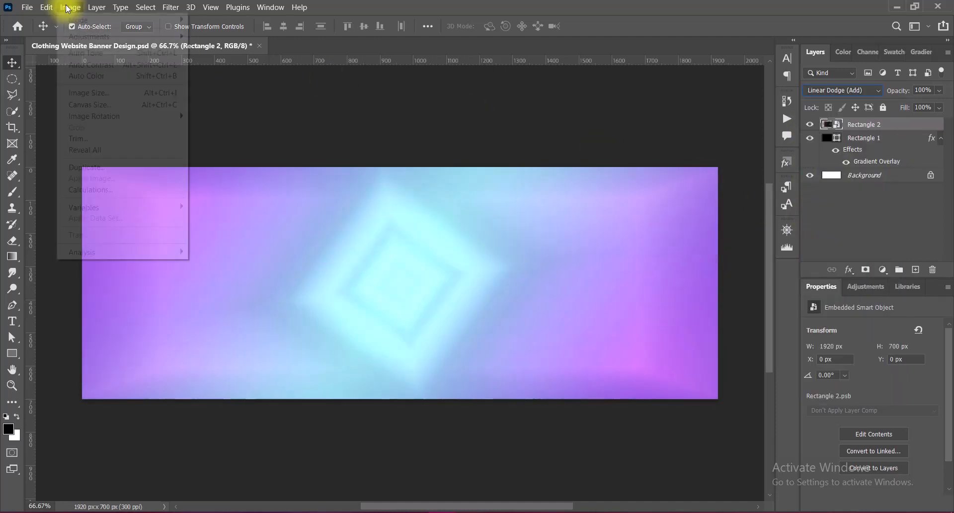
mouse_move(85, 34)
click(220, 87)
drag(443, 170, 521, 169)
click(539, 154)
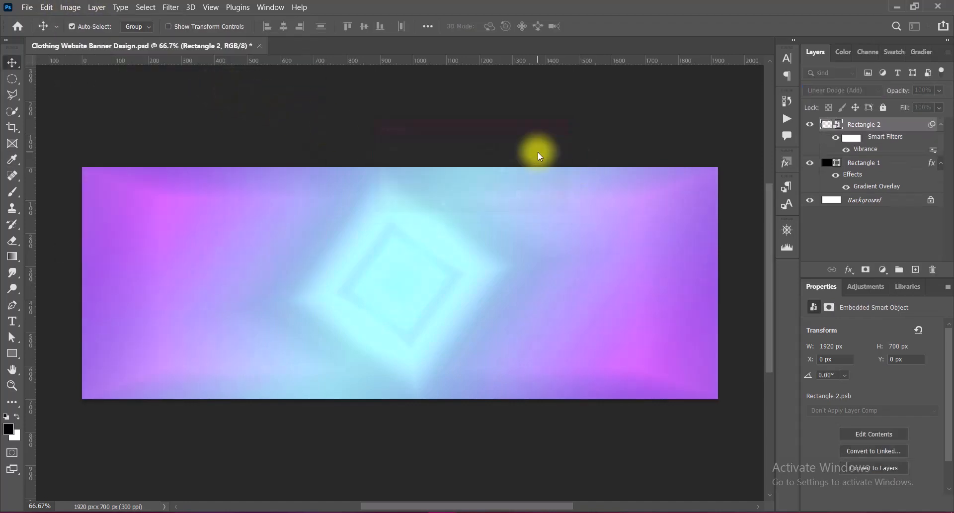
Apply a Brightness/Contrast adjustment to the Rectangle 2 layer with the contrast strongly raised.
click(70, 7)
mouse_move(86, 34)
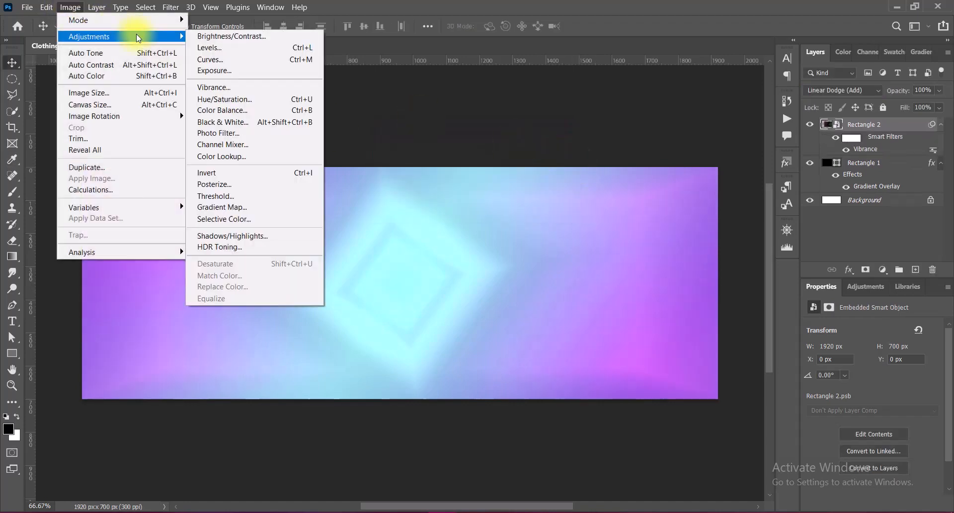
click(234, 34)
drag(444, 187, 577, 189)
click(542, 144)
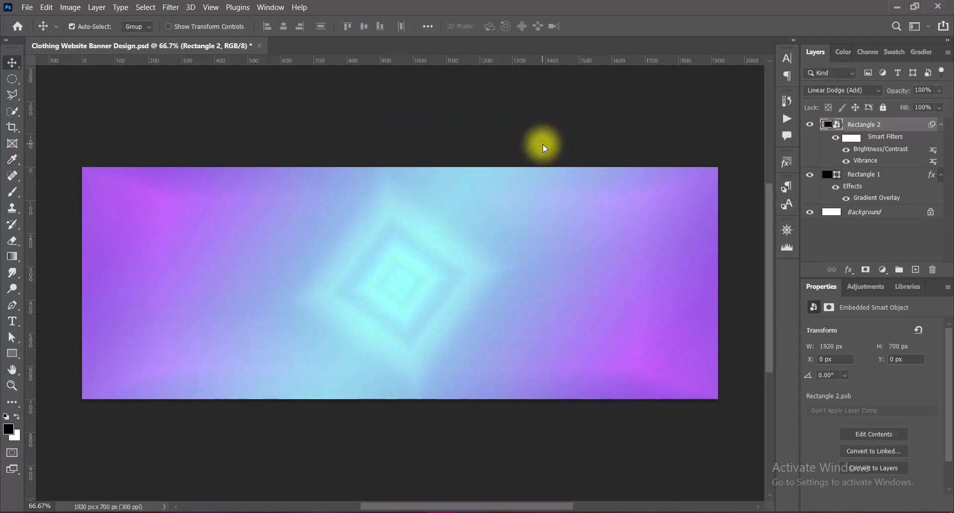
Apply a Hue/Saturation preset to Rectangle 2 after trying Strong Saturation, and convert the adjusted layer to a smart object.
click(70, 7)
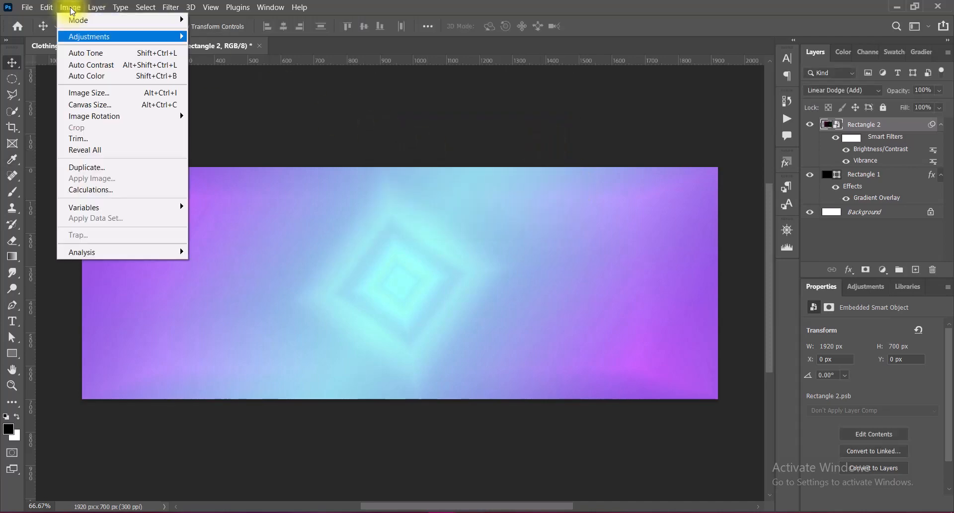
mouse_move(85, 34)
click(255, 96)
click(447, 107)
click(408, 210)
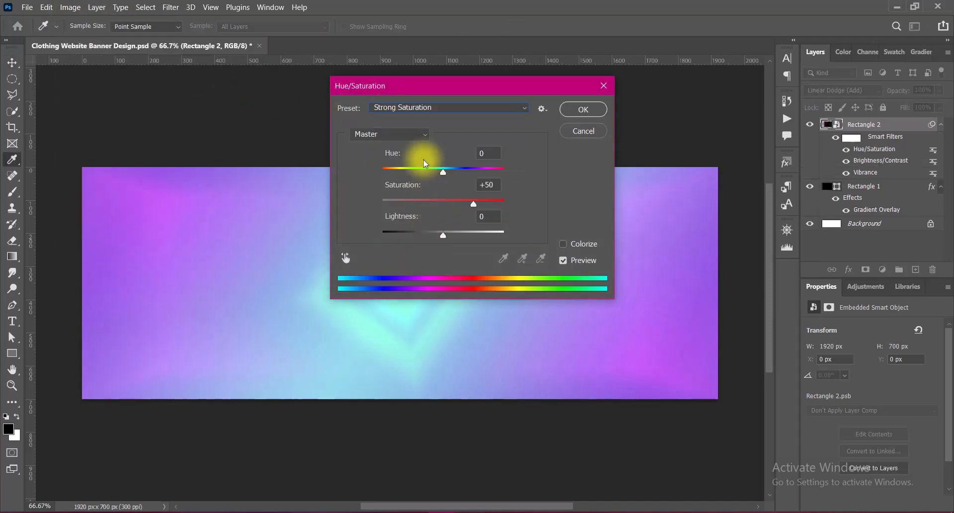
click(428, 108)
click(396, 187)
click(574, 109)
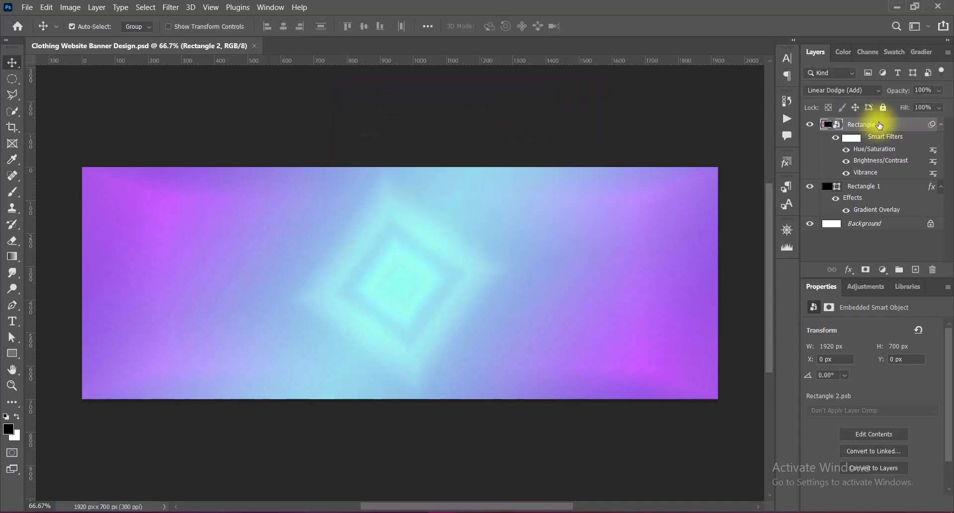
right_click(880, 125)
click(766, 145)
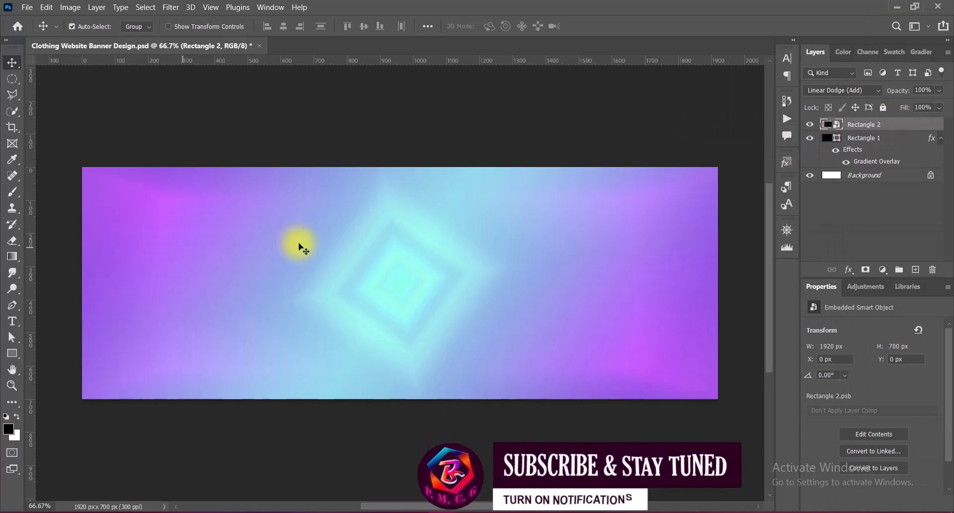
Enlarge Rectangle 2 to 108.13% with its diamond on the banner's left part, and place a duplicate on the right.
key(ctrl+t)
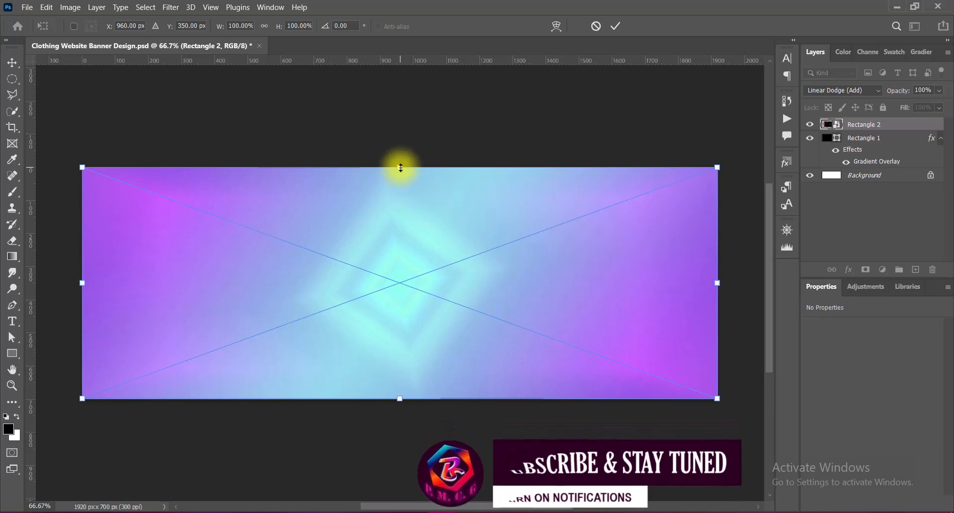
drag(399, 167, 398, 150)
drag(461, 273, 579, 292)
key(Return)
Flip the Rectangle 2 copy layer vertically and move it right to X 556 px, Y -28 px.
key(ctrl+t)
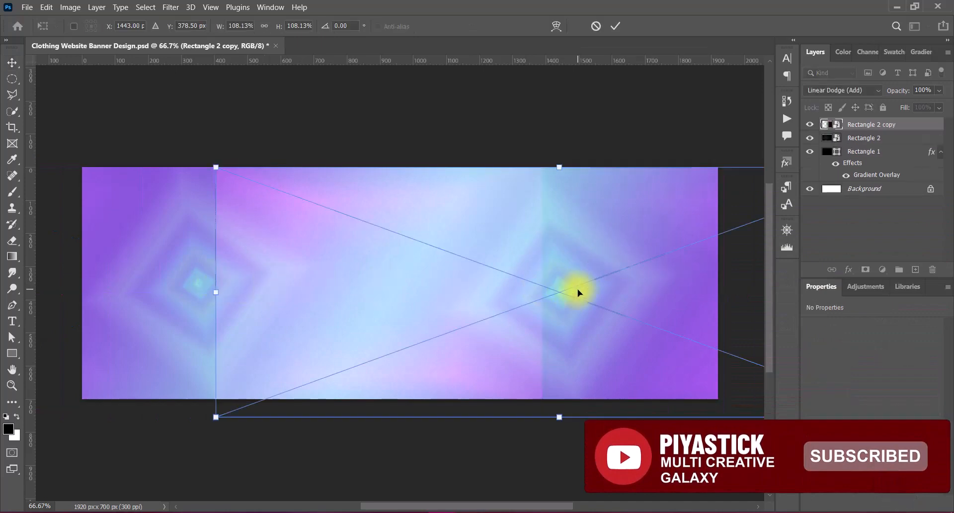
right_click(574, 289)
click(597, 284)
drag(591, 294, 639, 283)
key(Return)
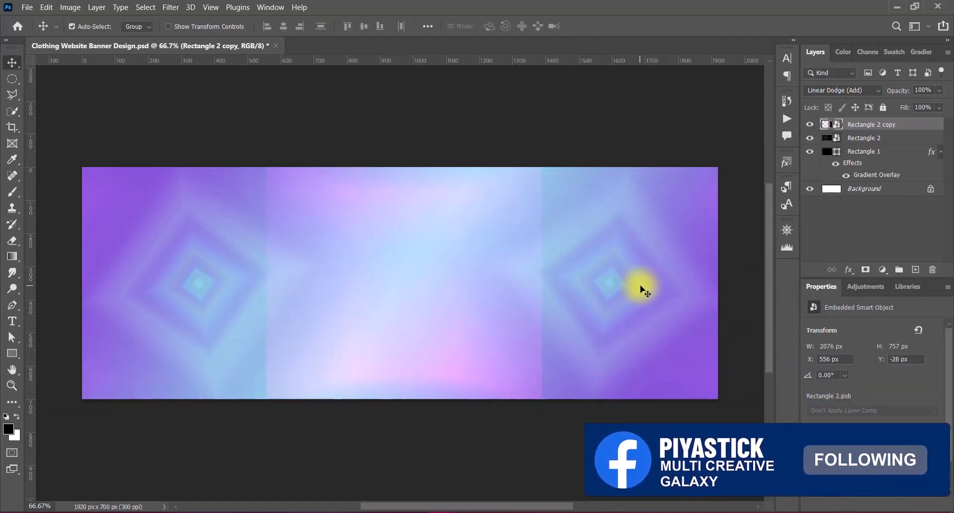
Duplicate Rectangle 2 copy into the middle of the banner at X -16 px and flip the duplicate vertically.
drag(644, 289, 467, 287)
key(ctrl+j)
key(ctrl+t)
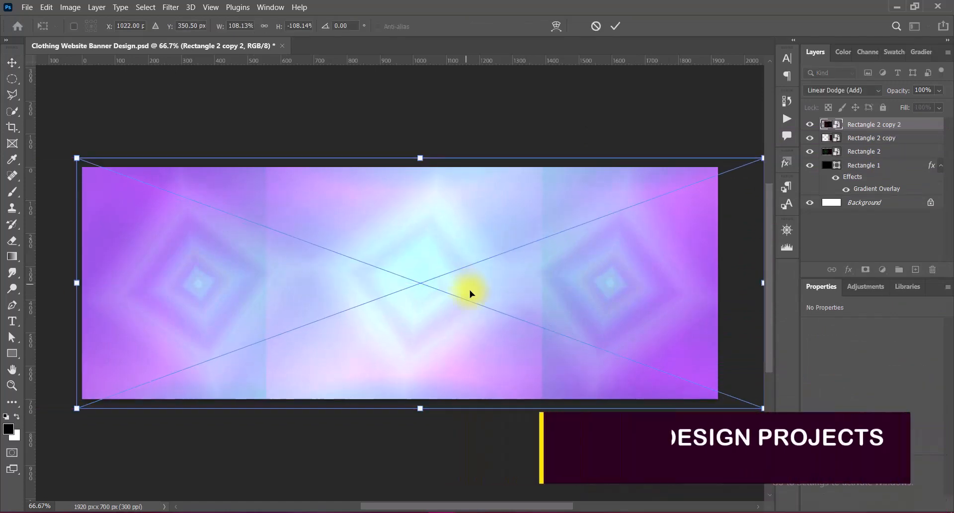
right_click(467, 288)
click(490, 276)
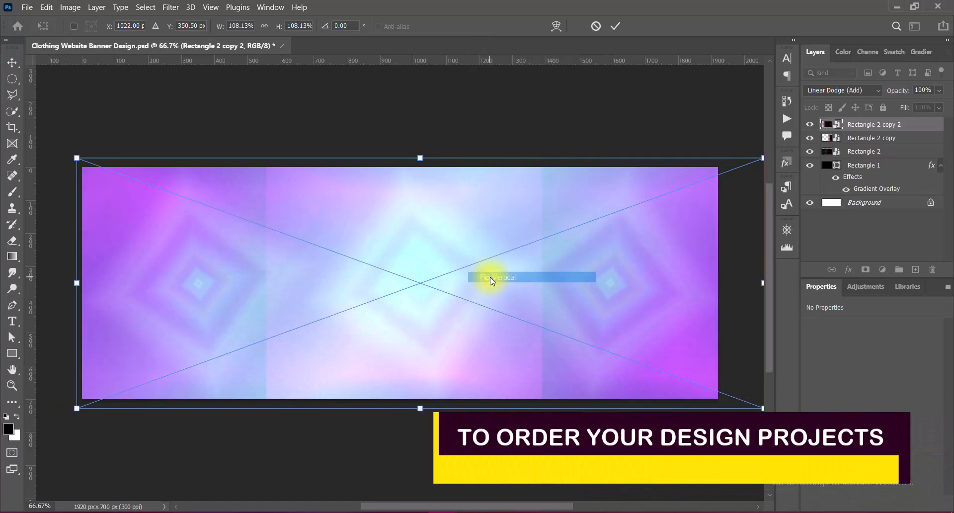
click(615, 26)
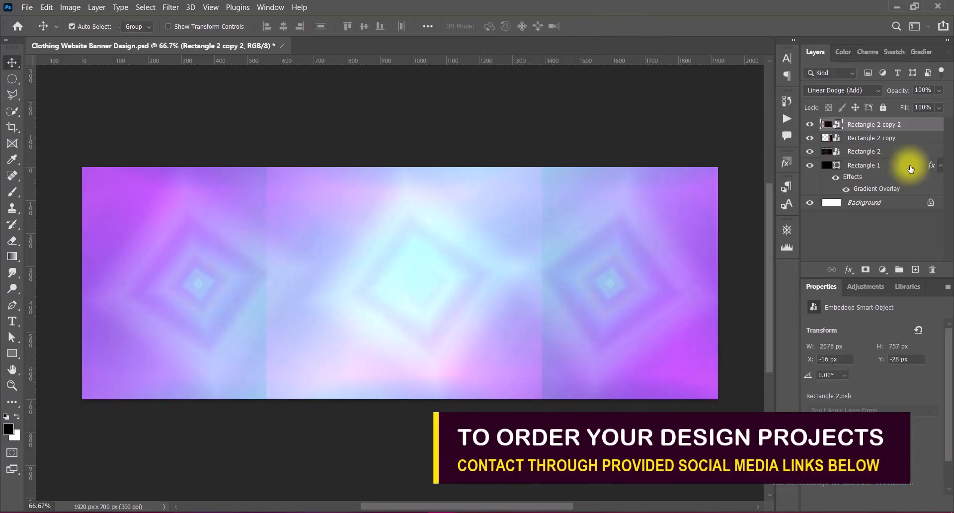
Preview different blend modes on the Rectangle 2 copy 2 layer and set it to Overlay.
click(851, 91)
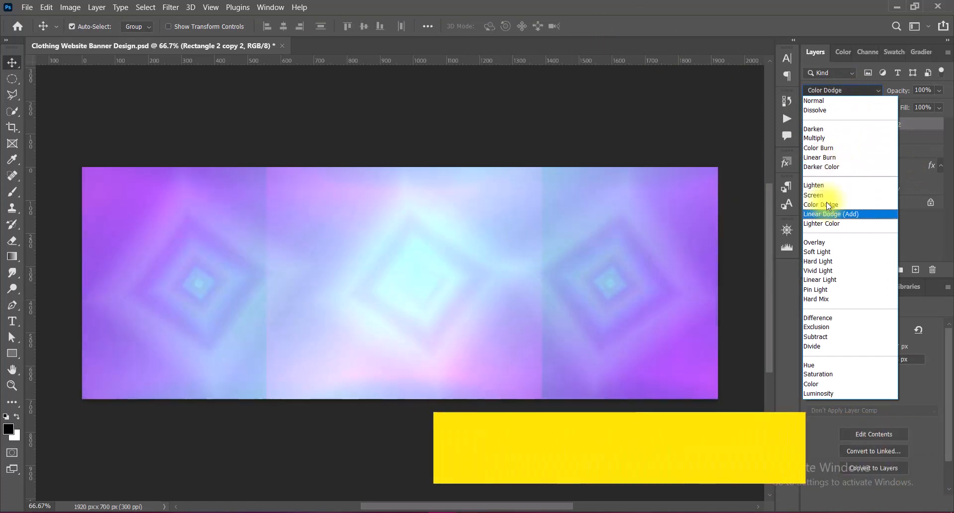
key(Down)
key(Down)
key(Down)
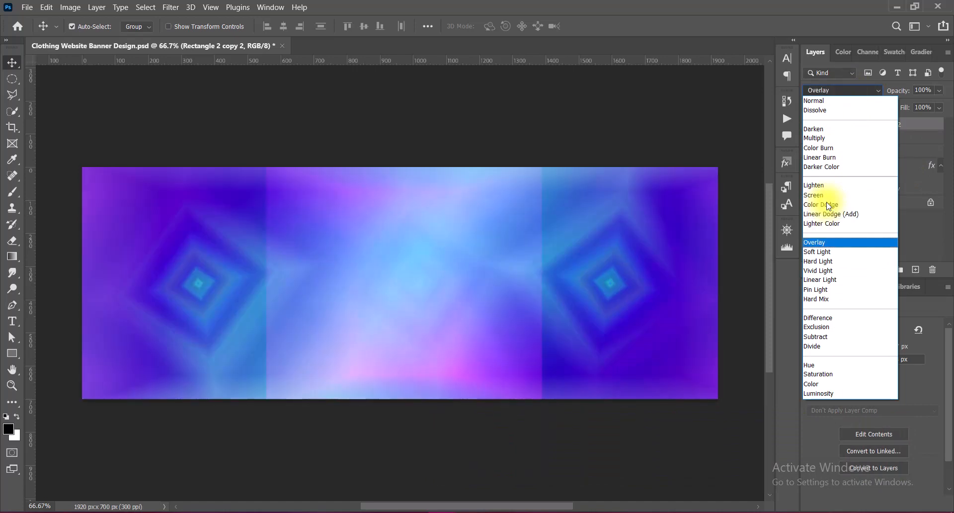
key(Down)
key(Down)
key(Down)
key(Down)
key(Down)
key(Down)
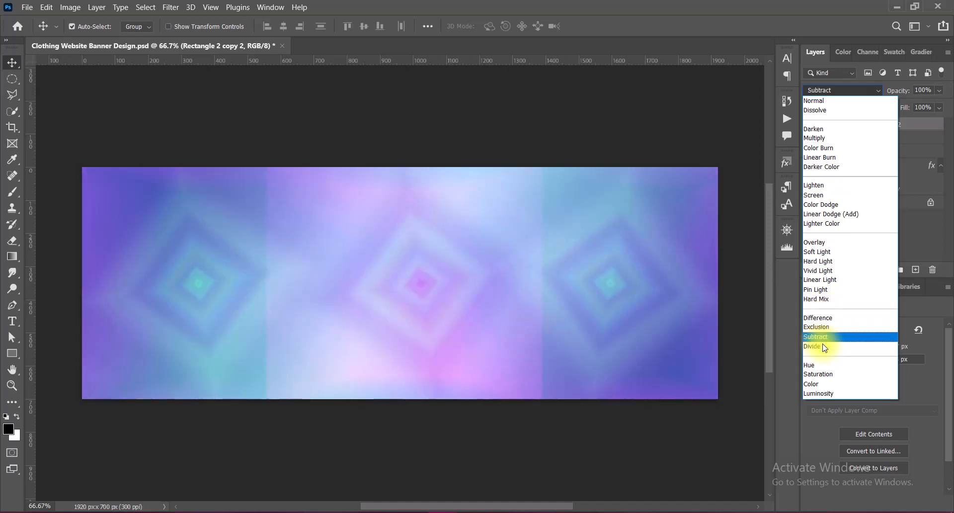
key(Down)
key(Down)
key(Down)
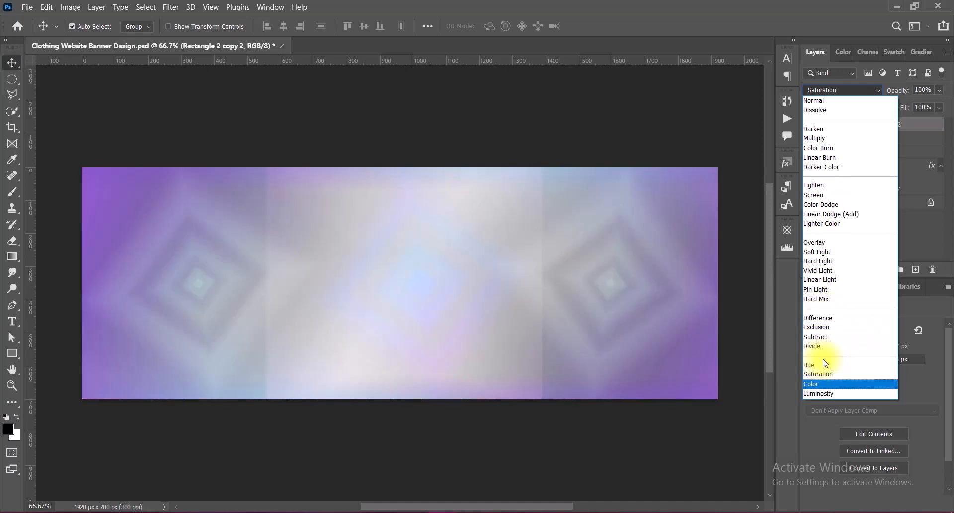
key(Up)
key(Up)
key(Up)
key(Up)
key(Up)
key(Up)
key(Up)
key(Up)
key(Up)
key(Up)
key(Up)
key(Up)
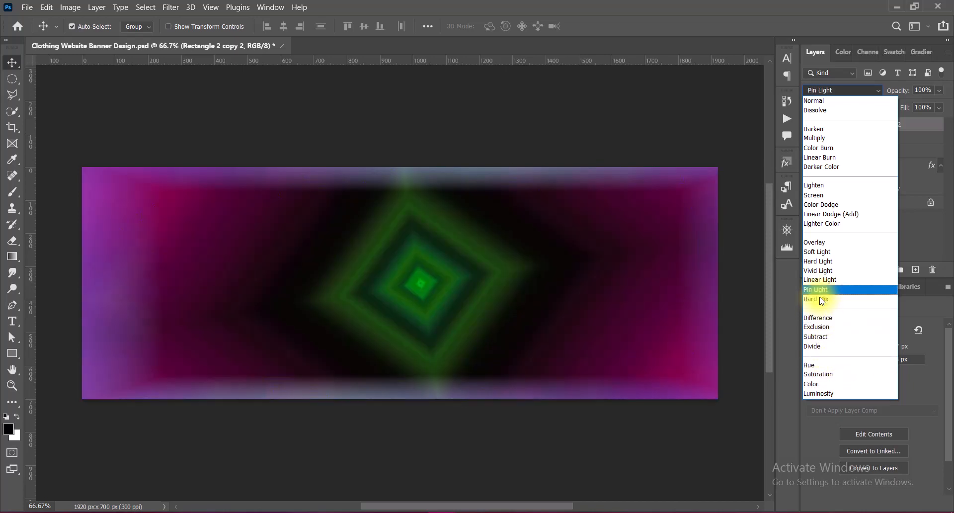
key(Up)
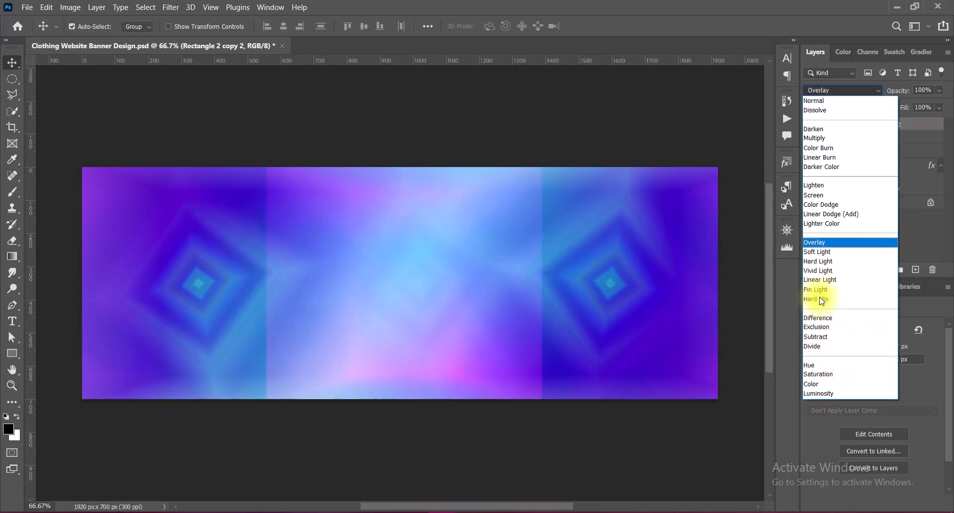
key(Down)
key(Down)
key(Down)
key(Down)
key(Down)
key(Down)
key(Down)
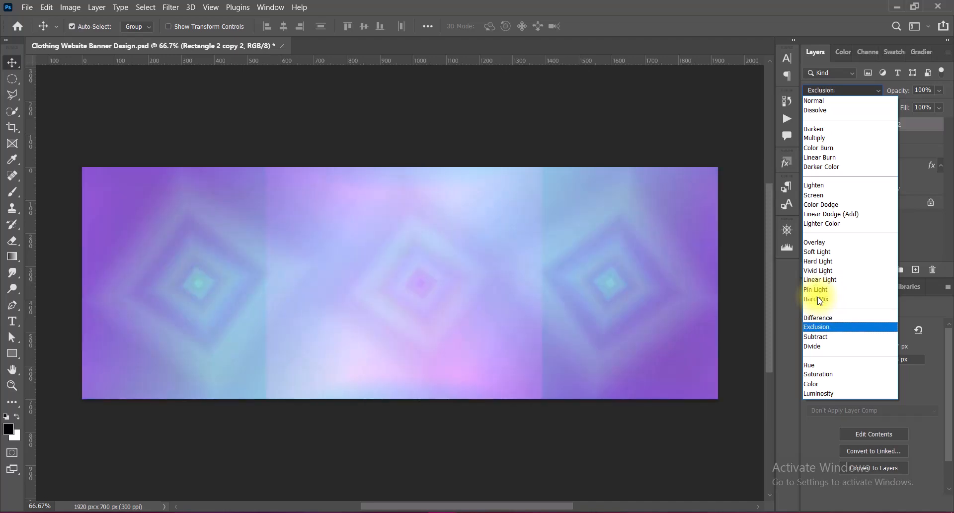
click(818, 243)
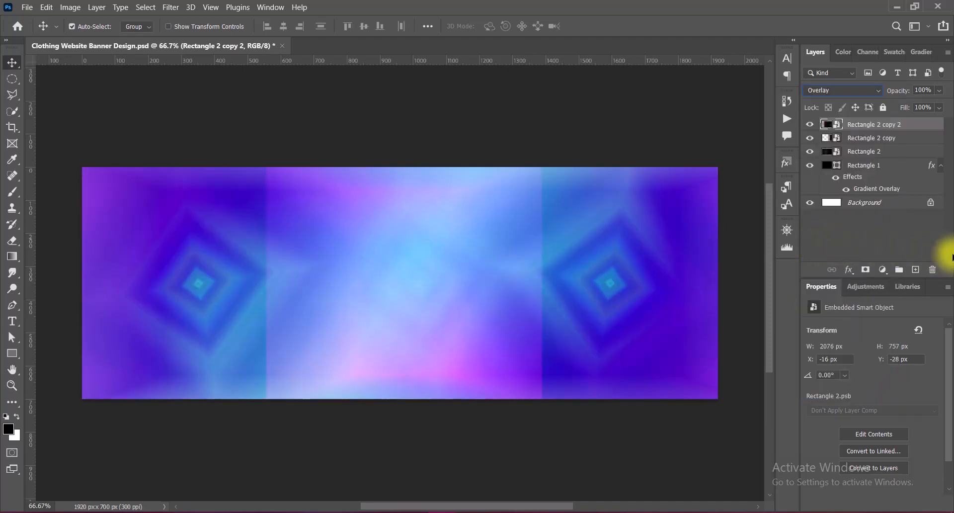
Add a Vibrance adjustment to Rectangle 2 copy 2 with Vibrance and Saturation at 0.
click(71, 7)
mouse_move(124, 36)
click(234, 88)
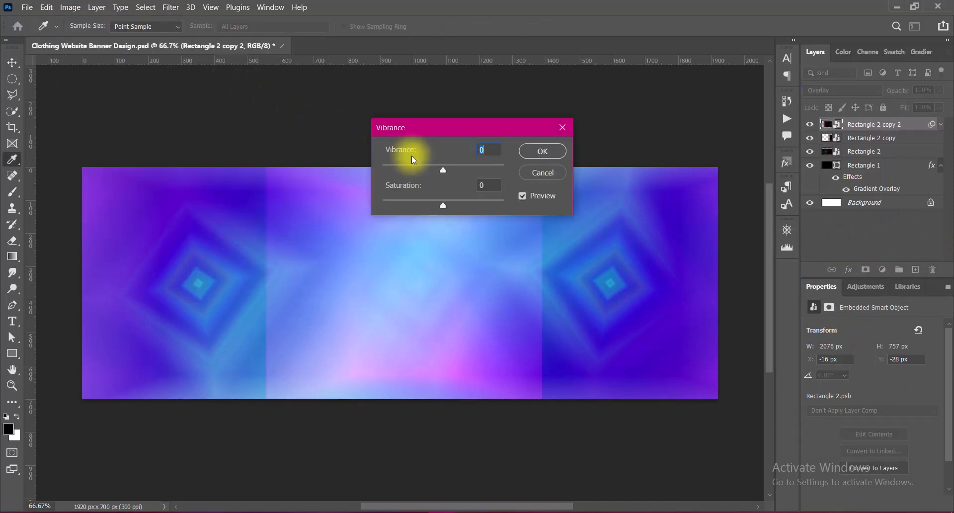
click(550, 155)
Apply a Hue/Saturation adjustment with the Increase Saturation More preset to Rectangle 2 copy 2.
click(71, 8)
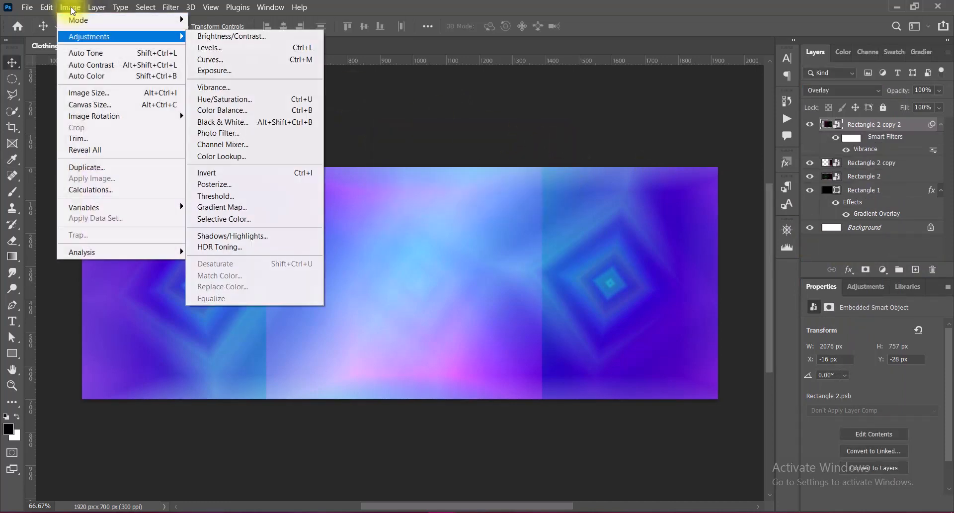
click(224, 99)
click(382, 107)
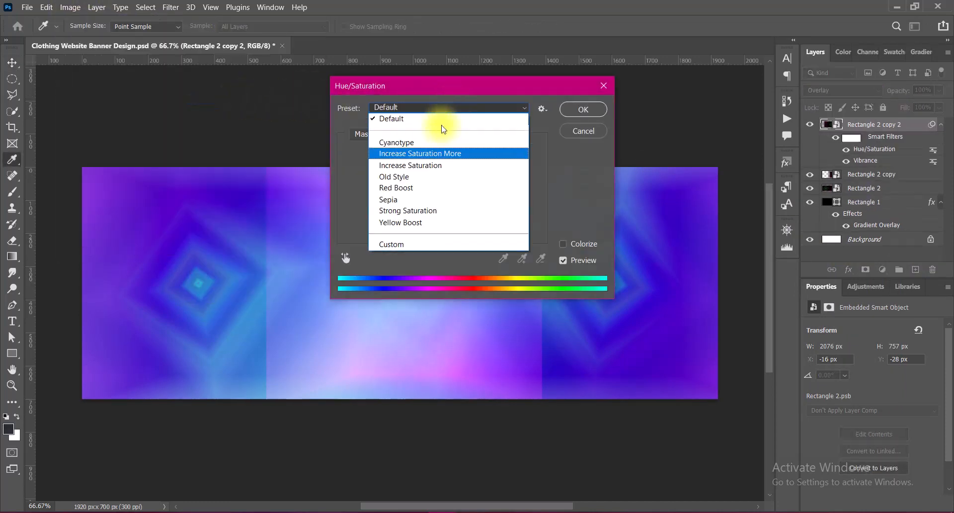
click(422, 154)
click(583, 108)
Darken Rectangle 2 copy 2 with a Curves adjustment by pulling the curve downward.
click(70, 7)
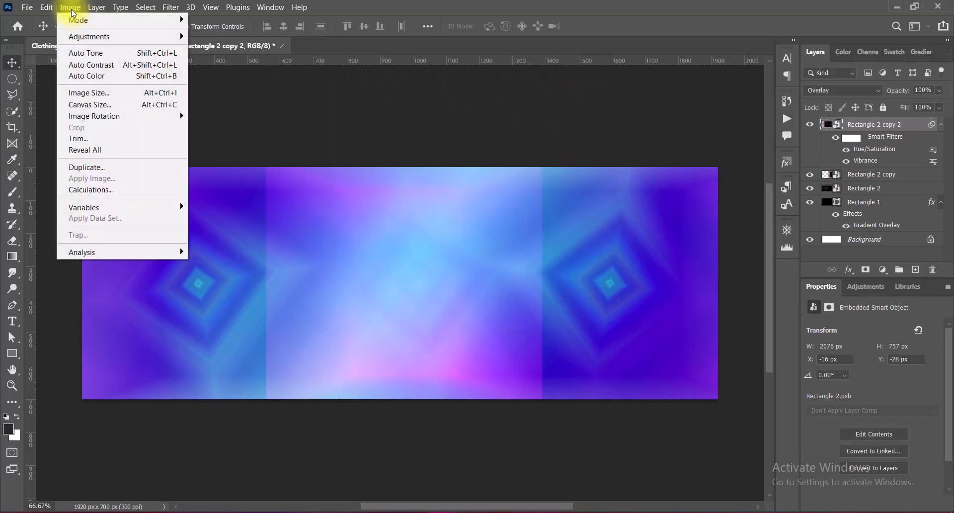
mouse_move(100, 36)
click(232, 63)
drag(674, 165, 674, 199)
click(919, 56)
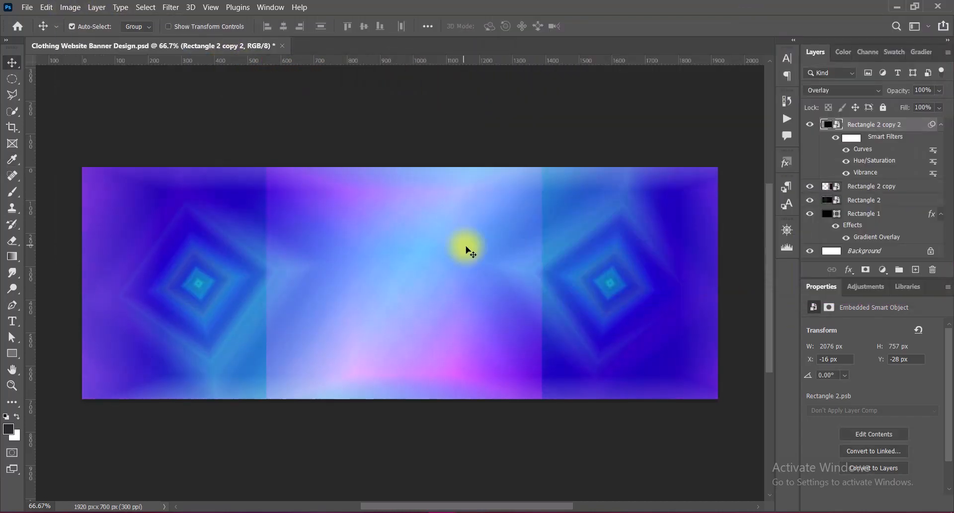
Convert Rectangle 2 copy 2 with its filters to a smart object and save the document.
right_click(869, 123)
click(812, 145)
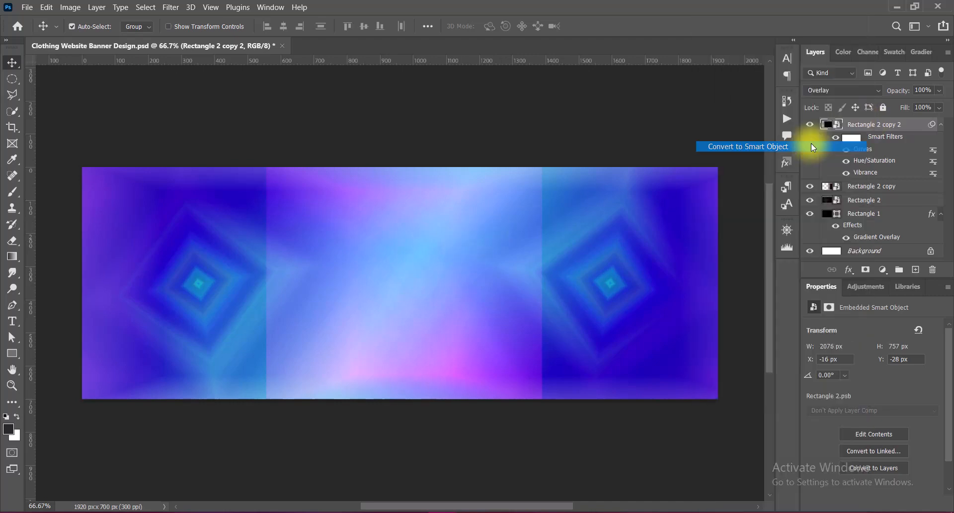
key(ctrl+s)
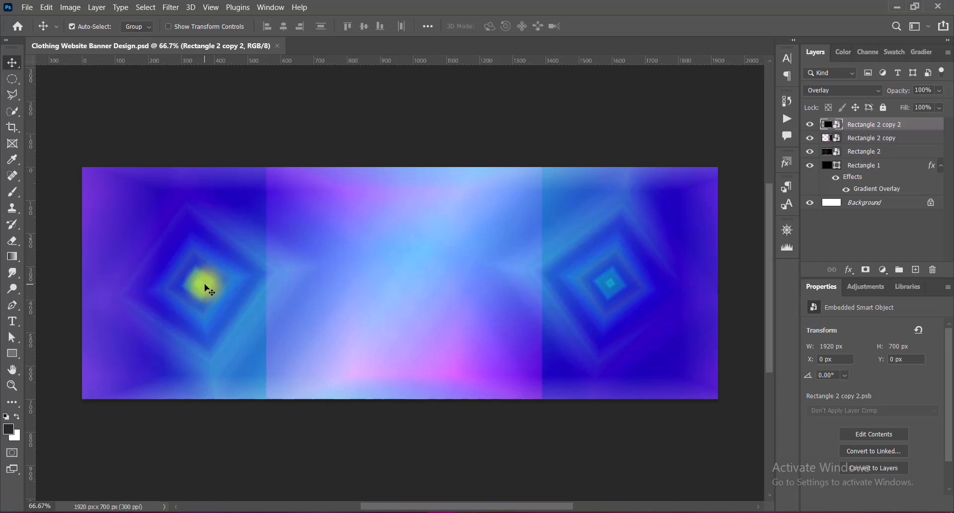
Rasterize the Rectangle 2 copy 2, Rectangle 2 copy and Rectangle 2 layers.
right_click(909, 128)
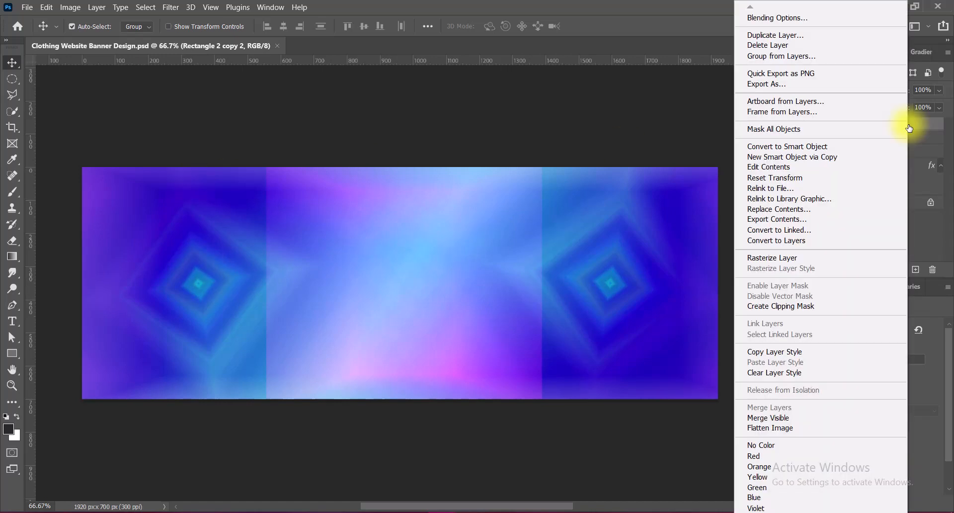
click(791, 258)
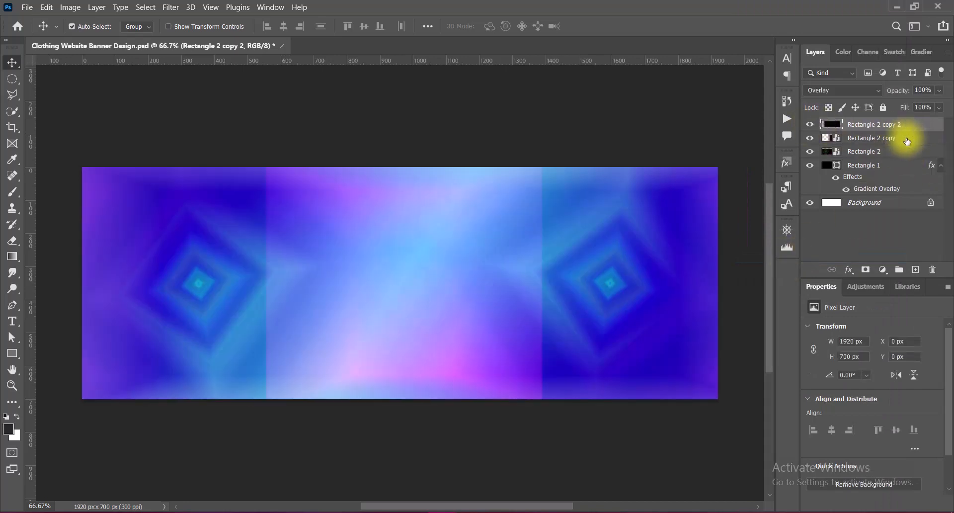
right_click(907, 141)
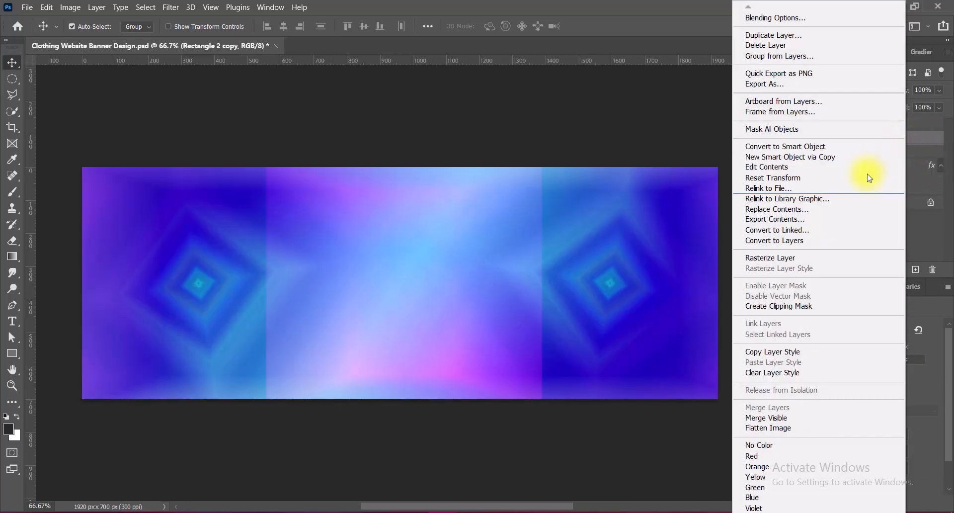
click(777, 255)
right_click(905, 154)
click(782, 255)
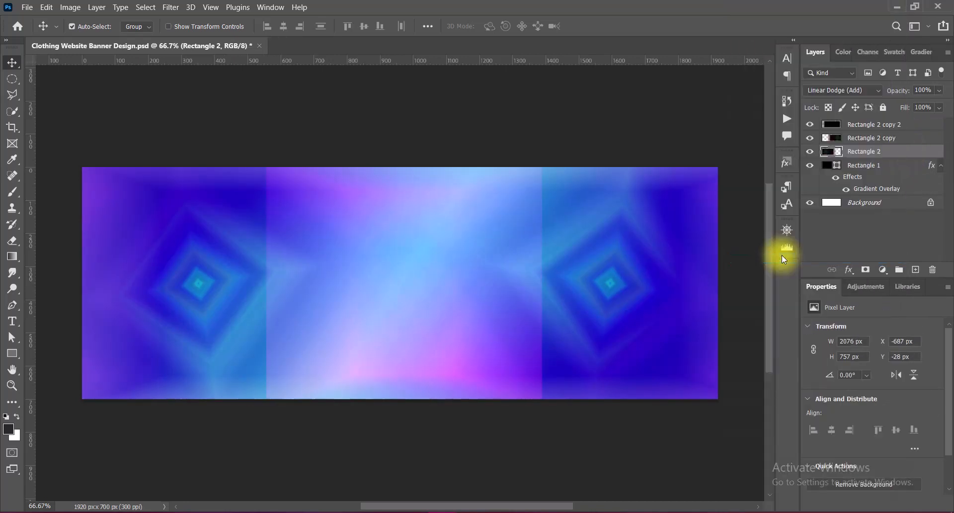
Erase the hard vertical edge of the Rectangle 2 layer beside the right diamond with a soft 300 px eraser.
click(209, 293)
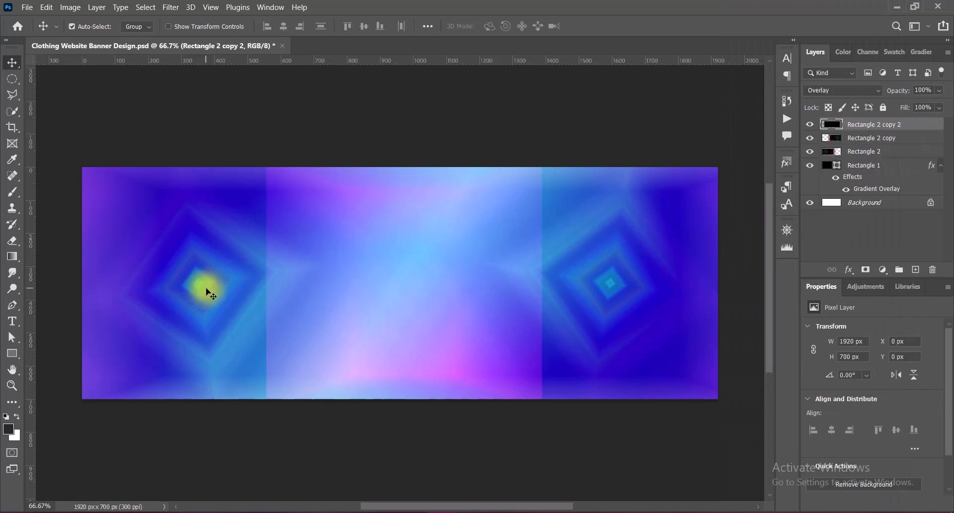
right_click(12, 241)
click(38, 237)
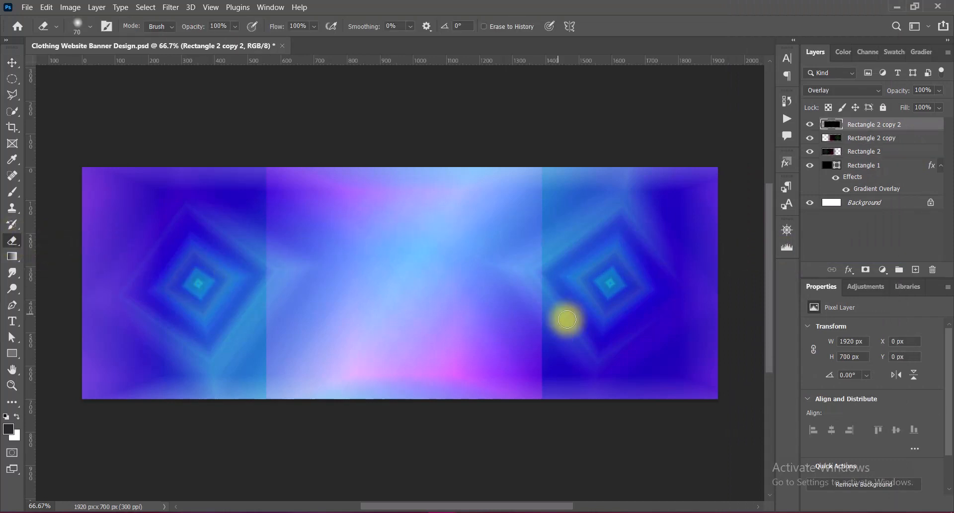
key(bracketright)
key(bracketright)
key(bracketright)
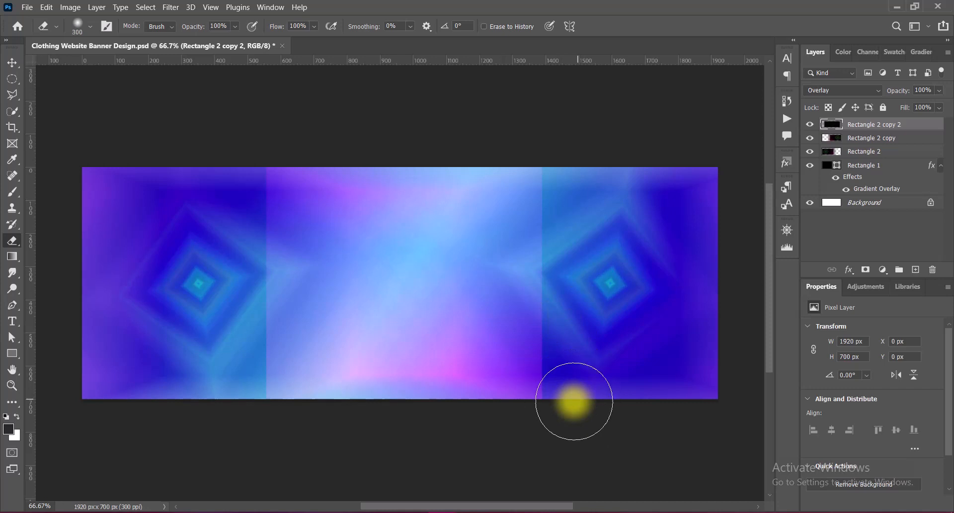
click(861, 154)
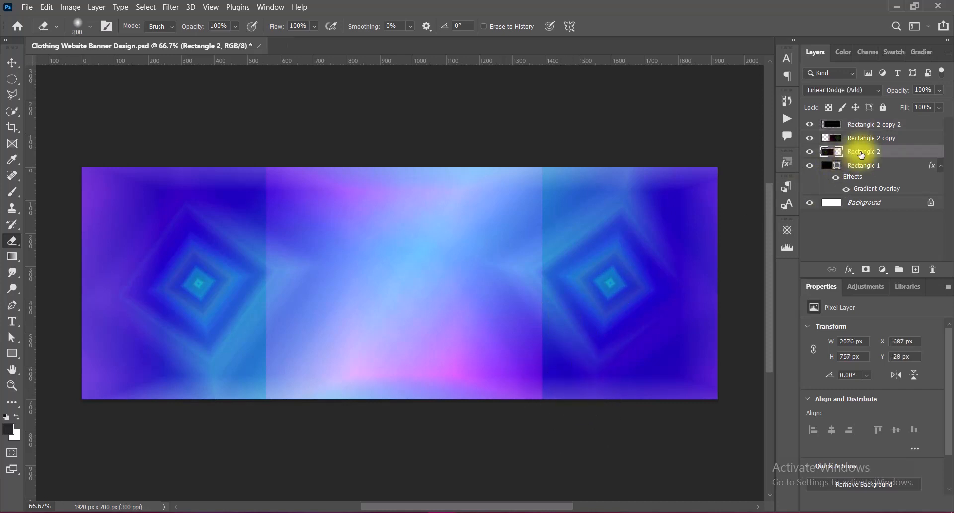
mouse_move(566, 413)
mouse_down()
mouse_move(541, 366)
mouse_move(546, 171)
mouse_up()
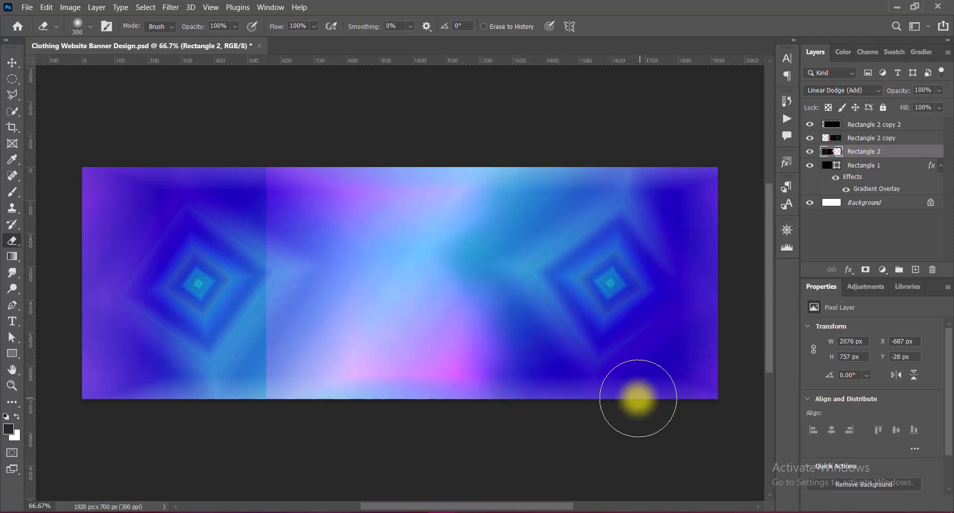
Erase the hard vertical edge of the Rectangle 2 copy layer beside the left diamond.
click(859, 137)
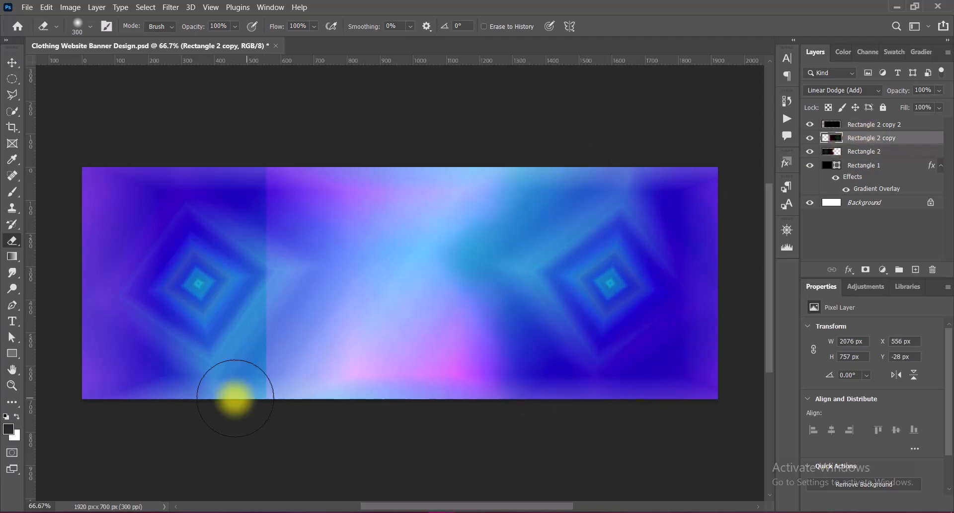
mouse_move(235, 398)
mouse_down()
mouse_move(228, 366)
mouse_move(245, 187)
mouse_move(217, 224)
mouse_move(215, 355)
mouse_move(174, 223)
mouse_move(190, 215)
mouse_move(255, 313)
mouse_move(256, 352)
mouse_up()
click(13, 63)
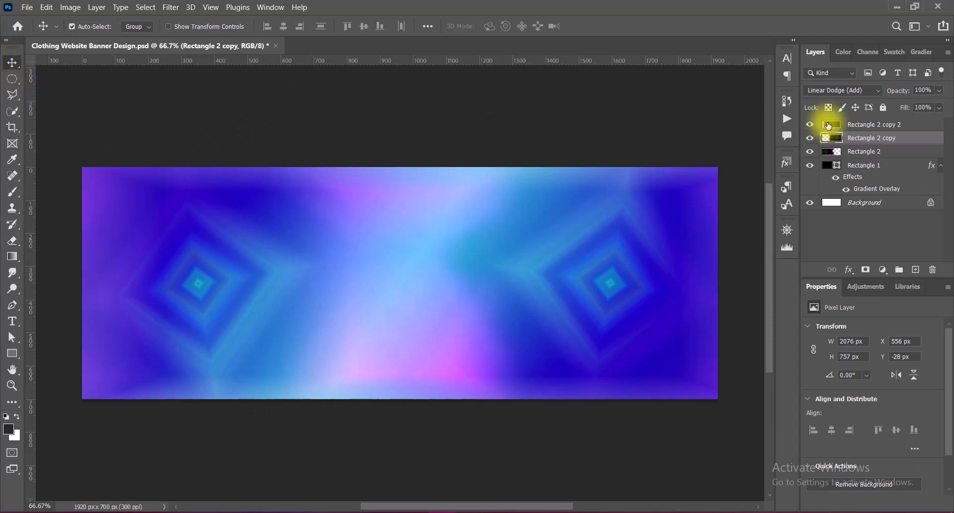
Apply a Motion Blur with angle 0° and distance 1200 pixels to the Rectangle 2 copy 2 layer.
click(885, 127)
drag(886, 131, 869, 121)
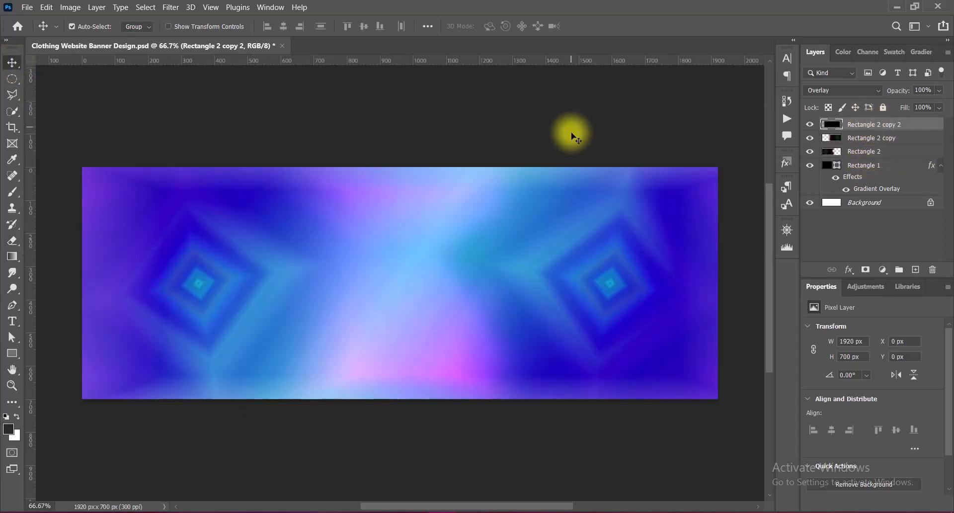
click(170, 7)
mouse_move(219, 154)
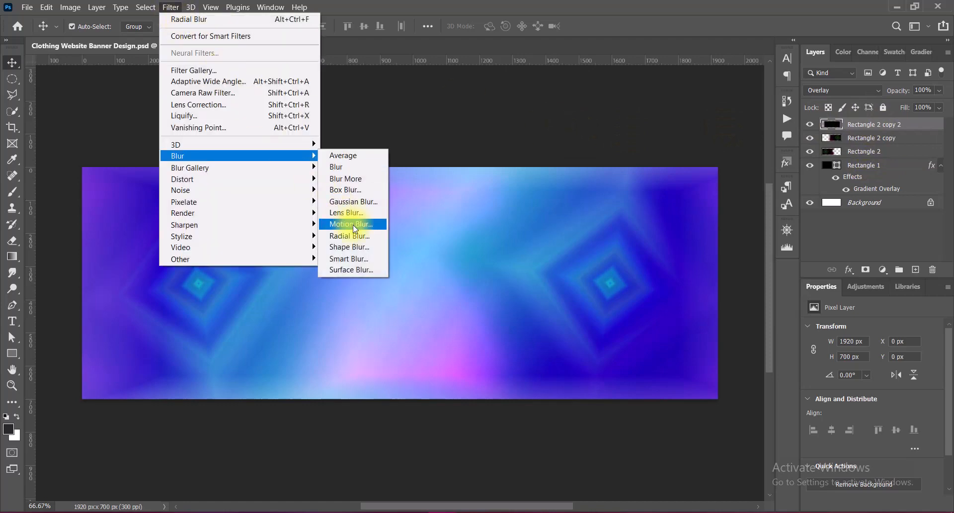
click(353, 225)
drag(650, 307, 700, 307)
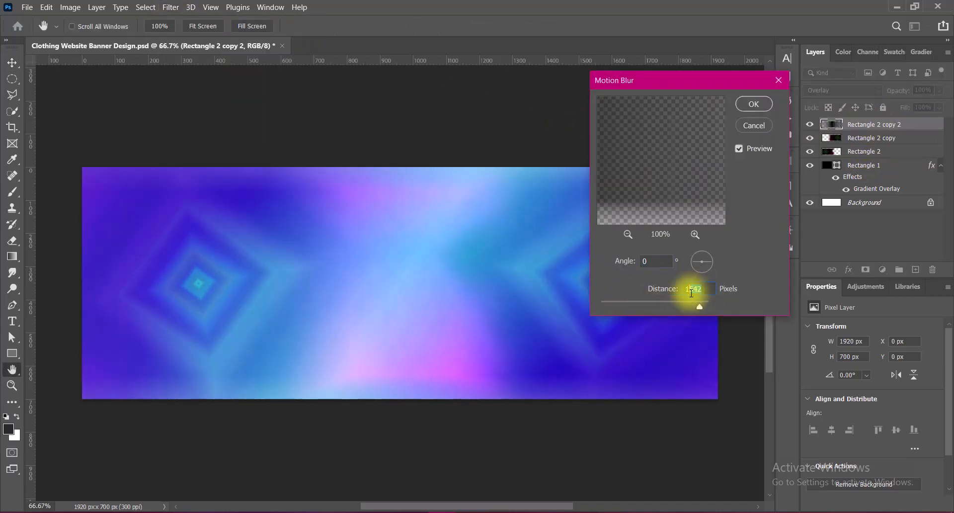
text(1200)
click(753, 105)
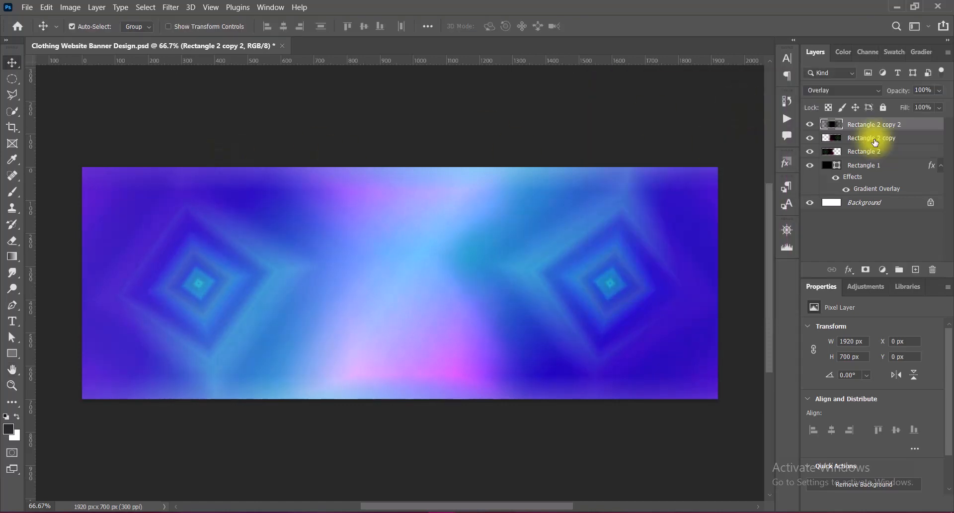
click(823, 138)
click(70, 7)
mouse_move(97, 35)
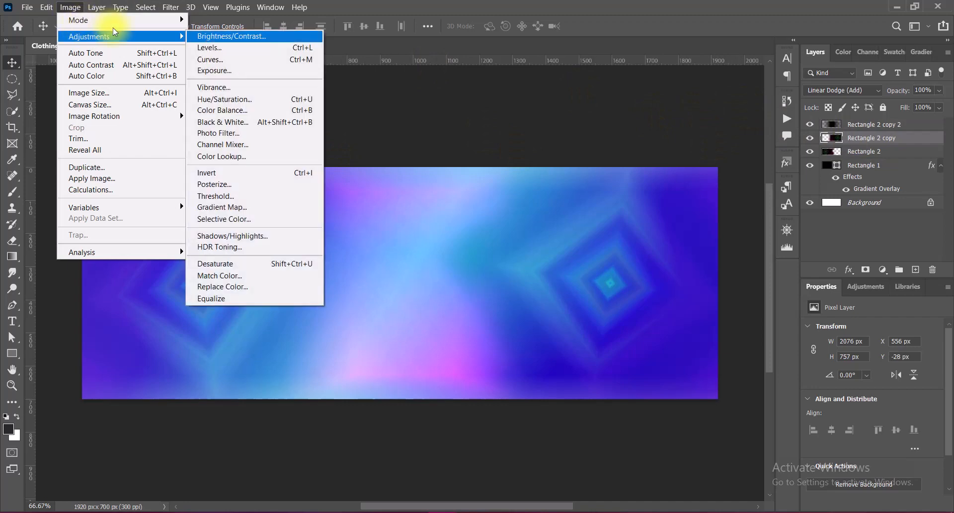
click(223, 35)
drag(684, 192, 691, 194)
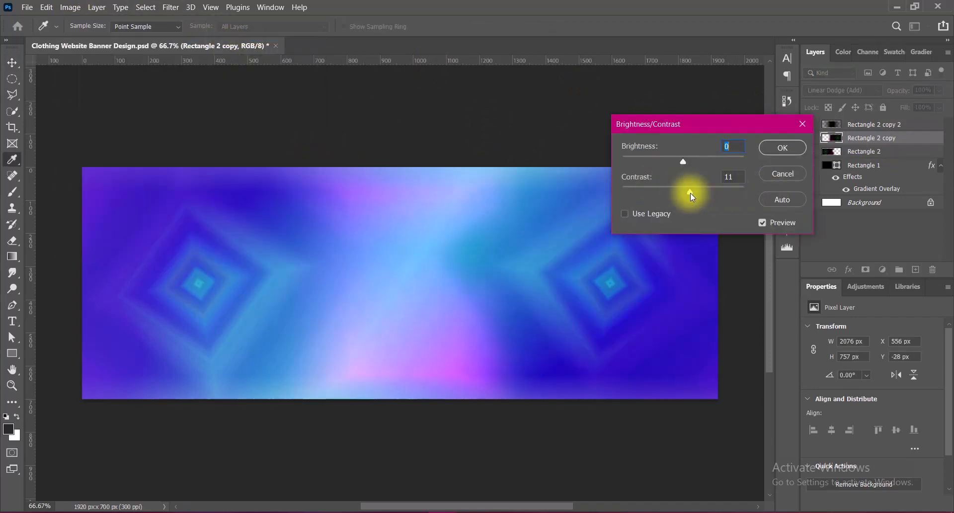
click(778, 174)
Set the contrast of the Rectangle 2 layer to -50 with a Brightness/Contrast adjustment.
click(825, 151)
click(70, 7)
mouse_move(96, 36)
click(224, 36)
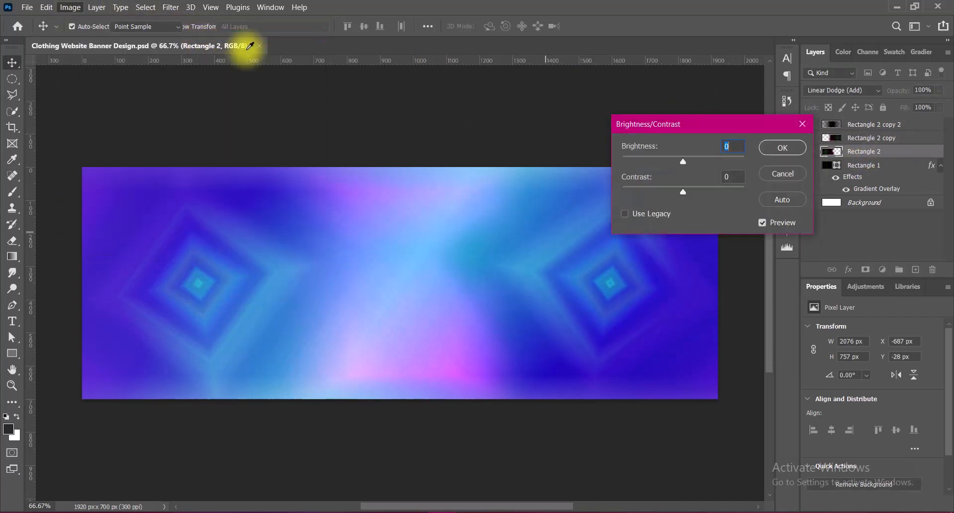
drag(683, 192, 590, 190)
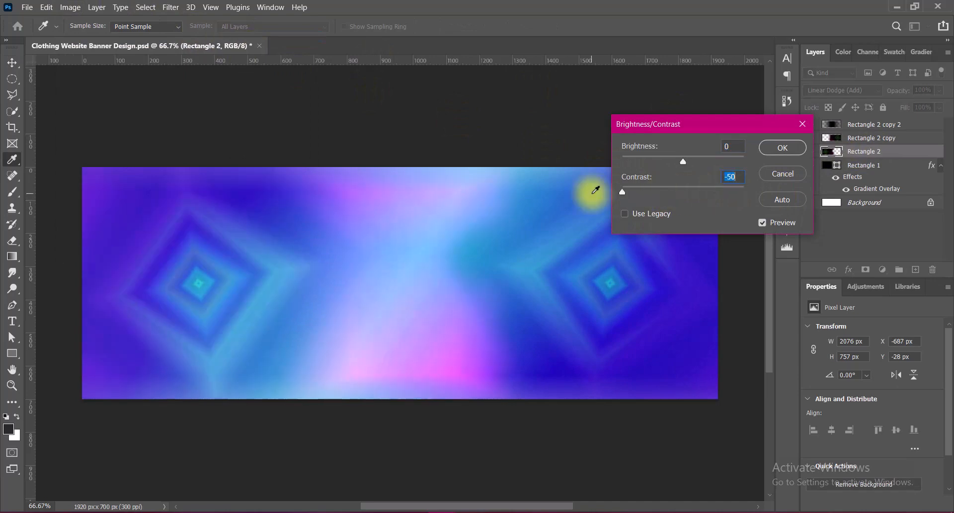
click(773, 151)
key(v)
Set the contrast of the Rectangle 2 copy layer to -50 with a Brightness/Contrast adjustment.
click(894, 138)
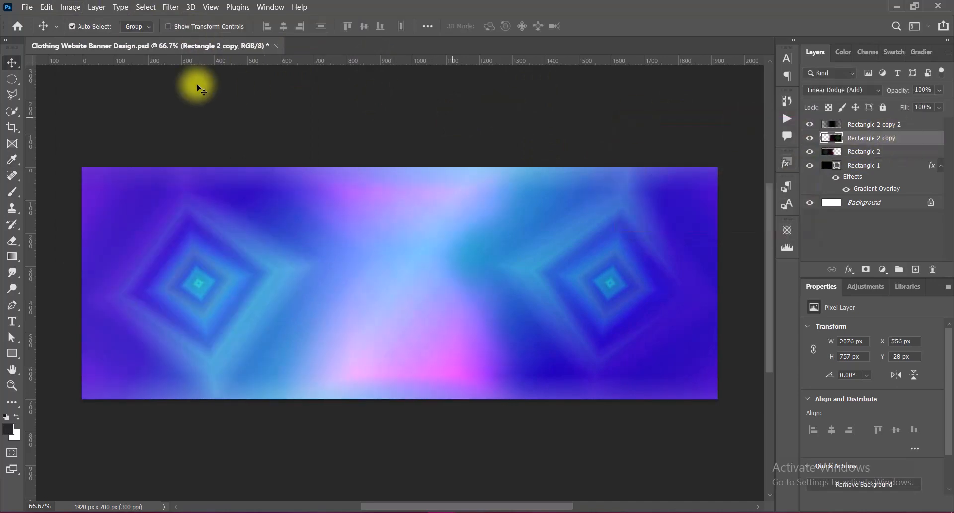
click(70, 7)
mouse_move(94, 36)
click(237, 35)
drag(673, 191, 586, 186)
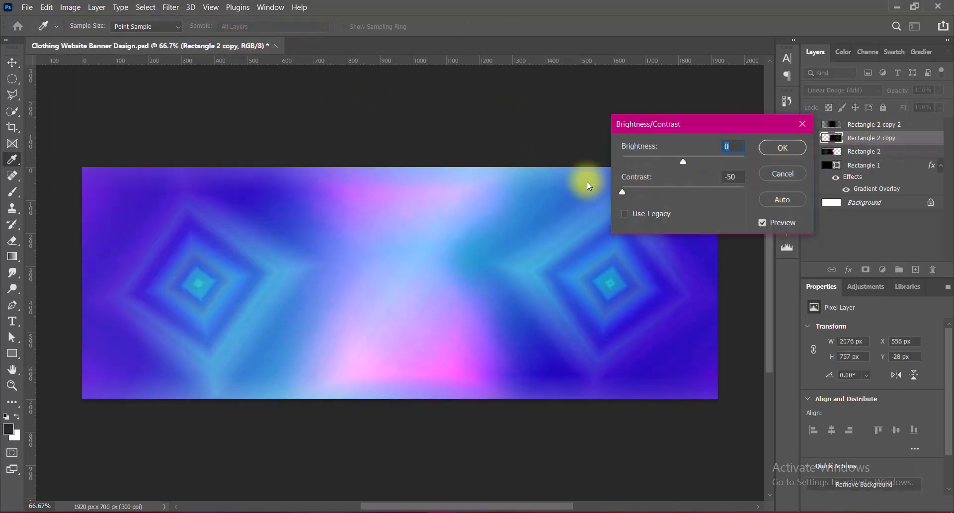
click(768, 151)
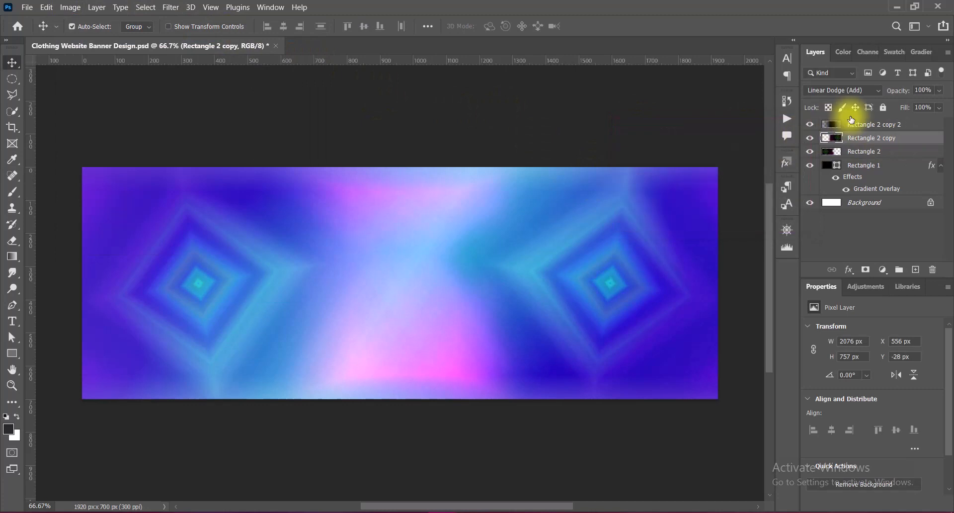
click(579, 133)
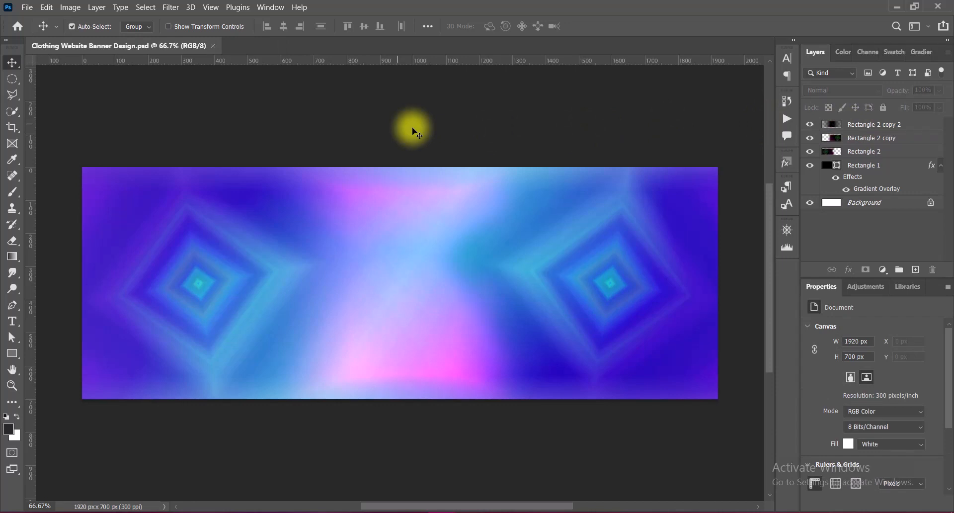
Draw a dark rectangle about 1823 × 612 px on a new top layer, inset within the canvas, and shift it to X 49 px.
click(892, 124)
click(916, 270)
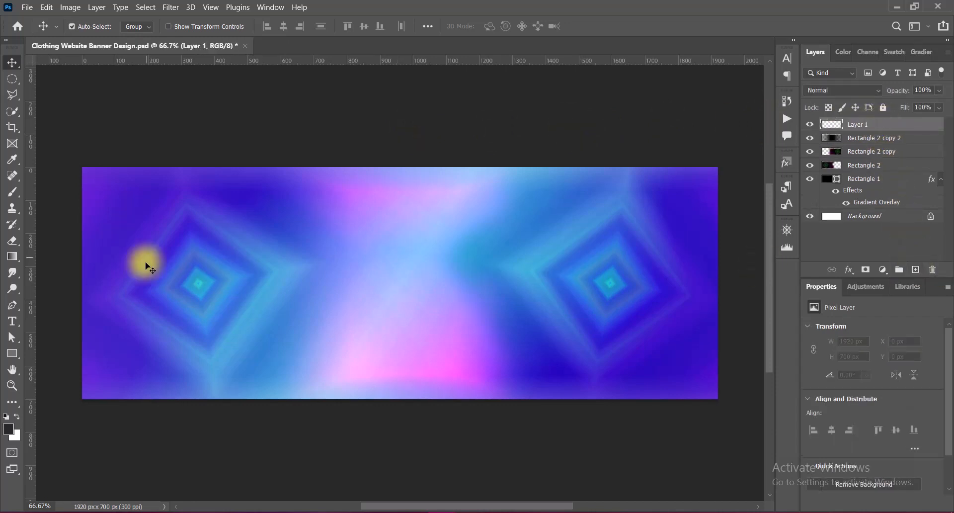
click(12, 352)
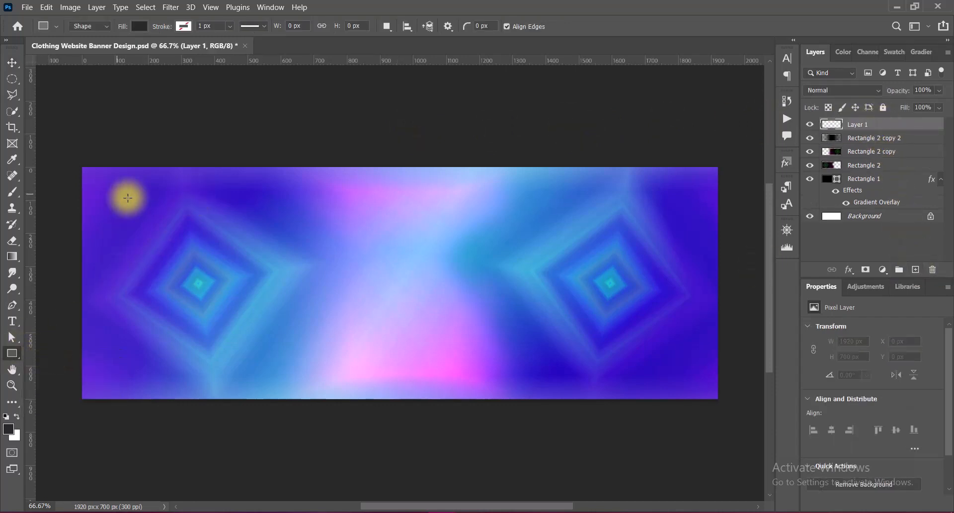
drag(99, 182, 702, 384)
key(v)
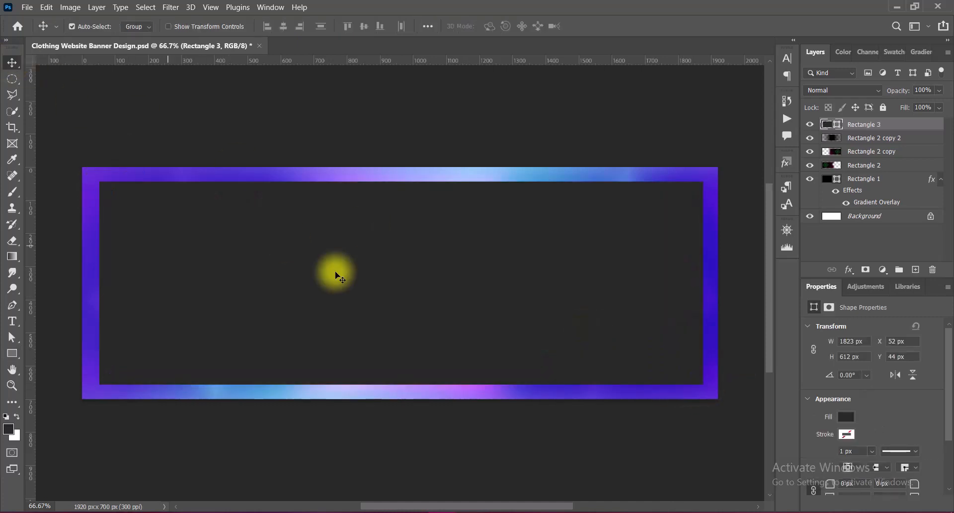
key(ctrl+t)
drag(447, 298, 451, 298)
key(Return)
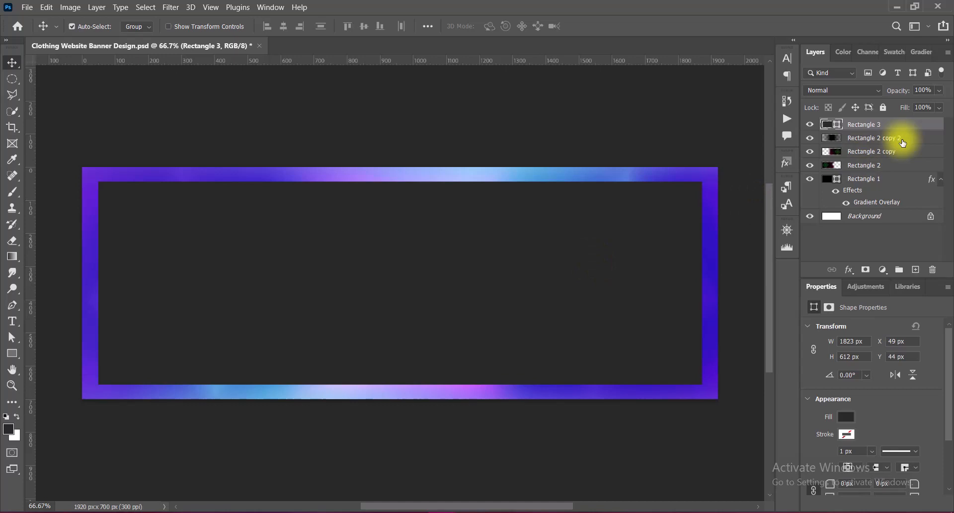
Add a Gradient Overlay to the Rectangle 3 layer using the solid light-blue-to-purple gradient.
right_click(827, 125)
click(829, 132)
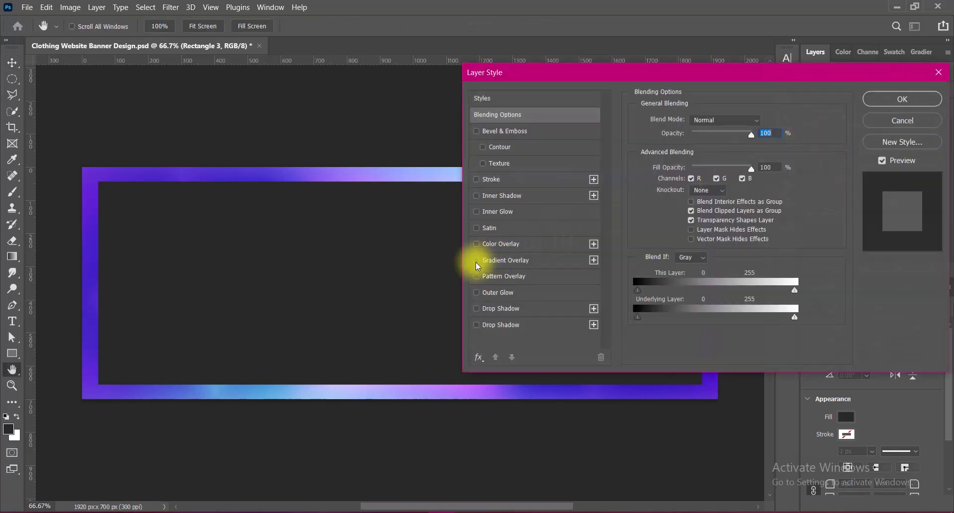
click(476, 260)
click(503, 259)
click(749, 148)
click(749, 148)
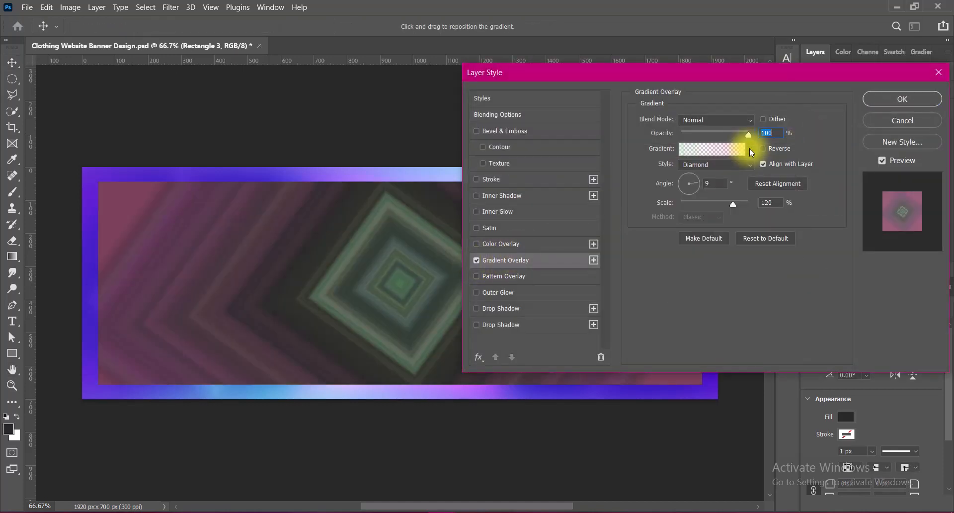
click(708, 148)
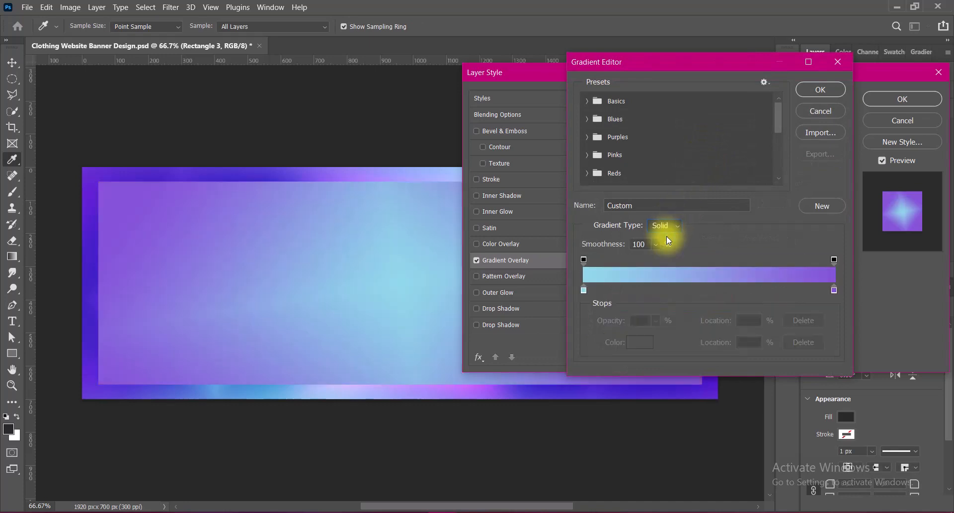
click(820, 89)
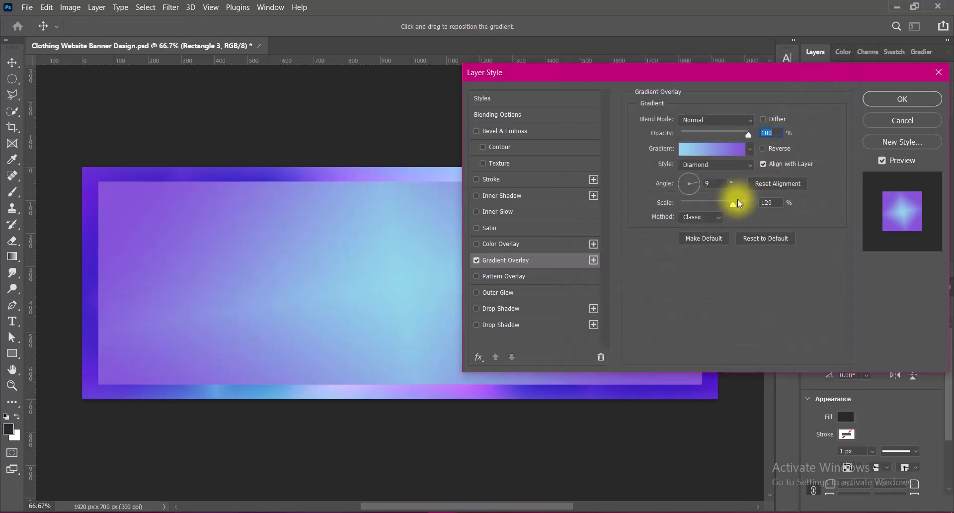
Set the Rectangle 3 gradient overlay to 150% scale, reversed direction and a 21° angle.
drag(736, 205, 788, 205)
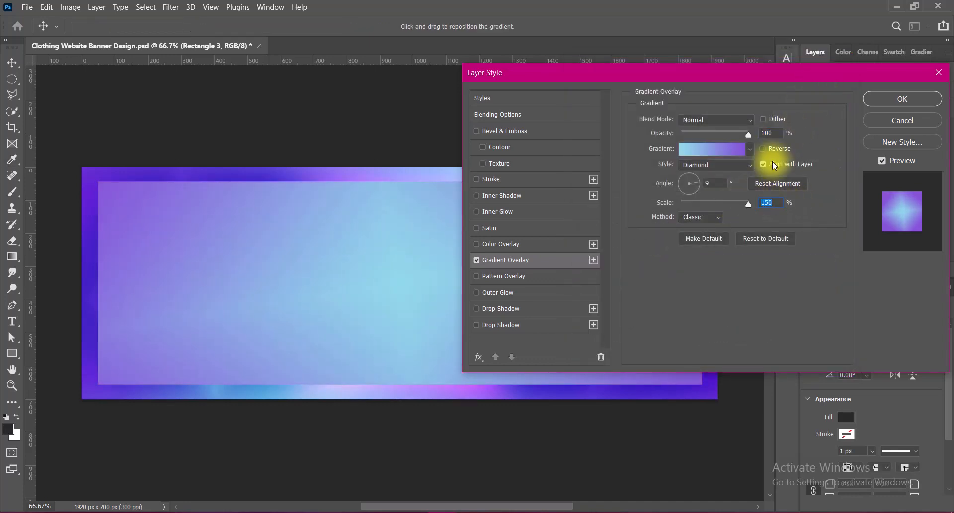
click(705, 217)
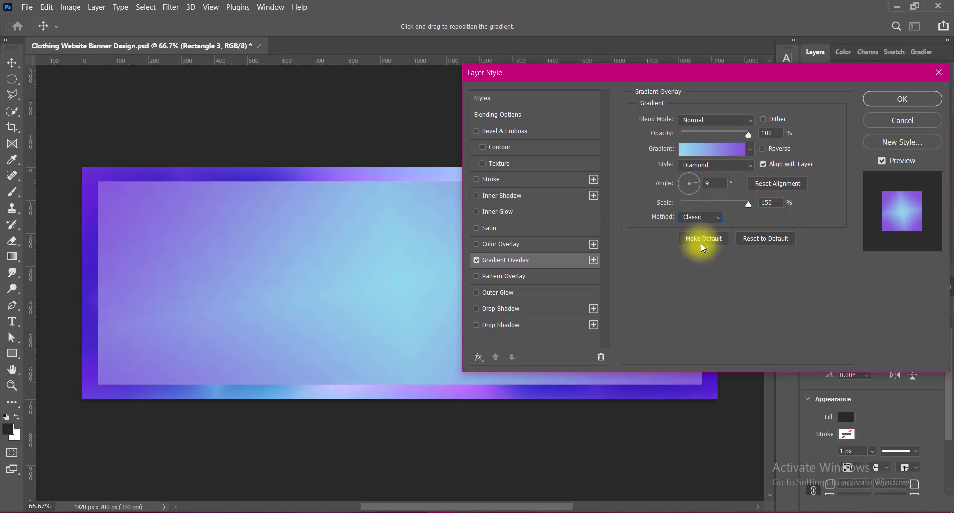
click(763, 148)
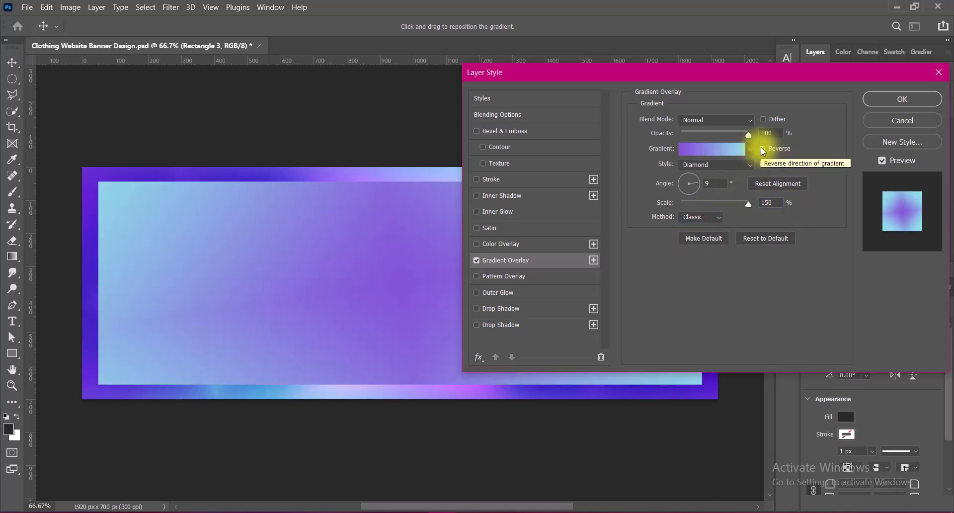
click(697, 181)
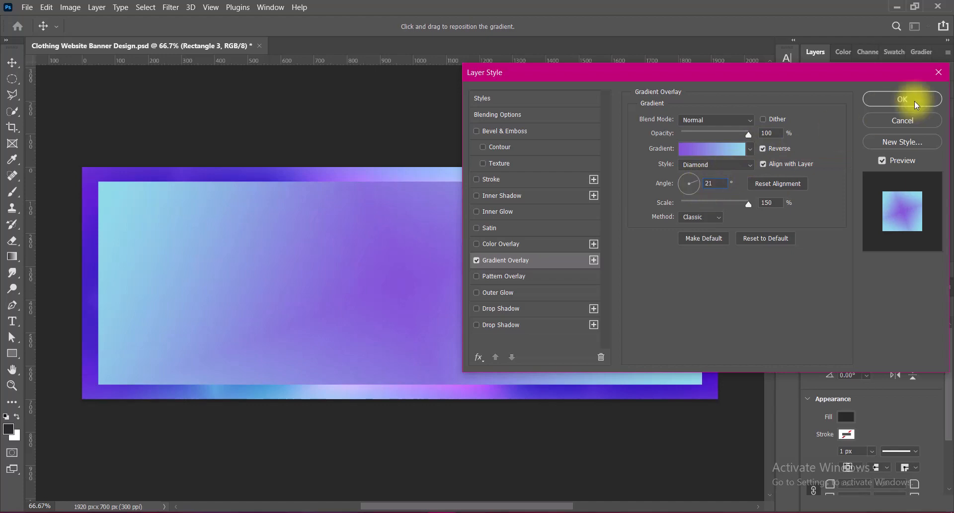
click(915, 101)
Convert the Rectangle 3 layer to a smart object and set its blend mode to Linear Light.
right_click(866, 125)
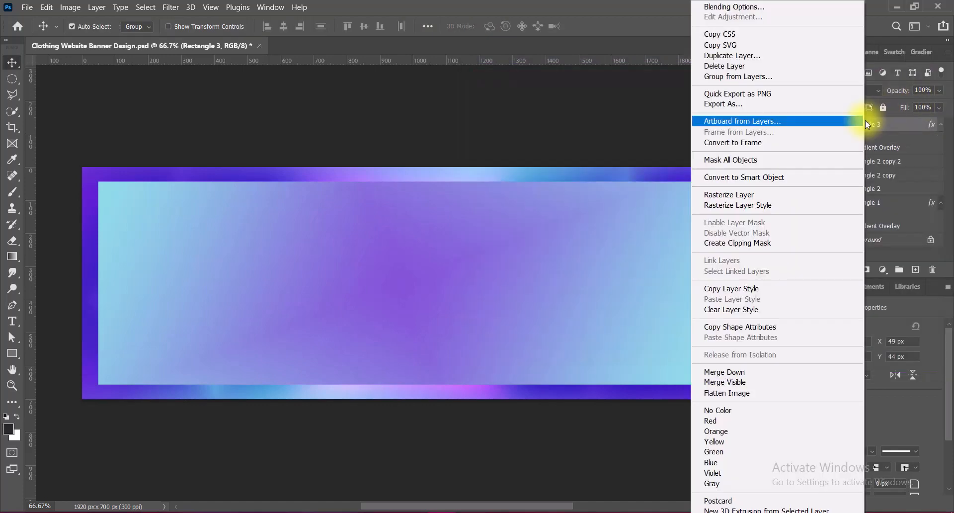
click(827, 174)
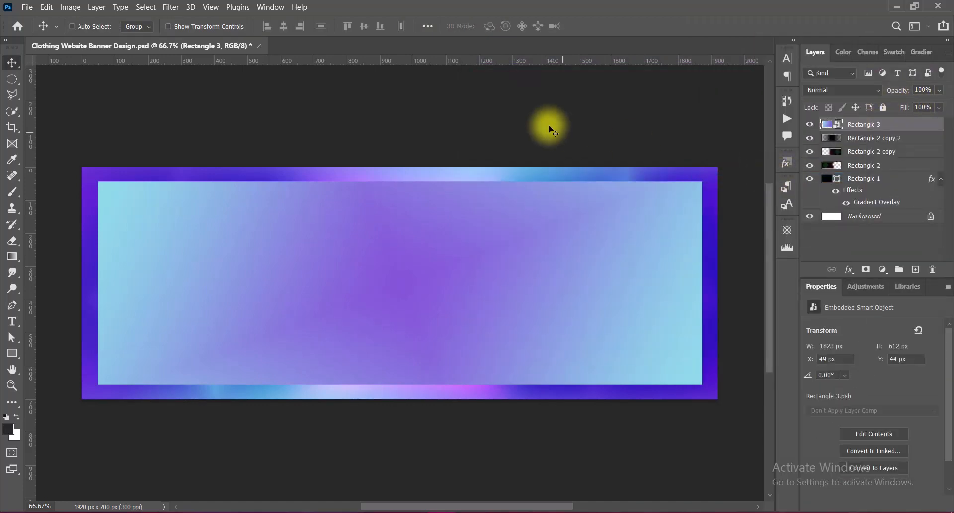
click(845, 90)
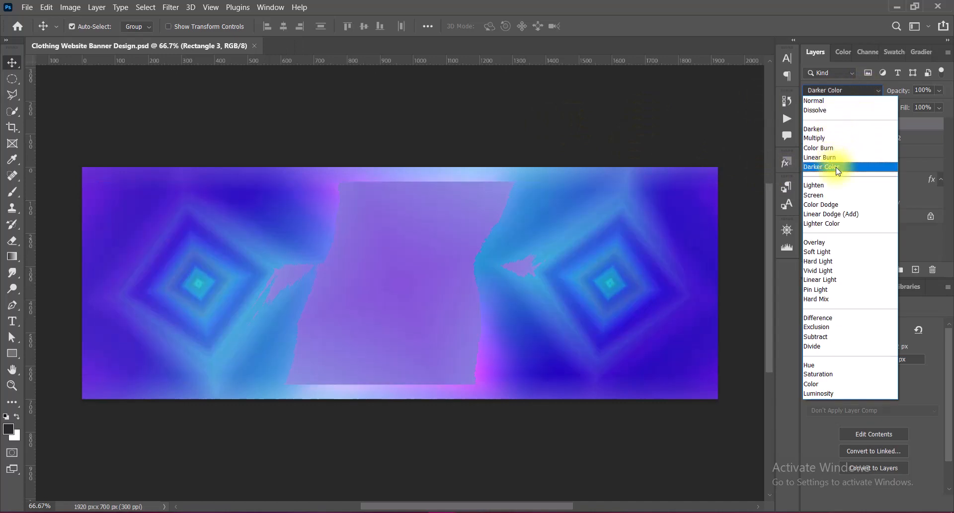
key(Down)
key(Down)
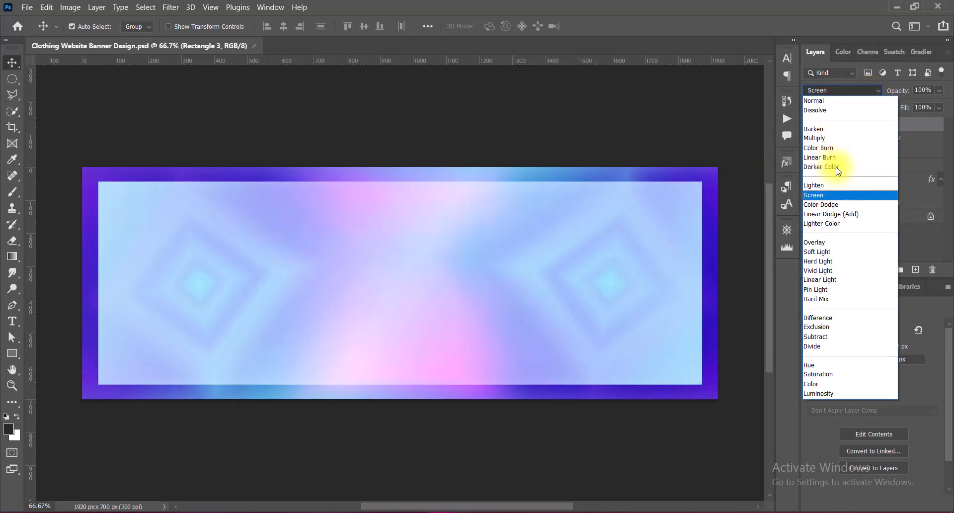
key(Down)
key(Down)
key(Down)
key(Down)
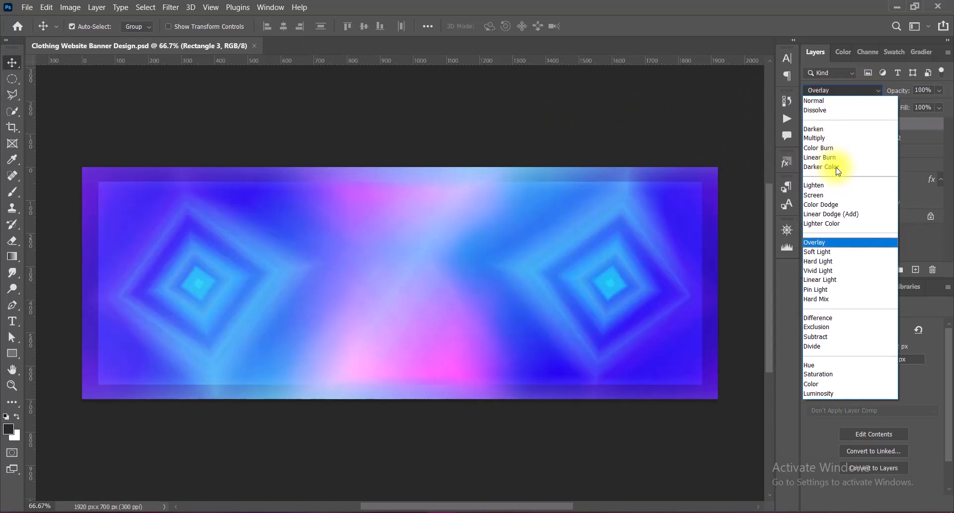
key(Down)
key(Down)
key(Down)
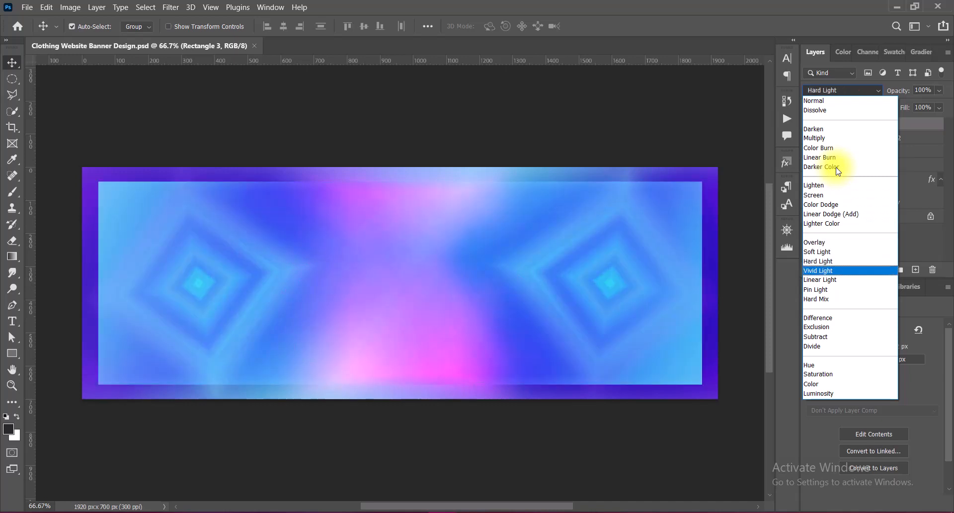
key(Down)
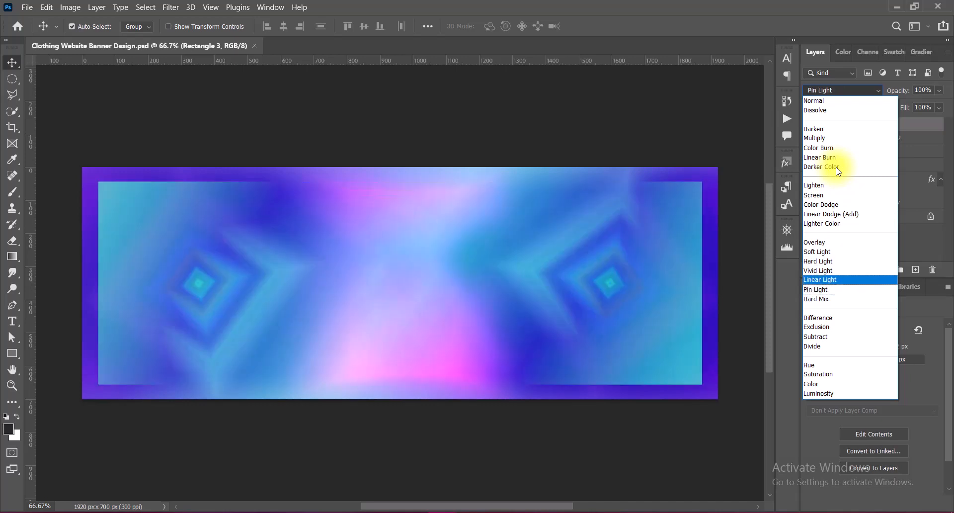
key(Return)
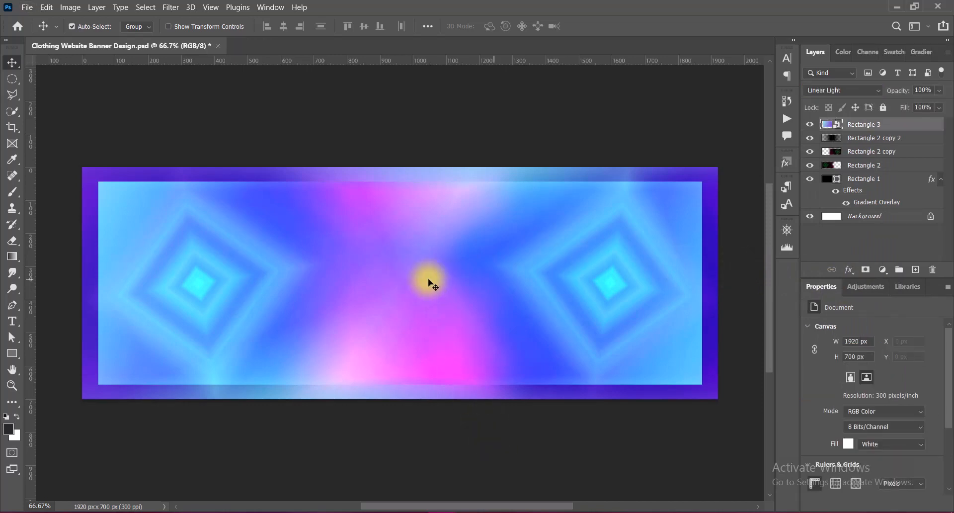
Add a single Drop Shadow to the Rectangle 3 layer and color it a dark greyish blue.
scroll(413, 280, up, 1)
double_click(827, 124)
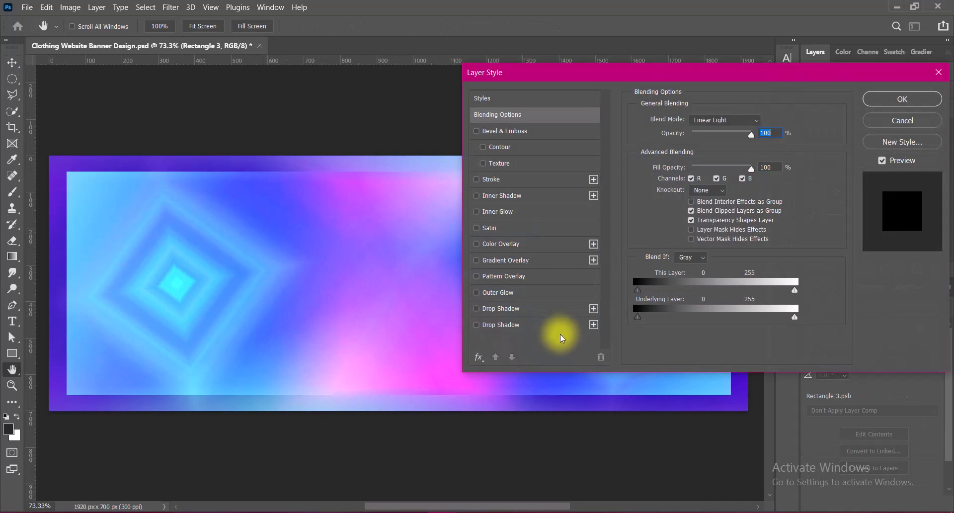
click(476, 309)
click(476, 308)
click(476, 325)
click(503, 325)
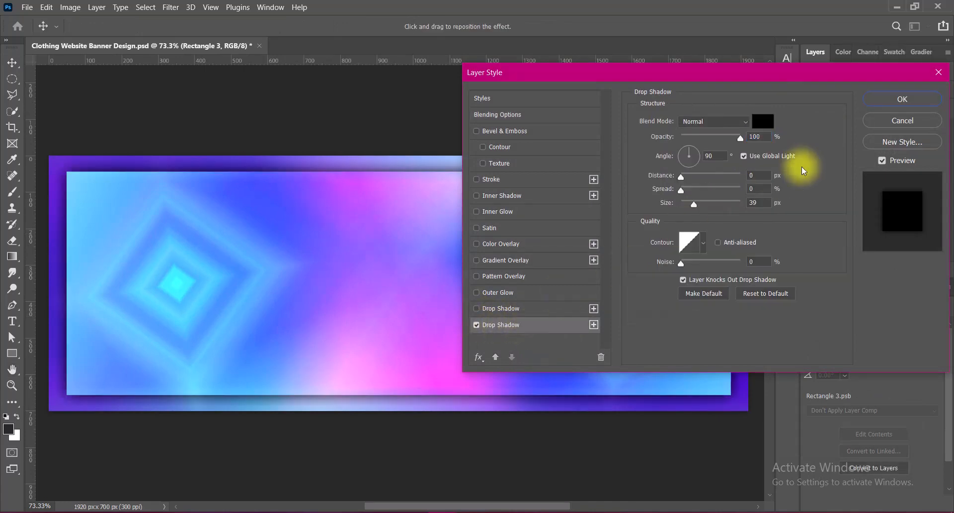
click(762, 122)
click(731, 160)
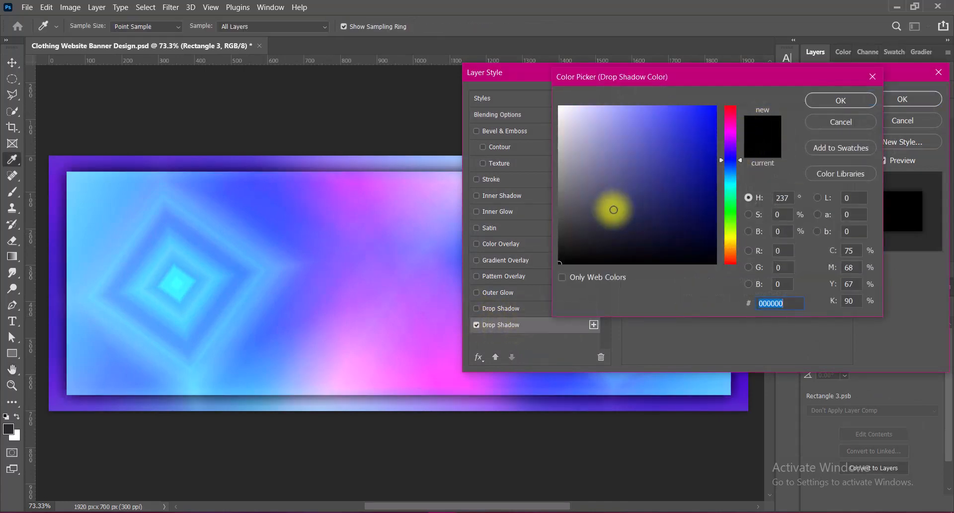
click(613, 209)
drag(603, 212, 608, 222)
click(840, 100)
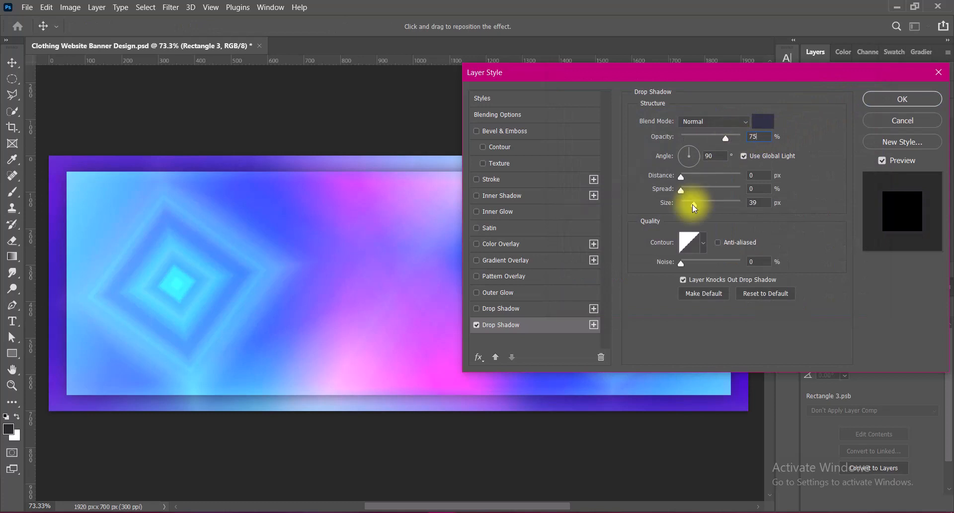
Set the Rectangle 3 drop shadow to 75% opacity and 120 px size, and save the document.
drag(693, 204, 715, 211)
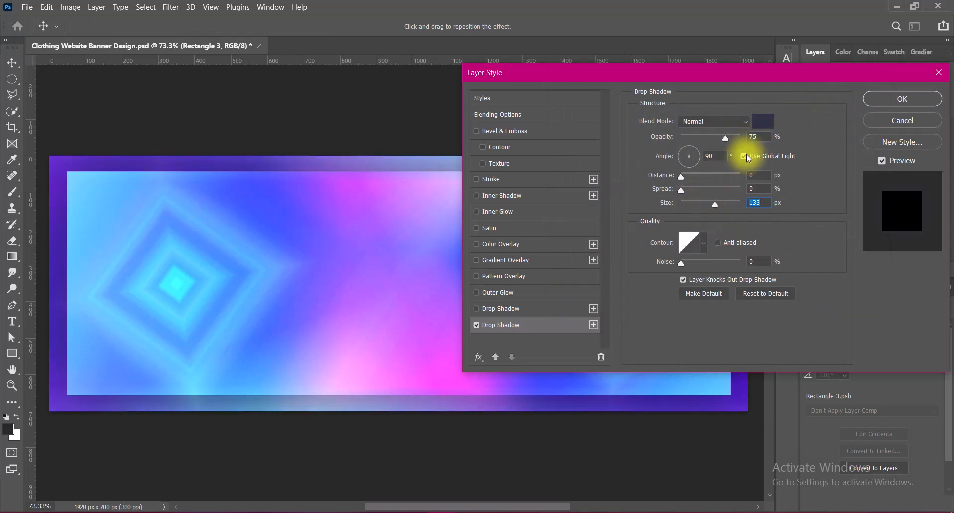
mouse_move(727, 139)
mouse_down()
mouse_move(766, 139)
mouse_move(725, 135)
mouse_up()
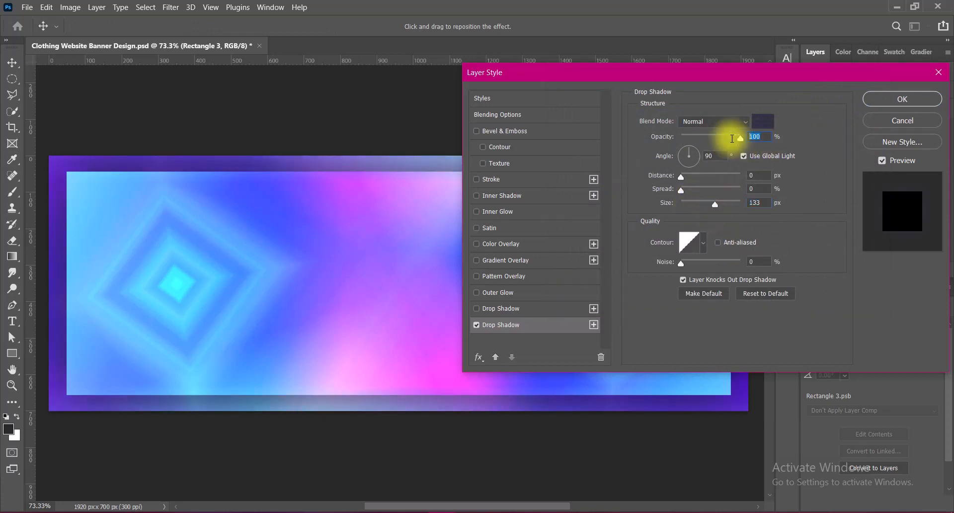
mouse_move(715, 204)
mouse_down()
mouse_move(685, 205)
mouse_move(712, 204)
mouse_up()
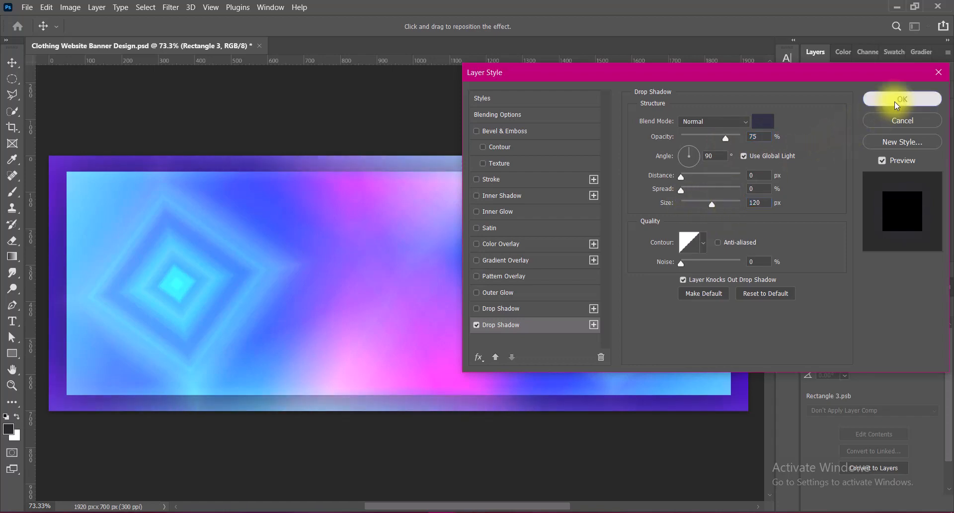
click(895, 98)
key(ctrl+s)
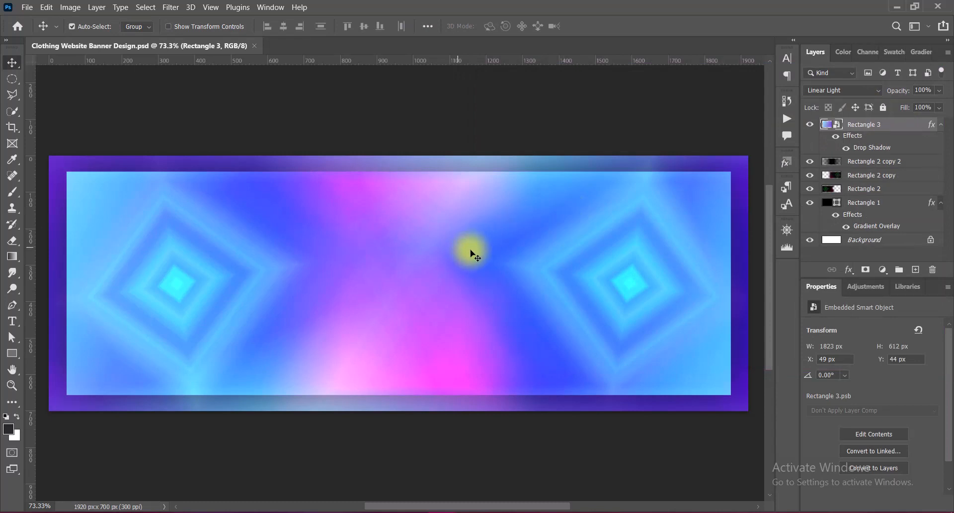
Draw a dark rectangle about 337 × 293 px in the canvas's upper-left corner on a new layer above Rectangle 2 copy 2.
click(858, 161)
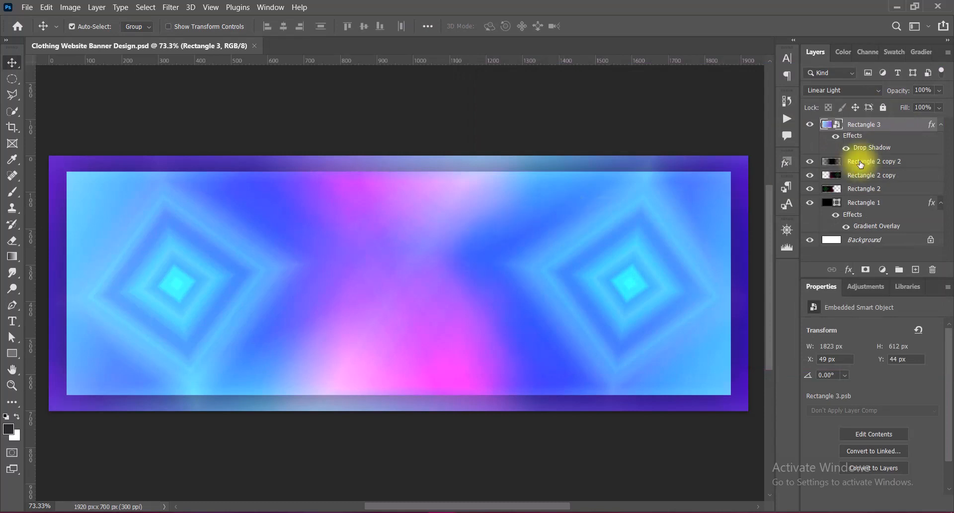
click(916, 270)
click(14, 354)
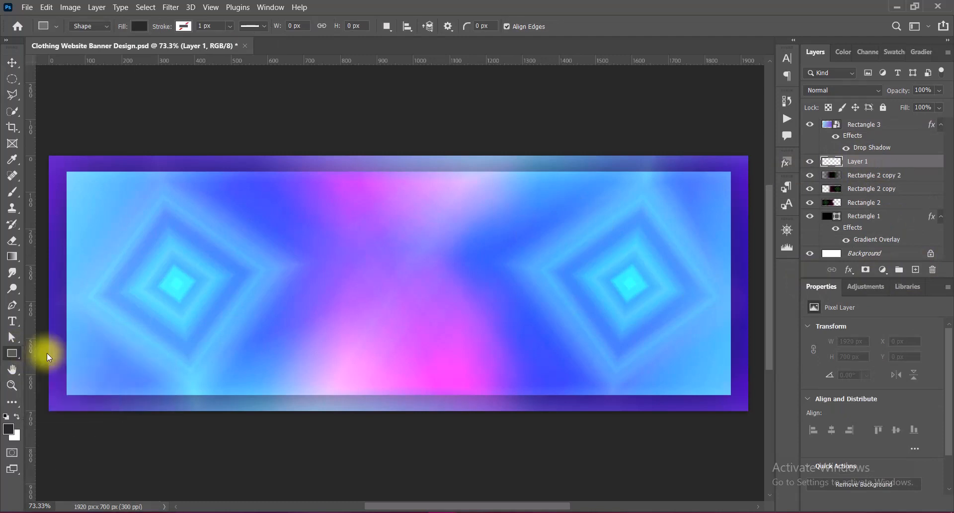
drag(48, 156, 170, 261)
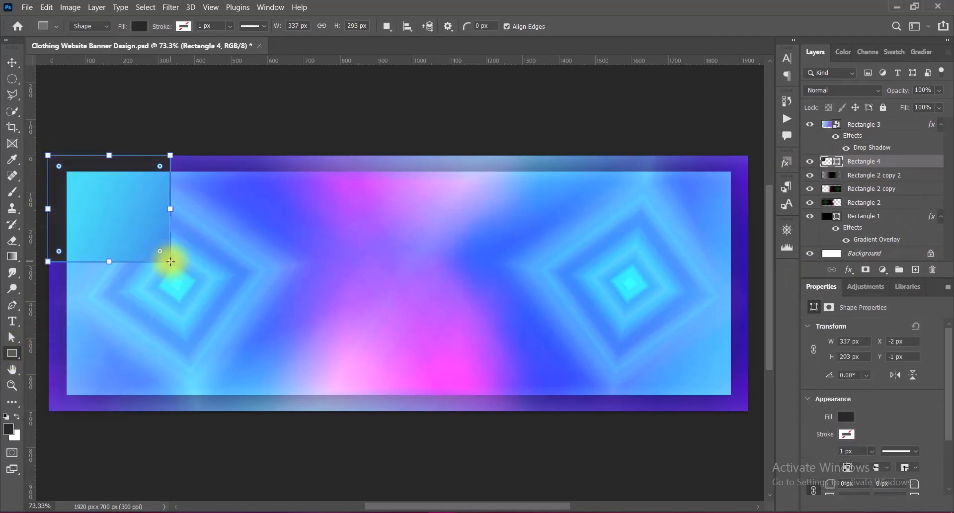
Recolor the Rectangle 4 shape white and move it flush with the canvas's upper-left corner at X 0, Y 0 px.
click(12, 62)
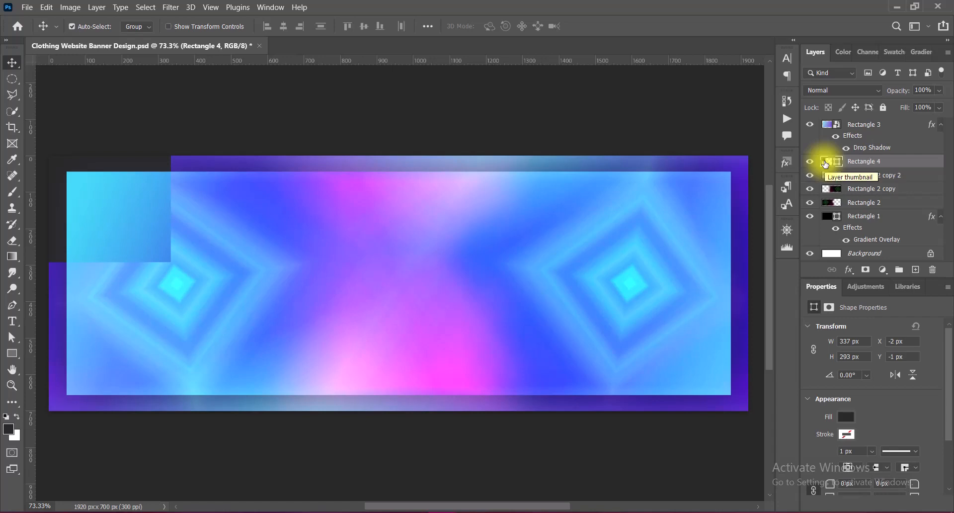
double_click(825, 161)
drag(601, 133, 559, 105)
click(837, 100)
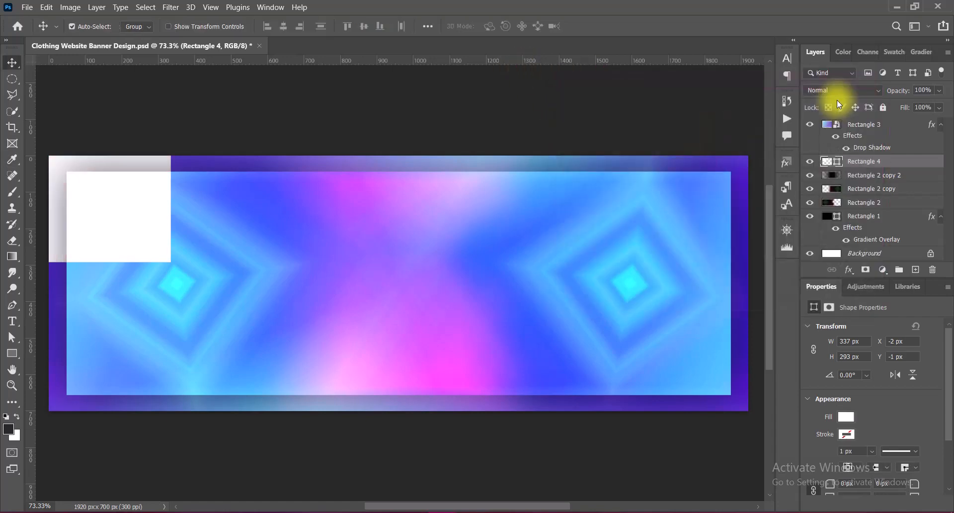
key(ctrl+t)
drag(156, 212, 100, 212)
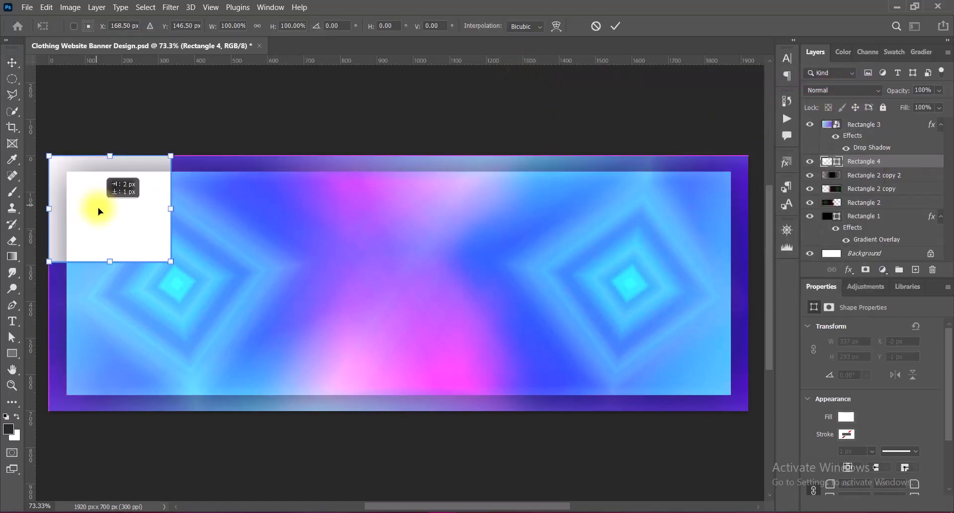
key(Return)
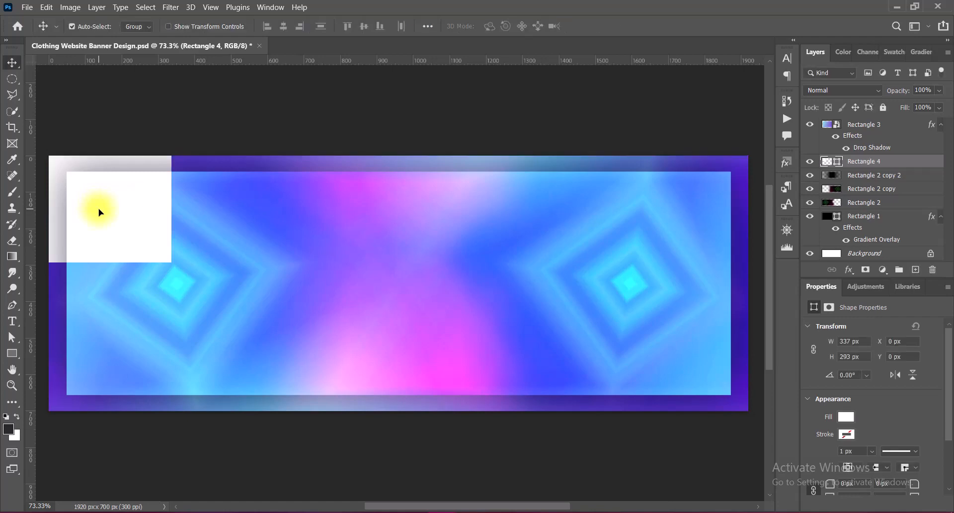
Rasterize the Rectangle 4 layer and delete the part of it that overlaps the inset panel, leaving an L-shaped corner.
right_click(880, 162)
click(840, 177)
right_click(825, 162)
click(755, 259)
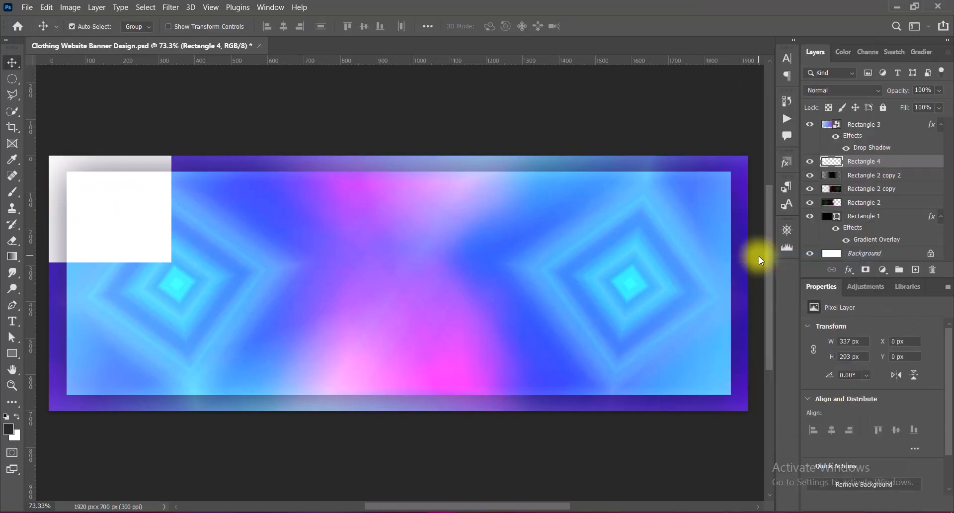
right_click(11, 81)
click(50, 77)
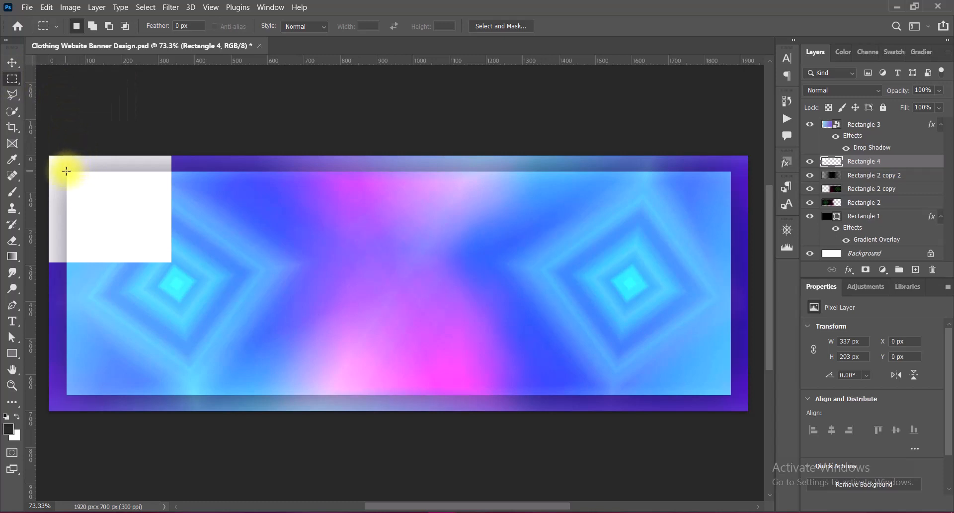
drag(66, 171, 184, 267)
key(Delete)
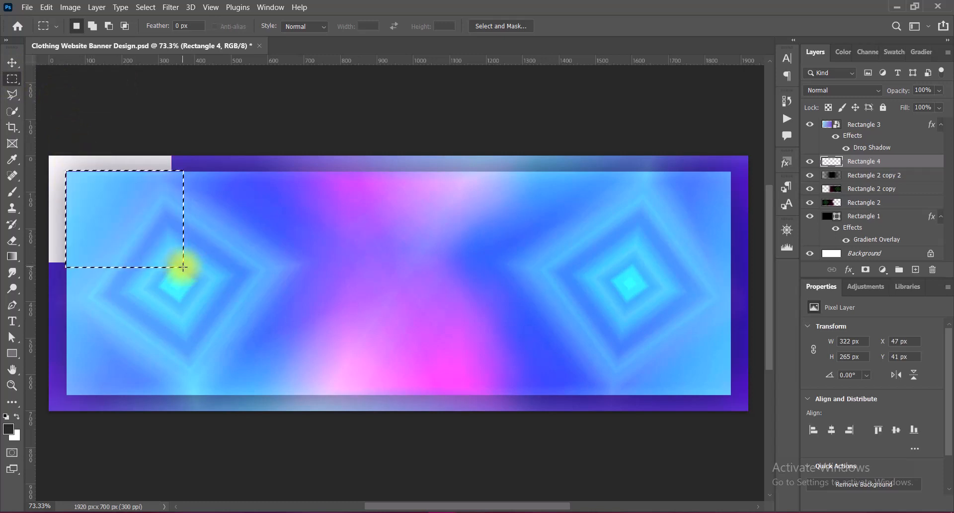
key(ctrl+d)
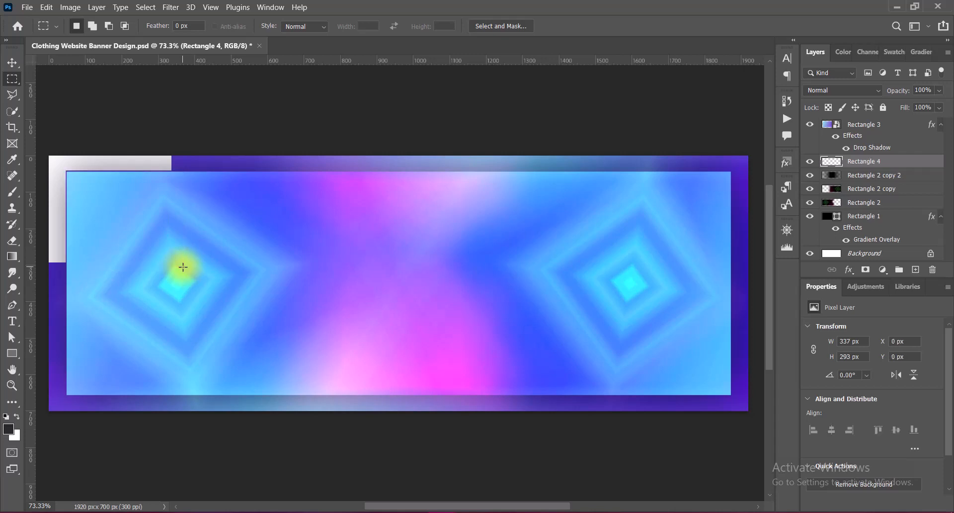
Enlarge the white corner piece to about 351 × 317 px so its inner edges meet the inset panel.
click(13, 62)
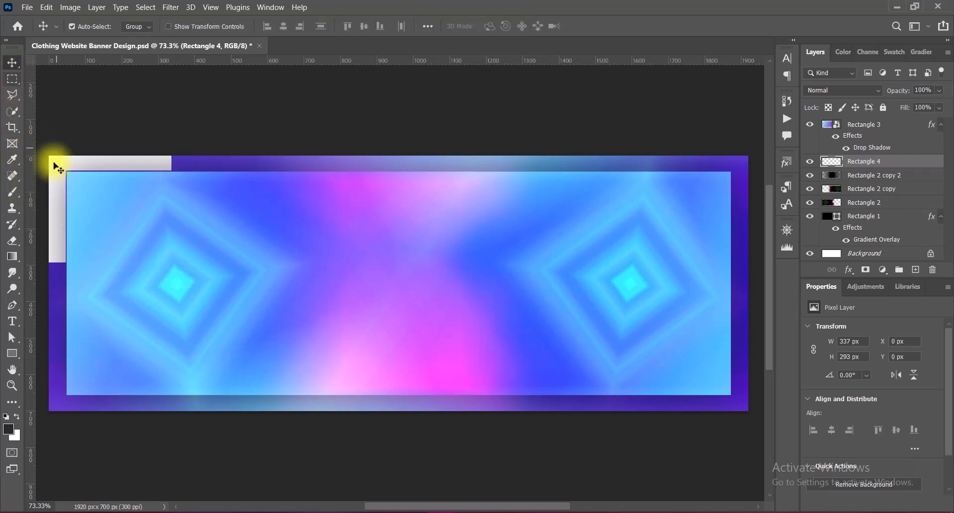
key(ctrl+t)
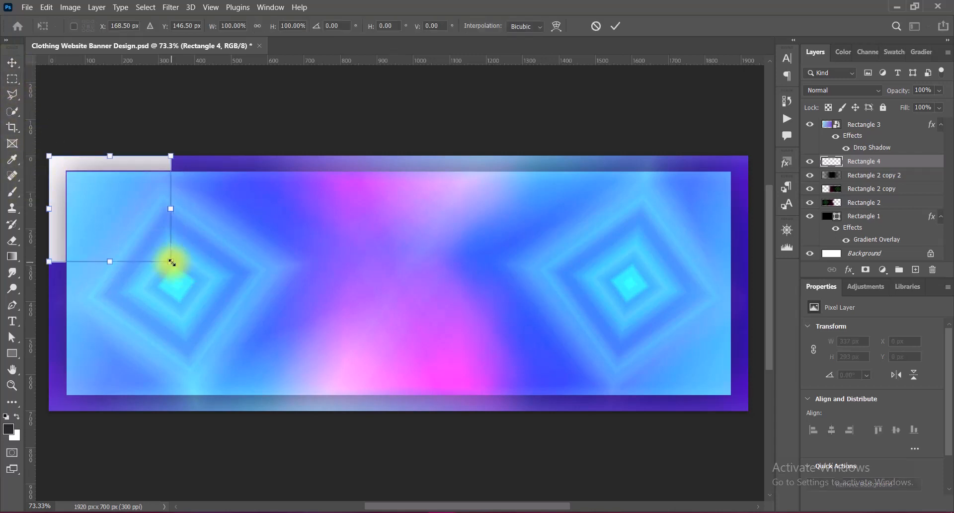
drag(172, 263, 178, 272)
key(Return)
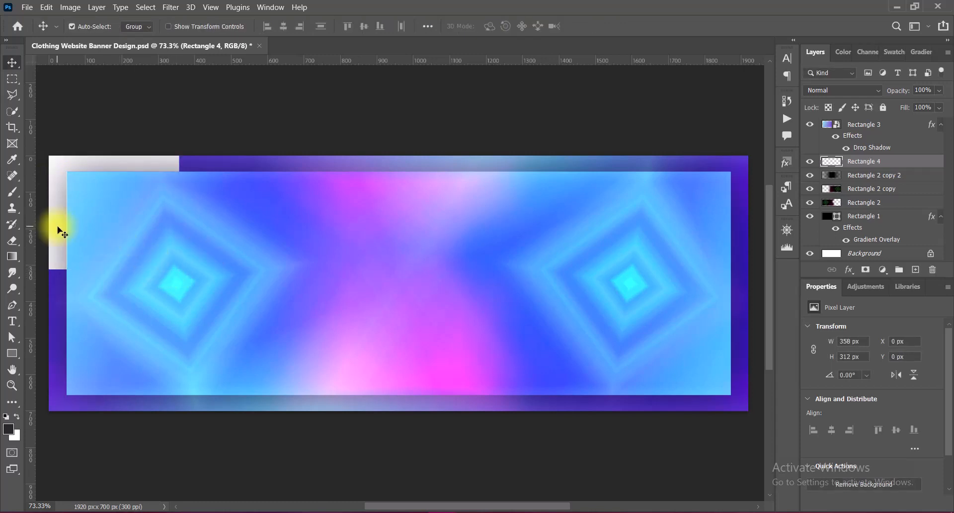
key(ctrl+t)
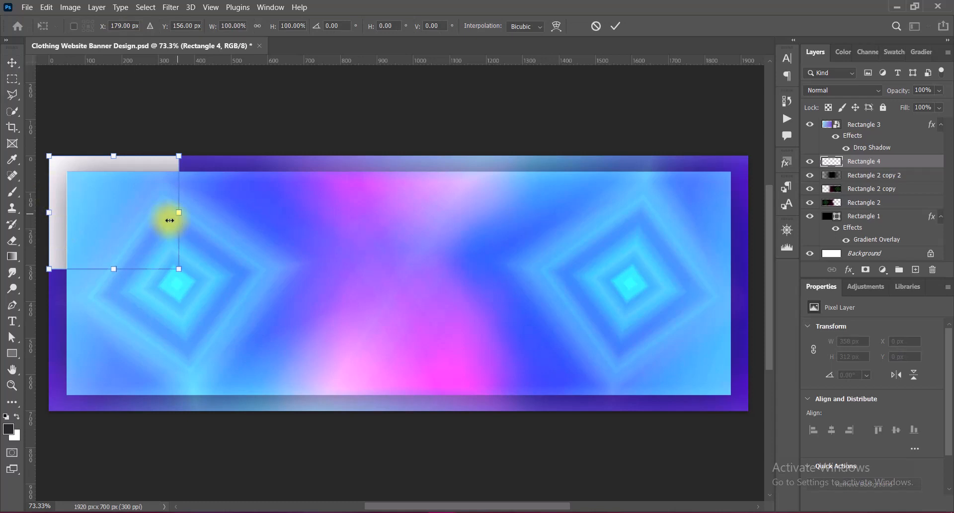
drag(114, 269, 114, 271)
drag(179, 214, 177, 214)
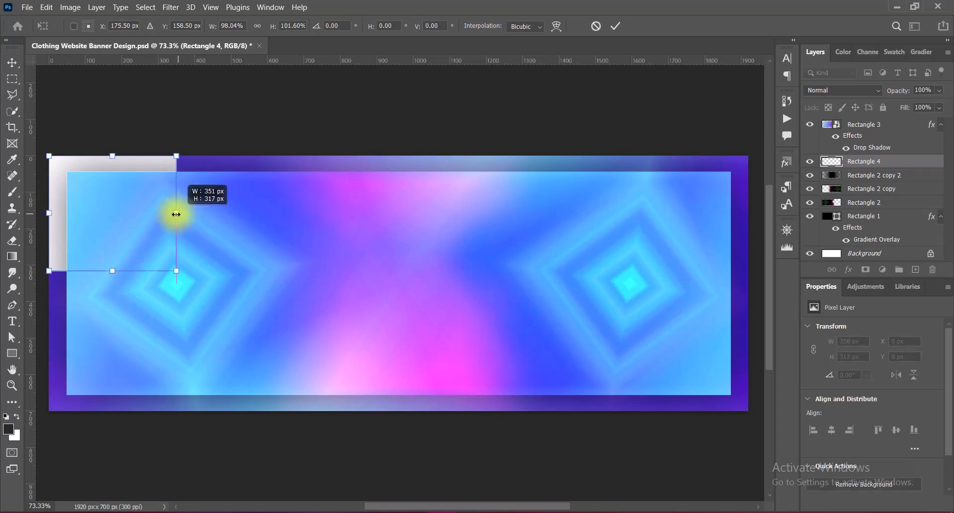
key(Return)
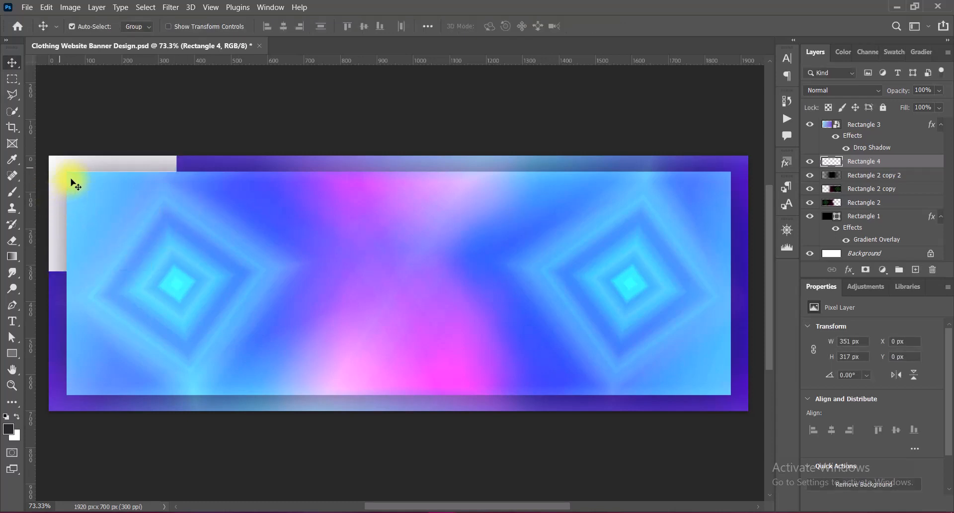
Duplicate the white corner piece, flip the copy horizontally and vertically, and fit it into the canvas's lower-right corner.
drag(63, 167, 516, 293)
key(ctrl+t)
right_click(515, 292)
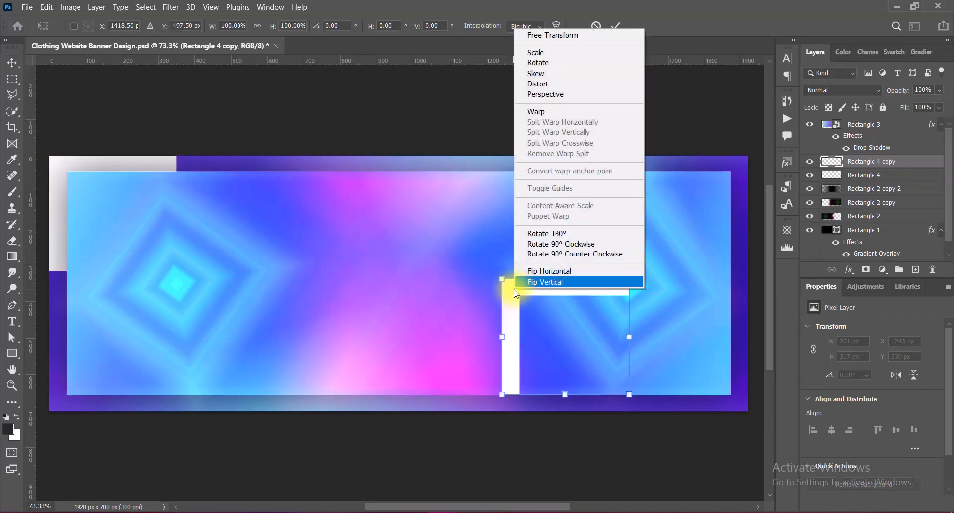
click(529, 272)
right_click(528, 273)
click(564, 287)
drag(625, 370, 735, 385)
key(Return)
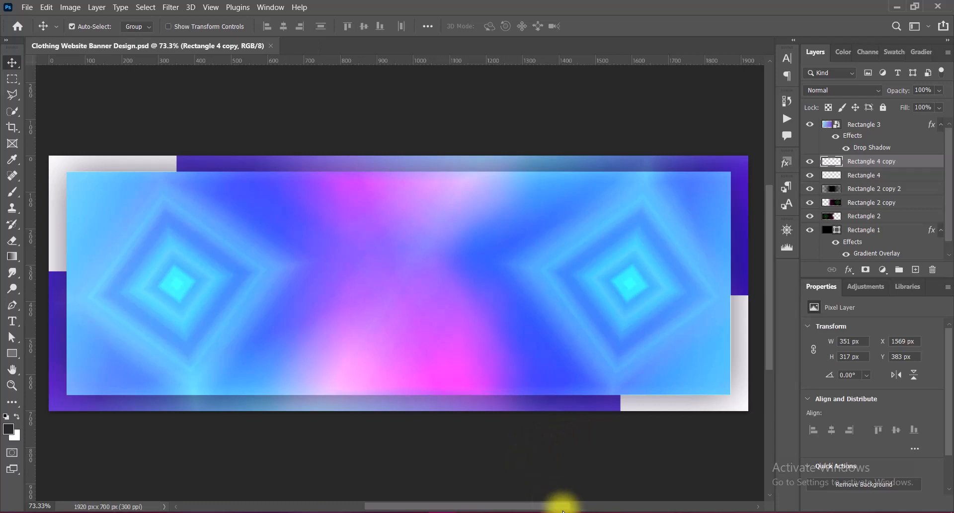
Draw a square about 531 × 531 px on a new layer above Rectangle 3 and position it at about X 1097, Y 85 px.
click(865, 125)
click(916, 270)
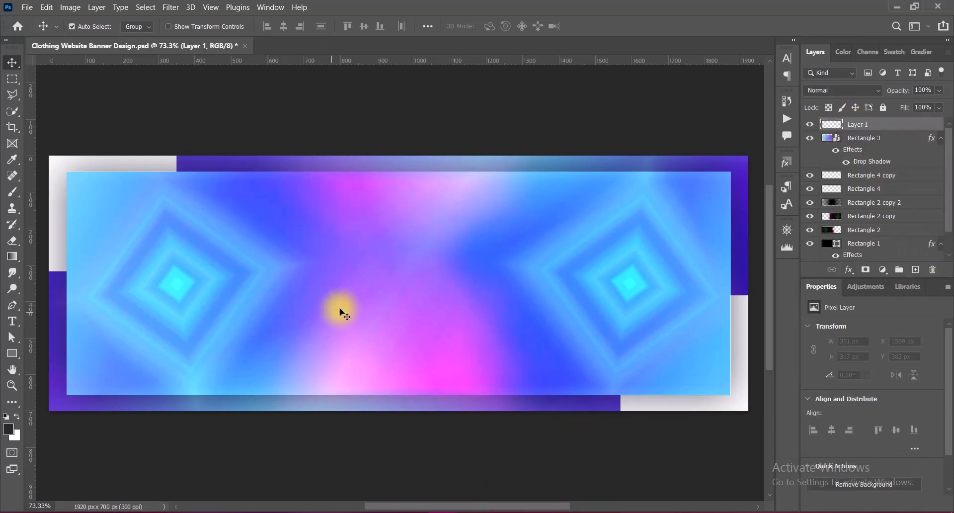
click(12, 353)
click(55, 351)
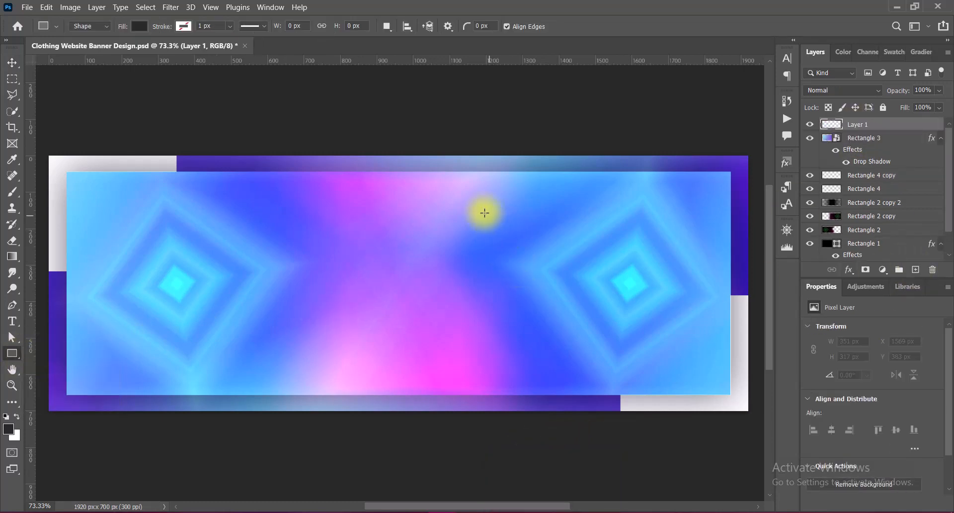
drag(485, 212, 676, 405)
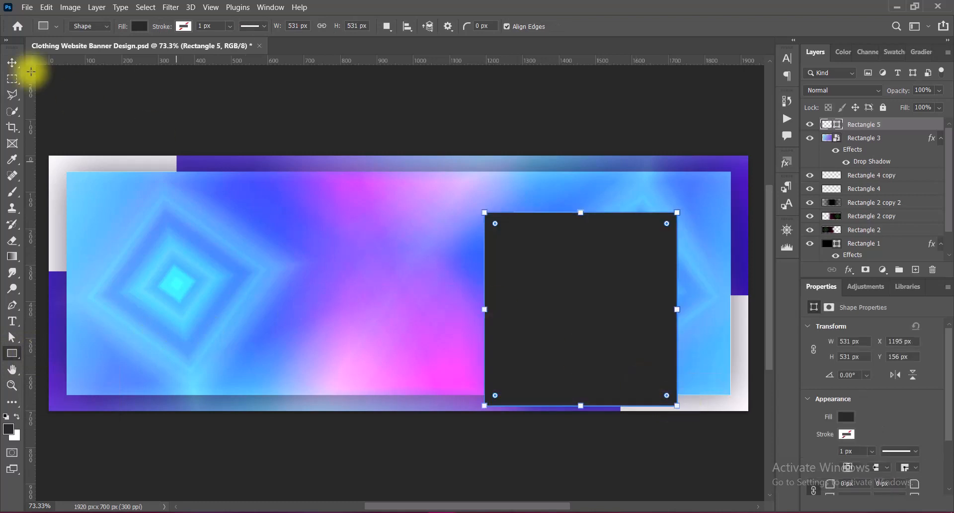
click(12, 63)
drag(567, 278, 541, 281)
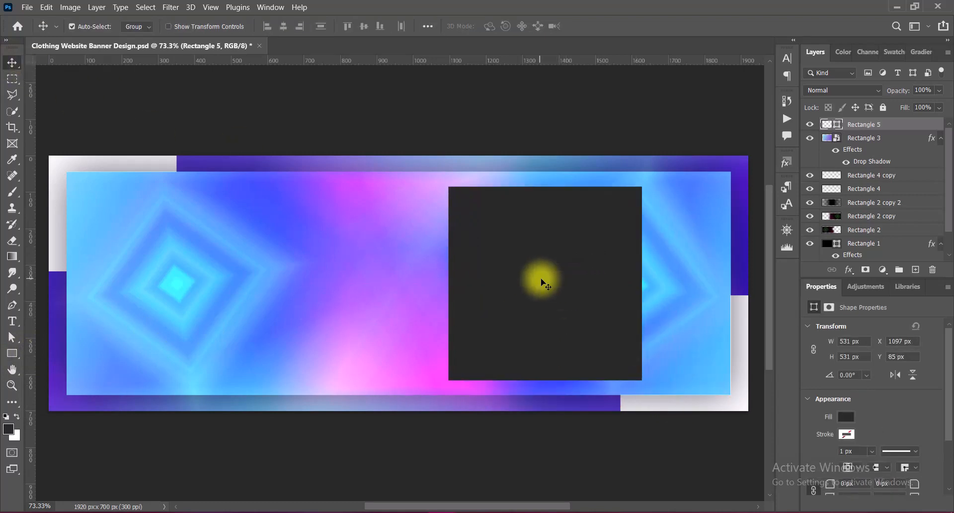
Change the Rectangle 5 square's fill color to white (ffffff).
double_click(827, 123)
drag(604, 132, 537, 81)
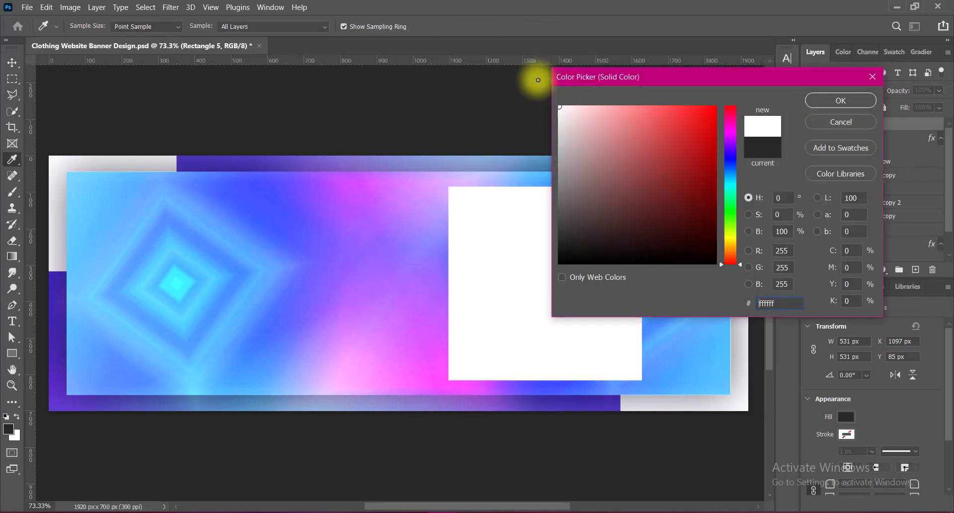
click(841, 100)
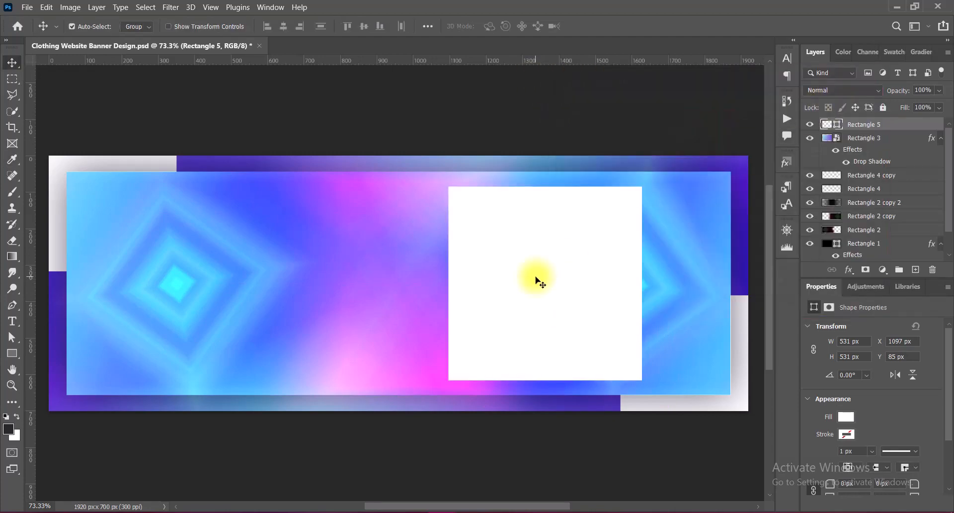
Duplicate the white square to its left and scale the copy down to about 271 × 271 px.
drag(527, 283, 383, 305)
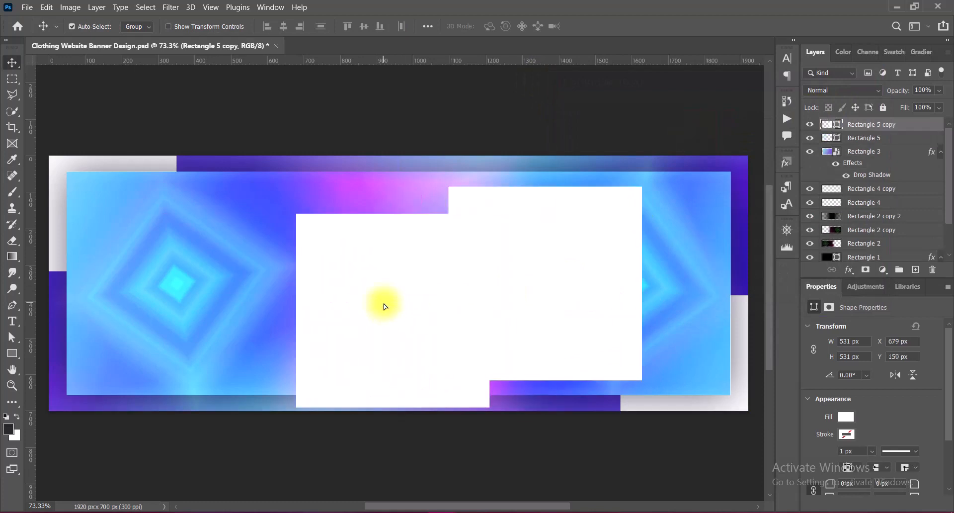
key(ctrl+t)
drag(392, 213, 395, 306)
Place a copy of the small square over the large square's upper-right corner at X 1590, Y 54 px, and save the document.
drag(398, 351, 667, 243)
key(Return)
click(427, 351)
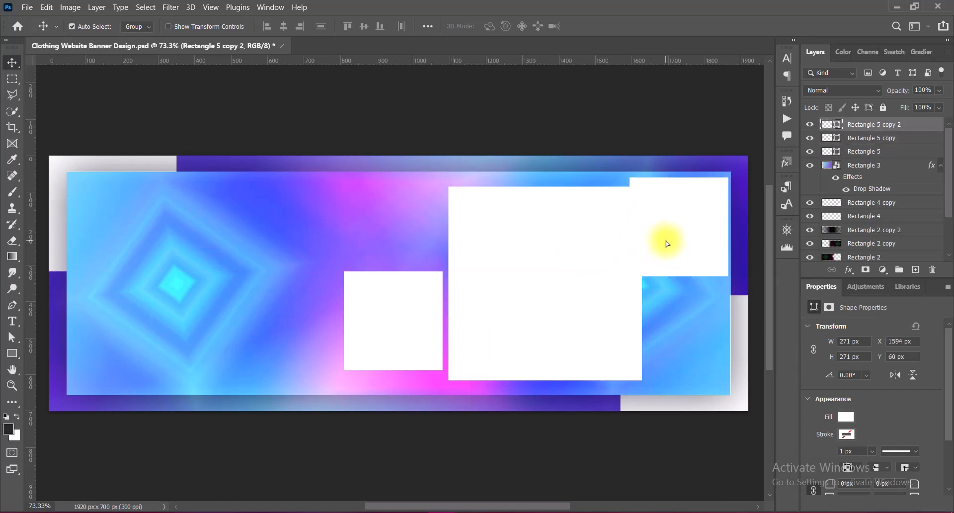
key(Up)
key(Up)
key(Up)
key(Up)
key(Up)
key(Up)
key(Left)
key(Left)
key(Left)
key(Left)
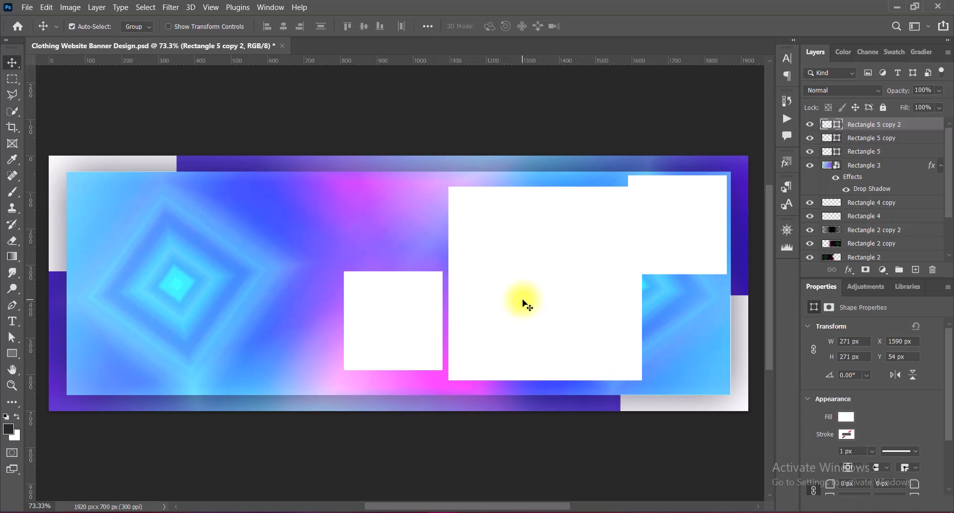
key(ctrl+s)
Draw a rectangle about 943 × 557 px behind the white squares on a new layer above Rectangle 3.
click(877, 165)
click(916, 270)
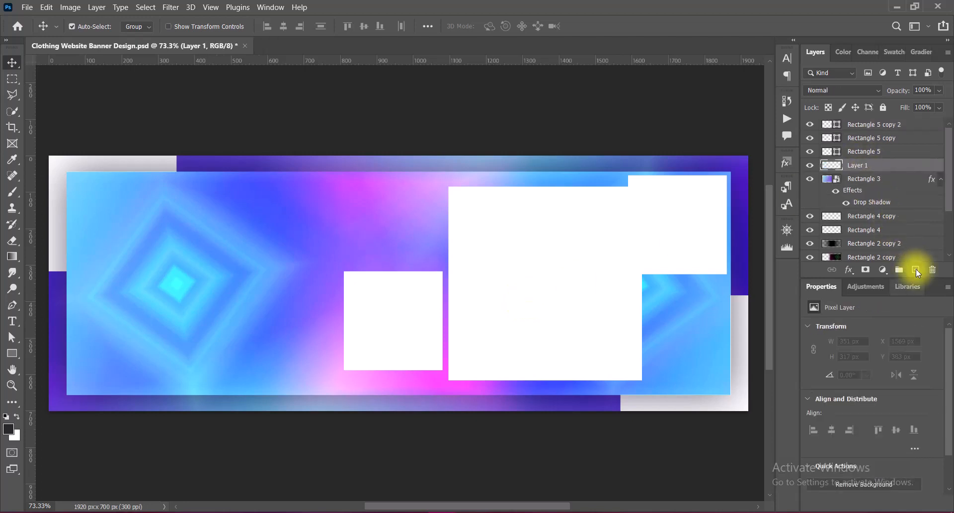
click(12, 353)
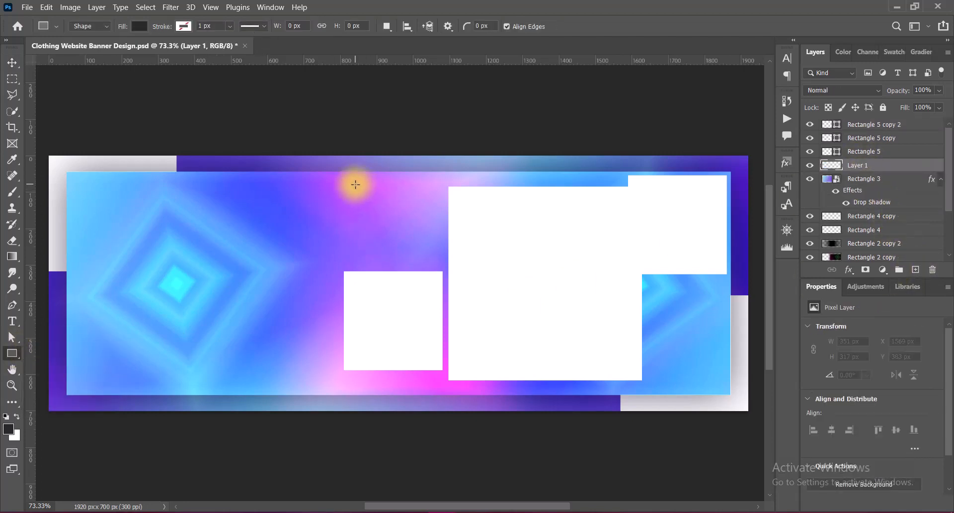
drag(355, 184, 698, 388)
click(12, 63)
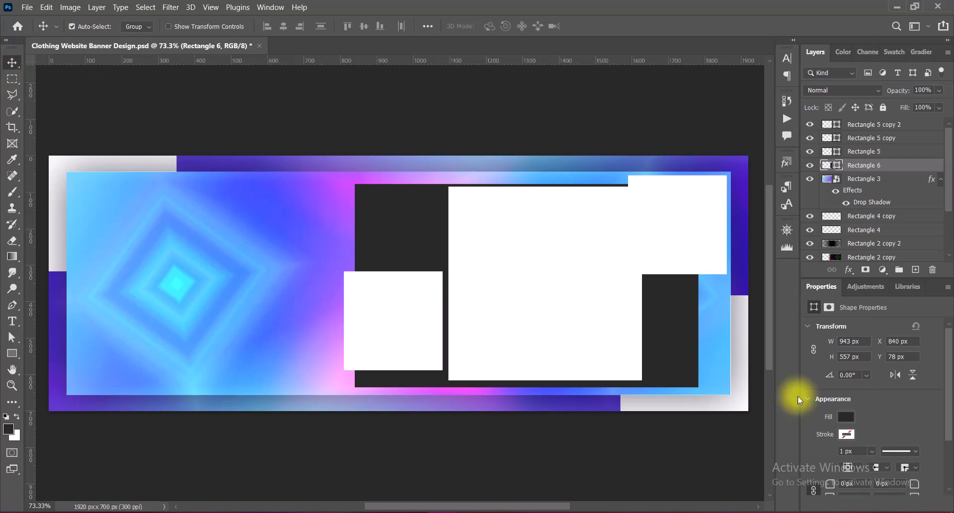
Remove the Rectangle 6 fill and give it a white 6 px stroke.
click(846, 415)
click(786, 309)
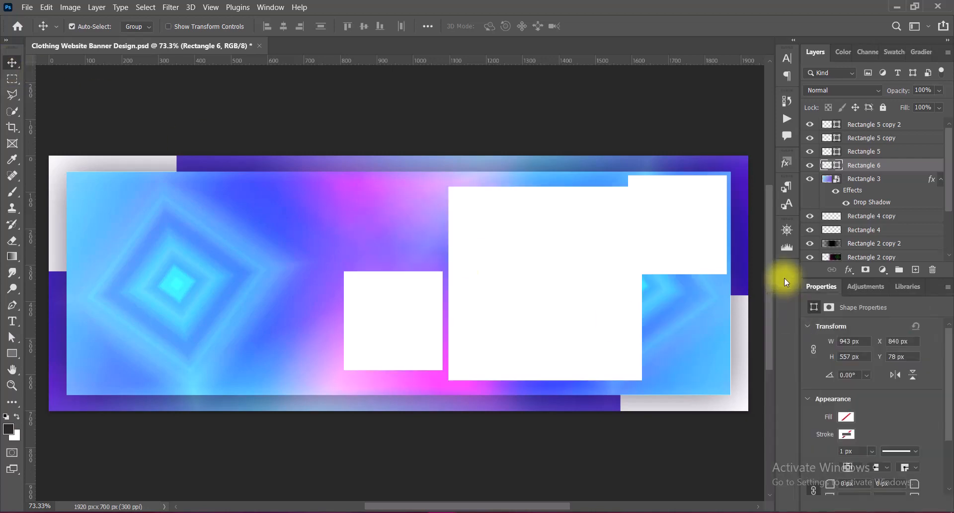
click(848, 435)
click(938, 310)
click(840, 100)
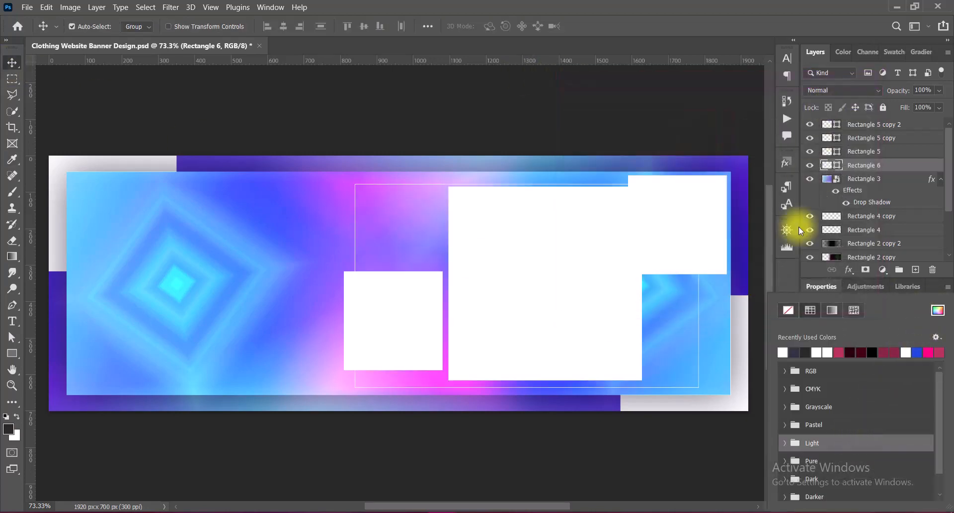
mouse_move(860, 452)
mouse_down()
mouse_move(814, 451)
mouse_move(824, 452)
mouse_up()
text(3)
key(Return)
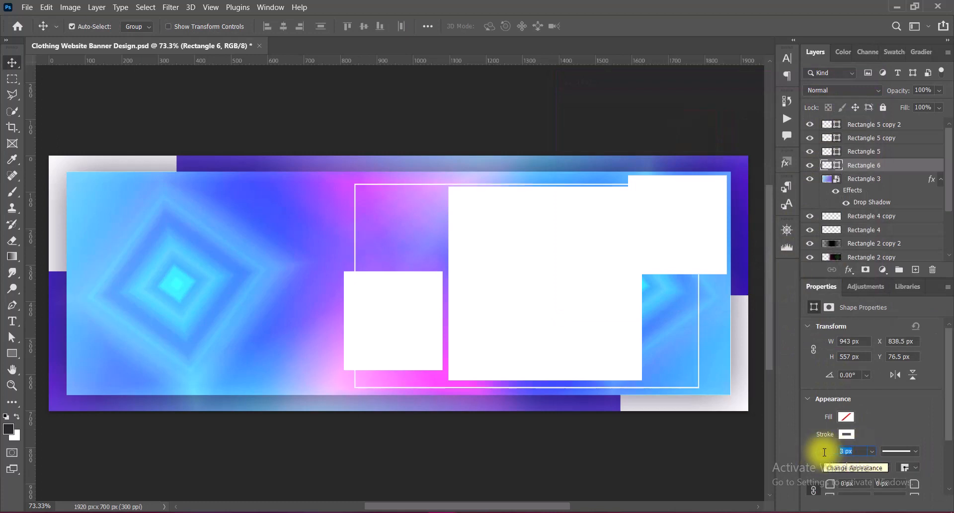
key(Return)
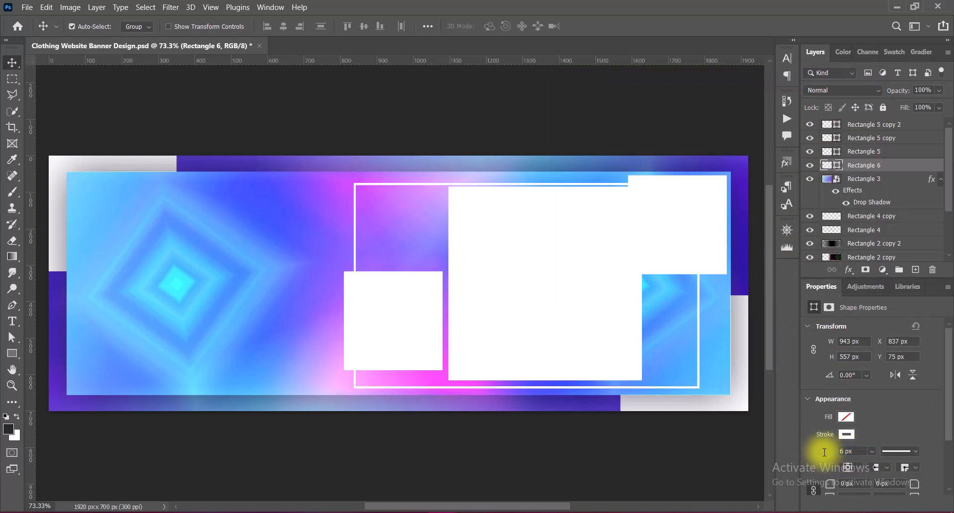
Resize the Rectangle 6 outline frame to about 913 px wide, shift it right, nudge it up 4 px, and save the document.
key(ctrl+t)
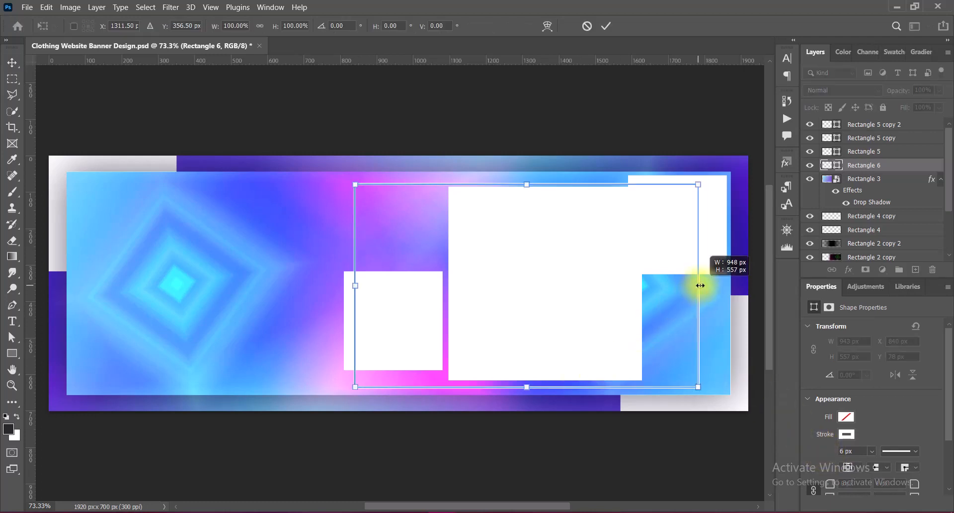
drag(700, 285, 705, 283)
drag(355, 286, 373, 286)
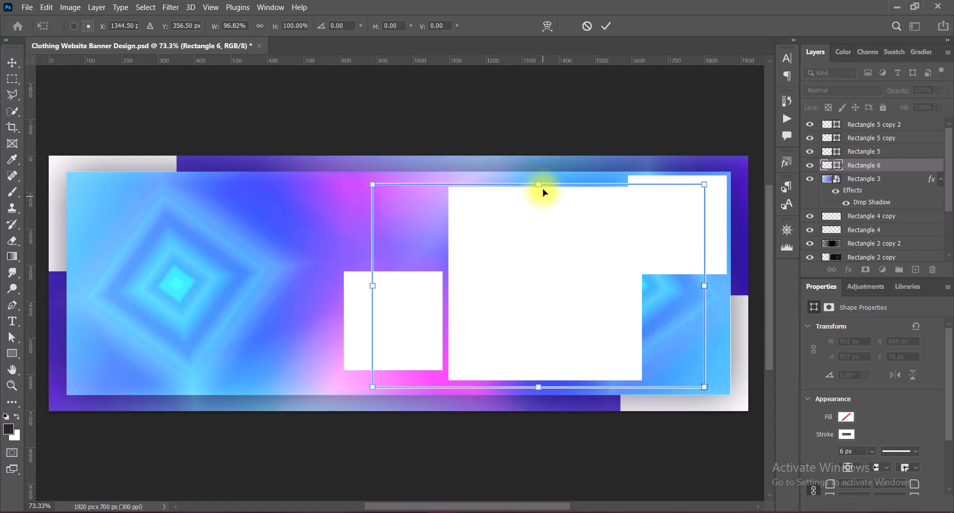
key(Up)
key(Up)
key(Up)
key(Up)
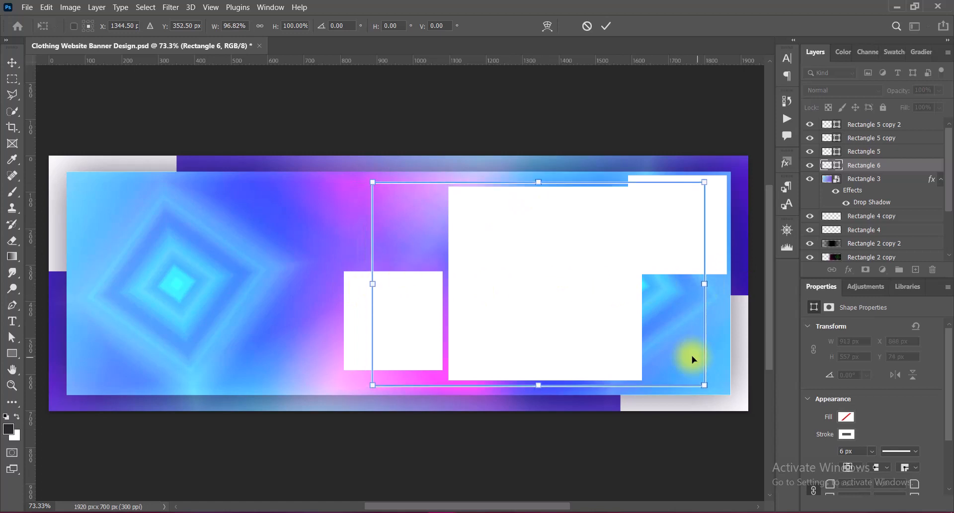
key(Return)
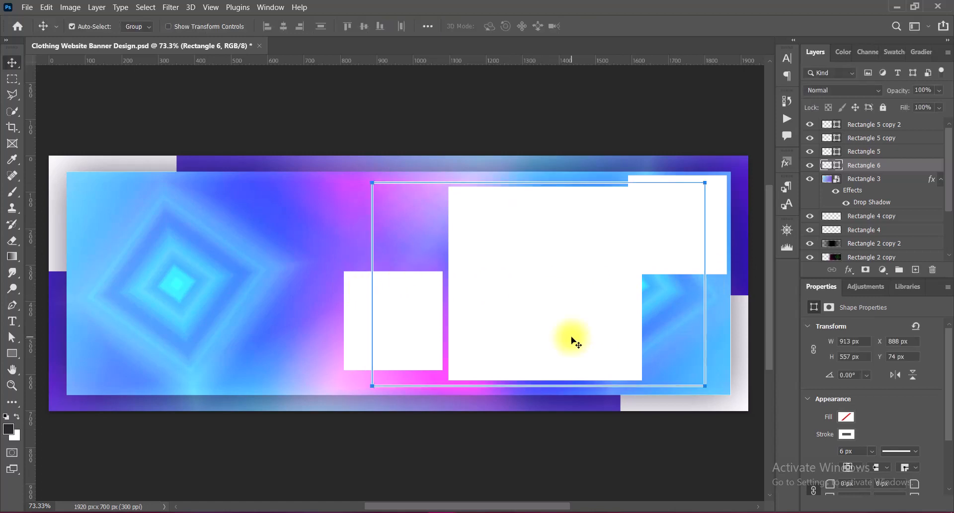
click(755, 363)
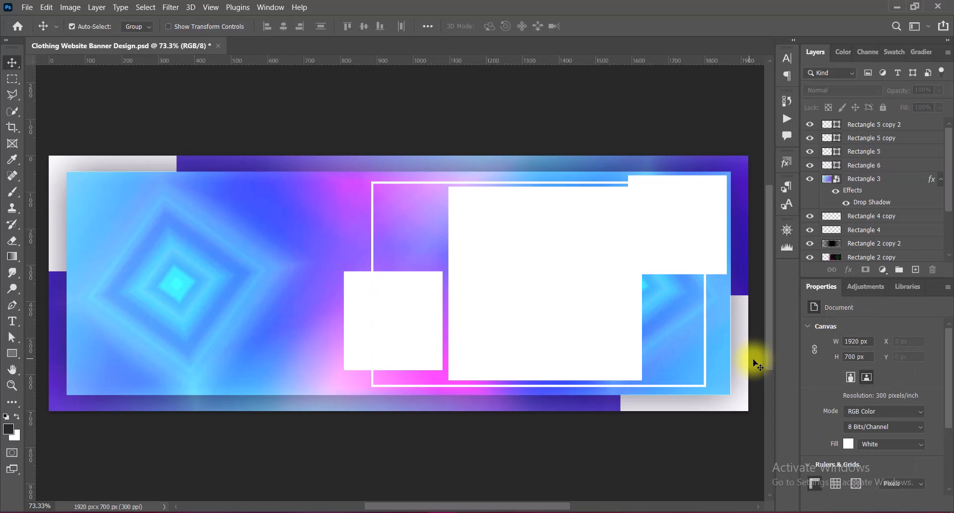
key(ctrl+s)
Duplicate the outline frame over the panel's left part and widen the copy to about 1040 px.
click(437, 183)
drag(436, 185, 218, 194)
key(ctrl+t)
drag(314, 294, 285, 296)
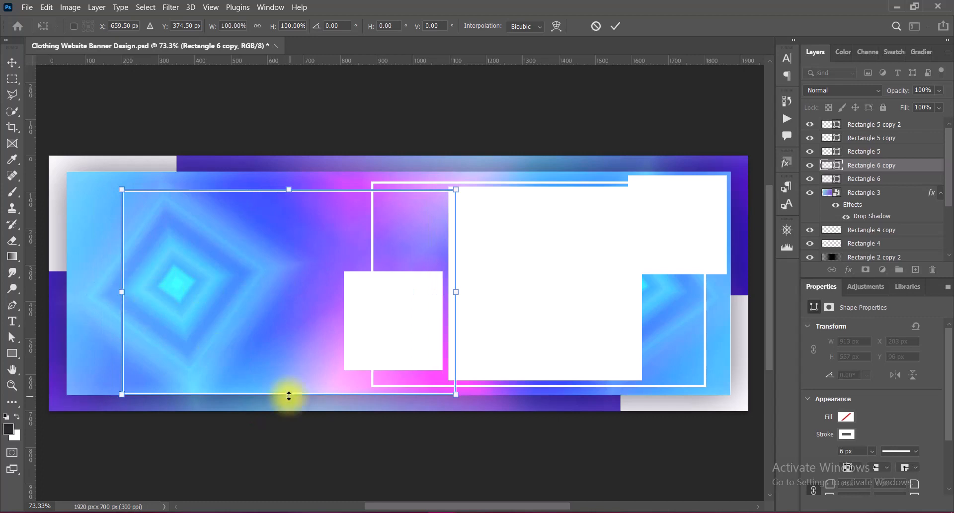
drag(289, 395, 289, 394)
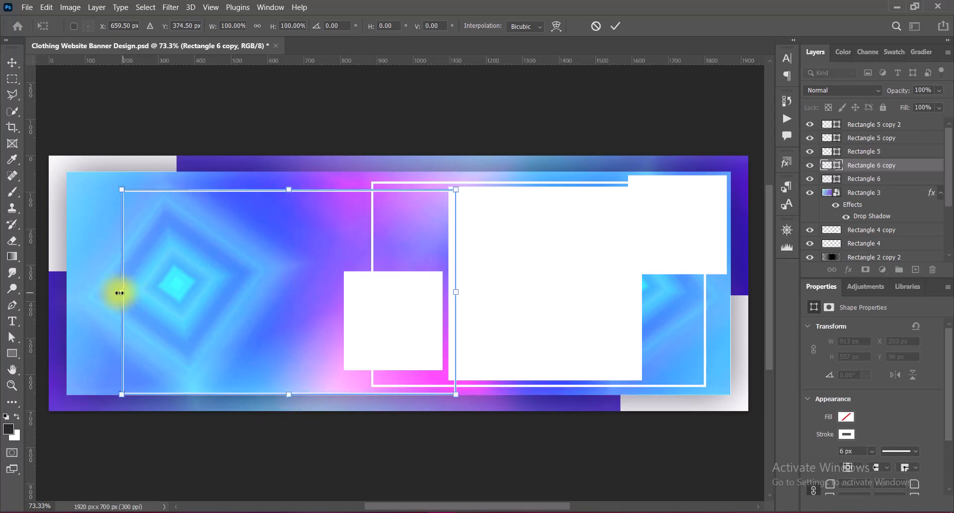
drag(121, 292, 77, 289)
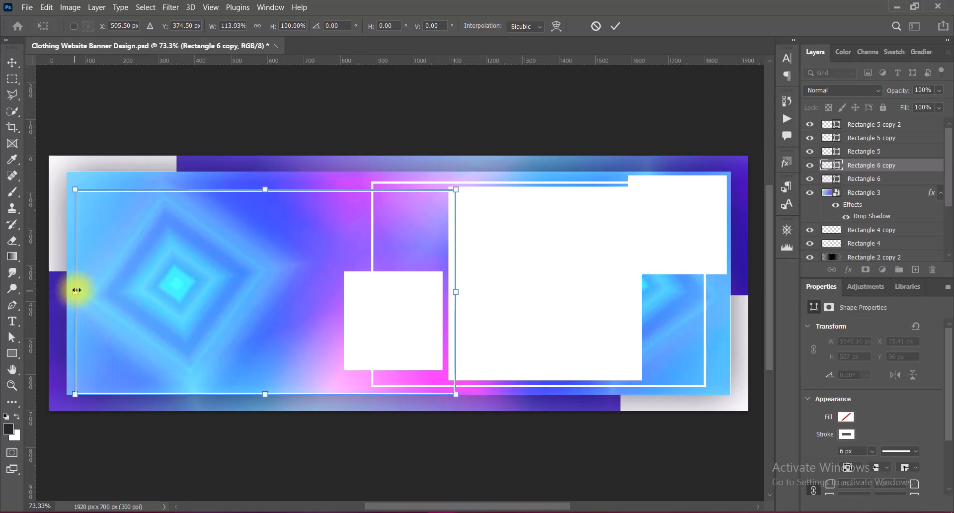
key(Return)
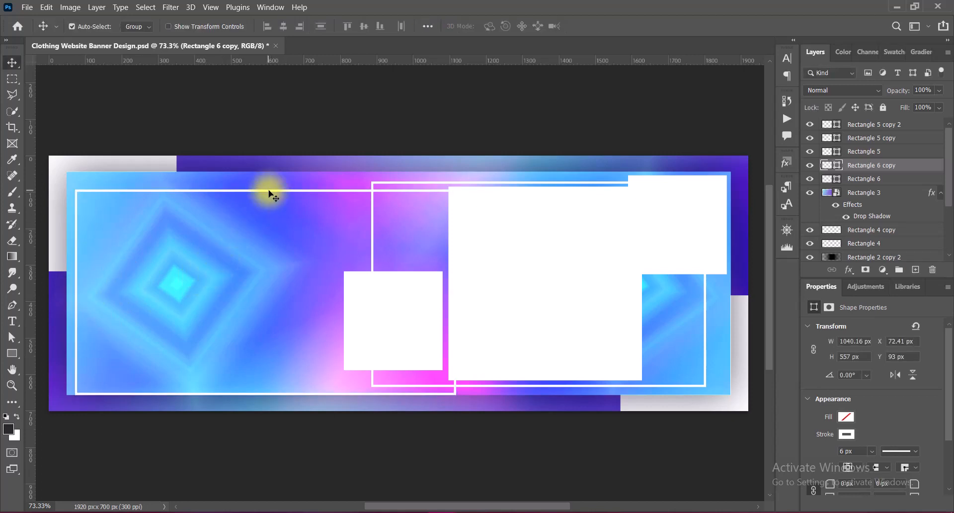
Nudge the copied frame up and left to X 63.41, Y 90 px, and save the document.
key(Up)
key(Up)
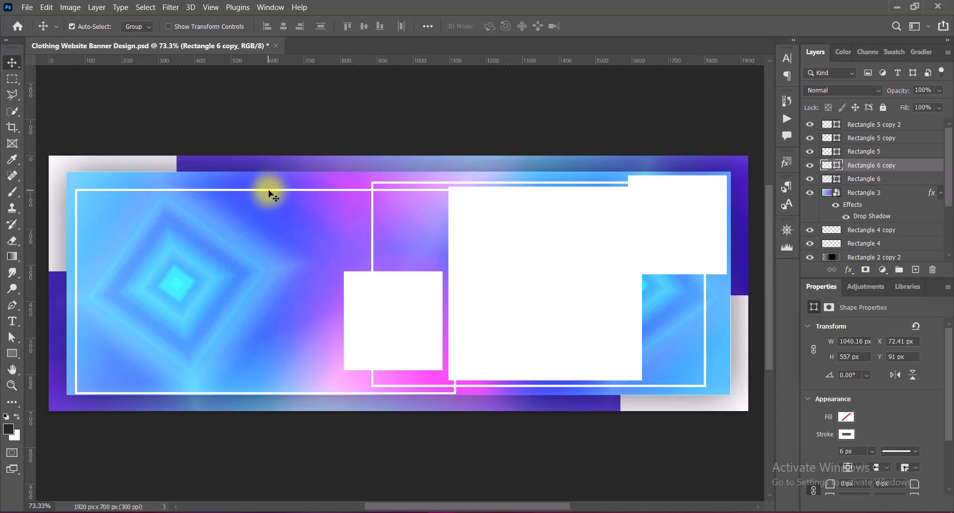
key(Up)
key(Up)
key(Down)
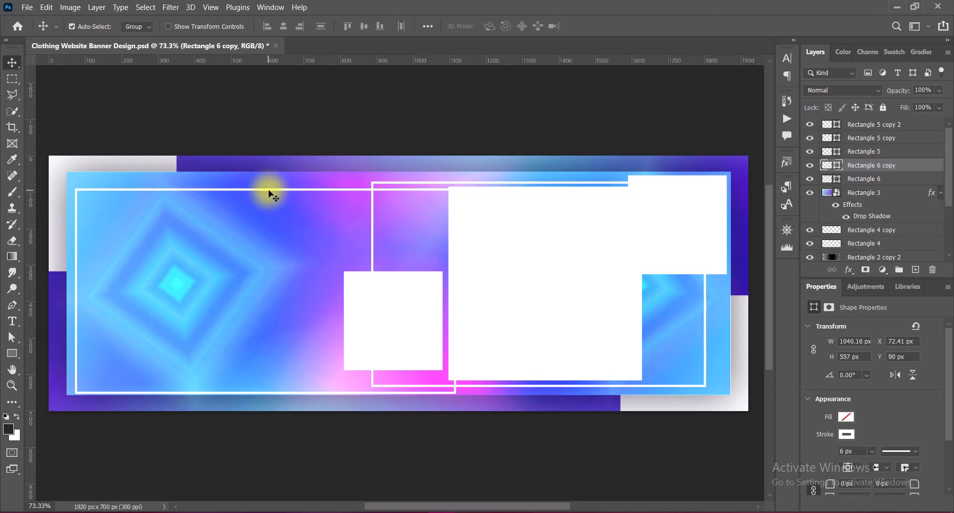
key(Left)
key(Left)
key(Left)
key(Left)
key(Left)
key(Left)
key(Left)
key(Left)
key(Left)
key(Left)
key(Left)
key(Left)
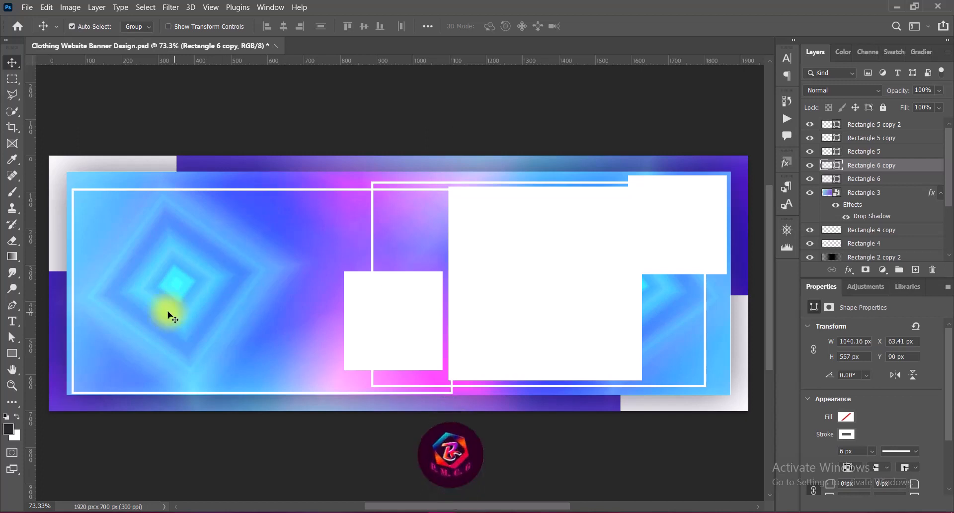
key(ctrl+s)
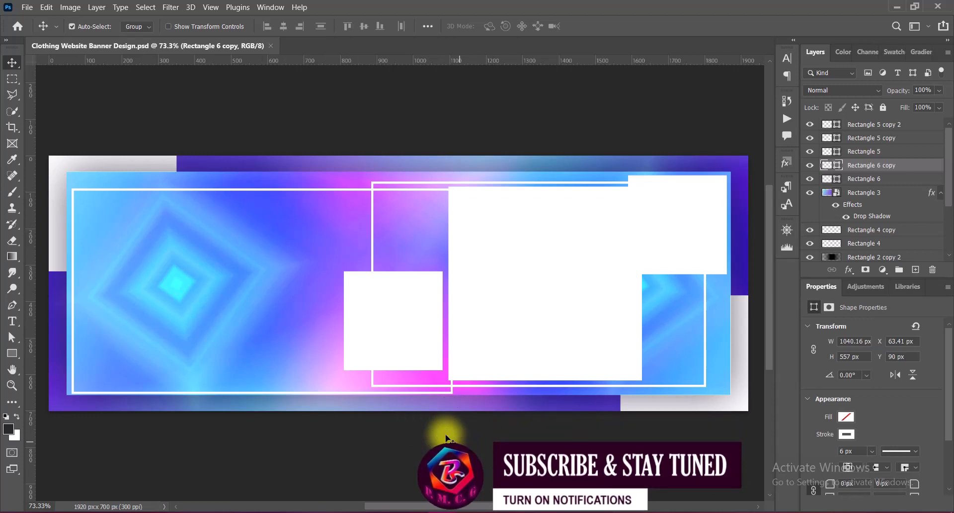
Duplicate the small left square into the panel's lower-right corner and resize the copy to about 218 × 236 px.
drag(407, 337, 694, 341)
key(ctrl+t)
drag(632, 323, 689, 357)
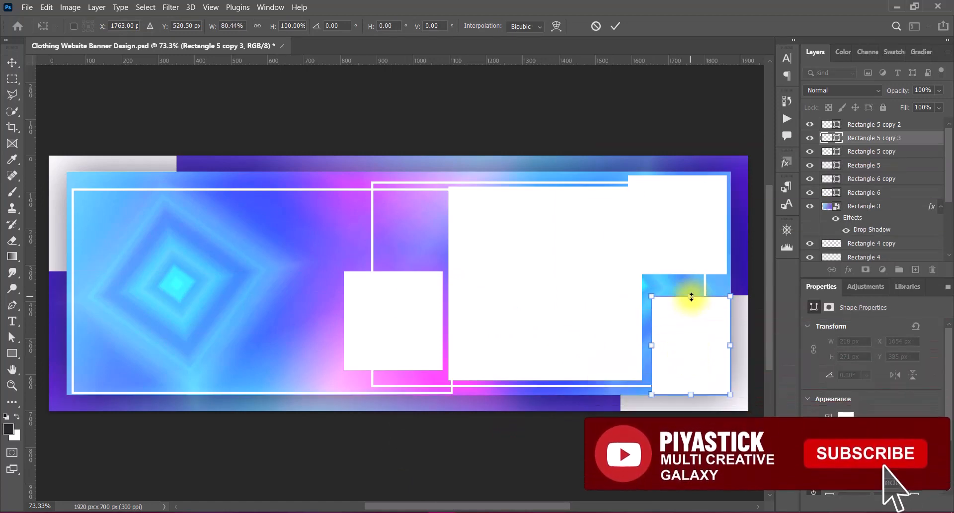
drag(691, 296, 690, 308)
key(Return)
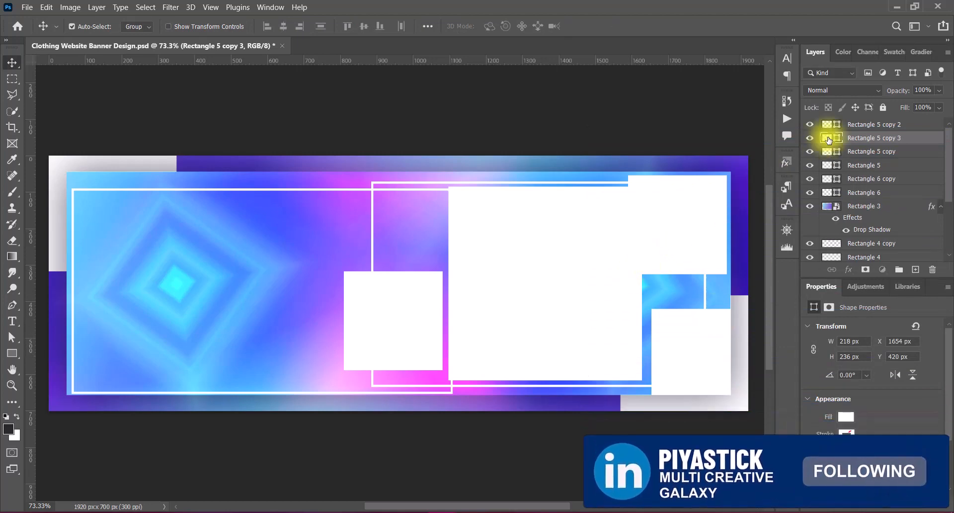
Fill the lower-right corner rectangle with the brown colour #9c6300.
double_click(828, 139)
click(702, 193)
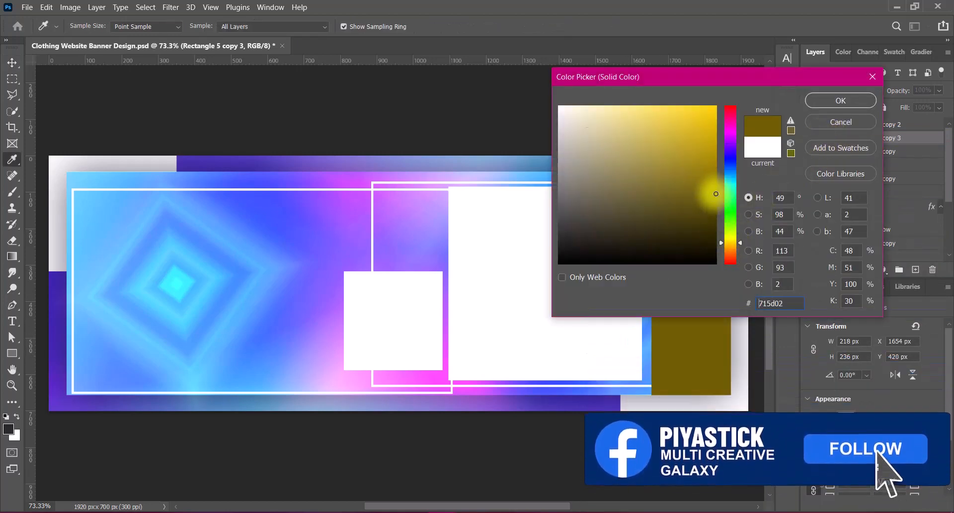
click(711, 135)
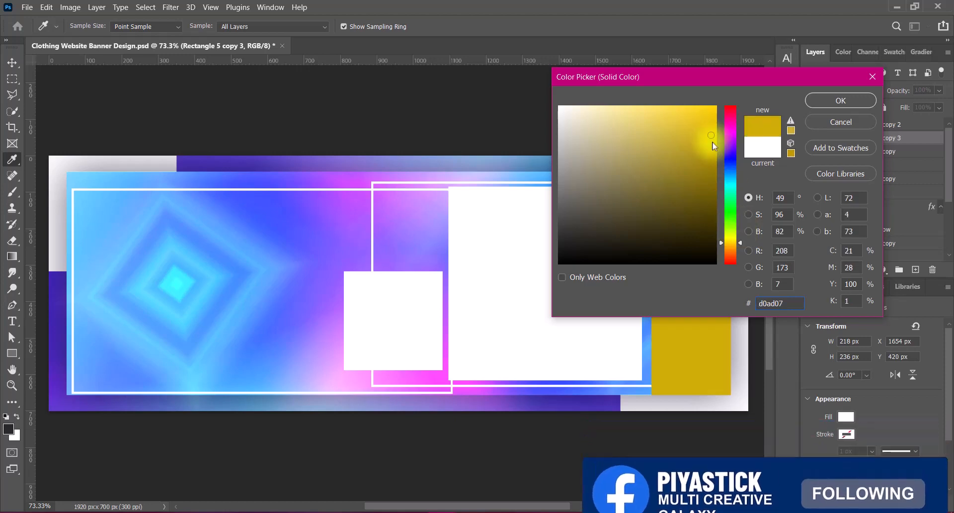
click(729, 245)
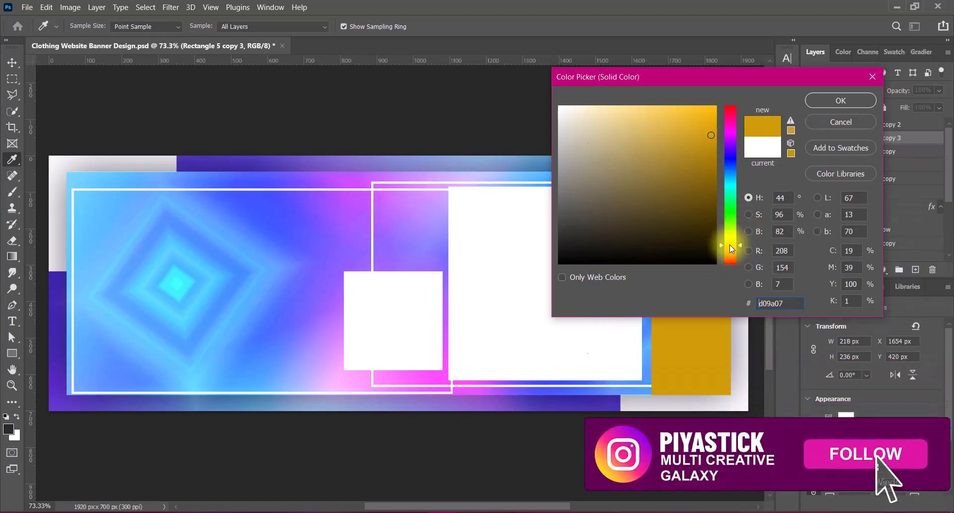
click(730, 246)
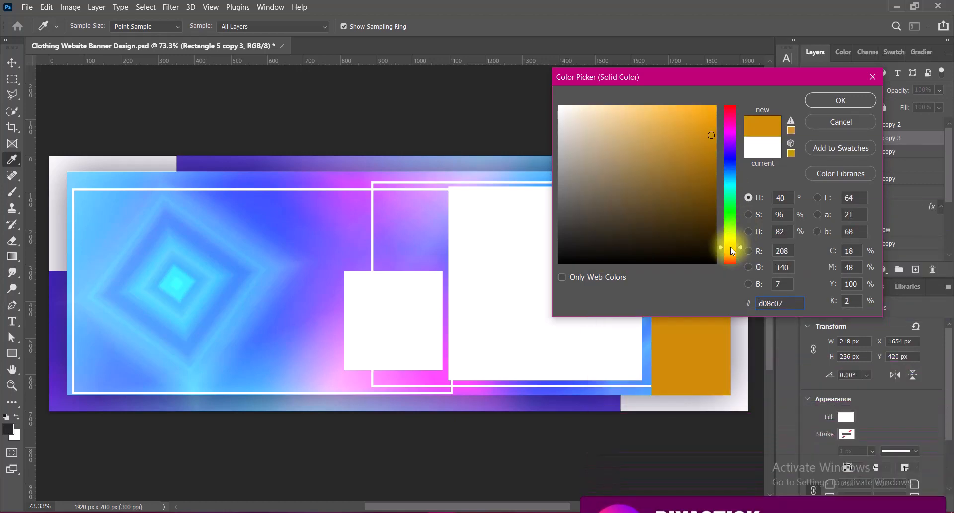
click(730, 249)
click(710, 188)
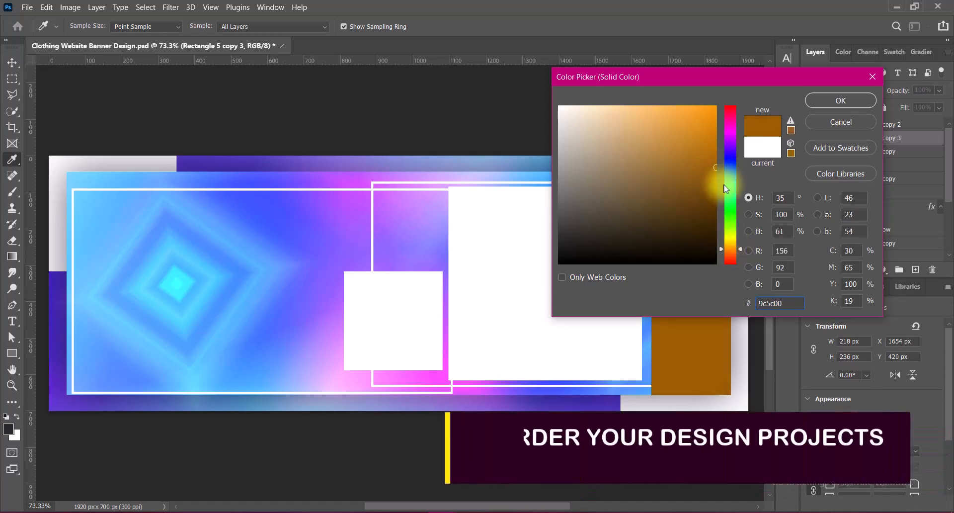
click(715, 168)
click(730, 247)
click(863, 103)
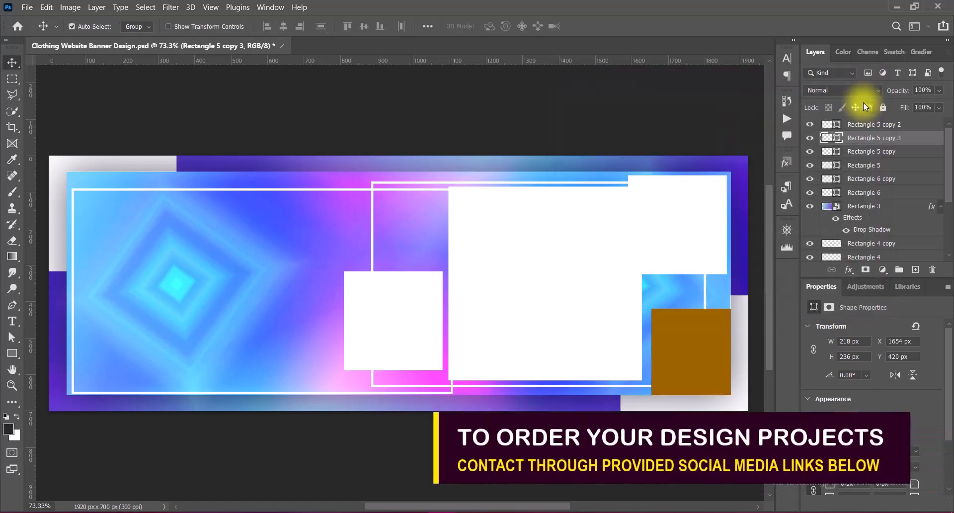
Move the brown rectangle's layer below Rectangle 6 and reduce its height to about 225 px from the top edge.
click(683, 355)
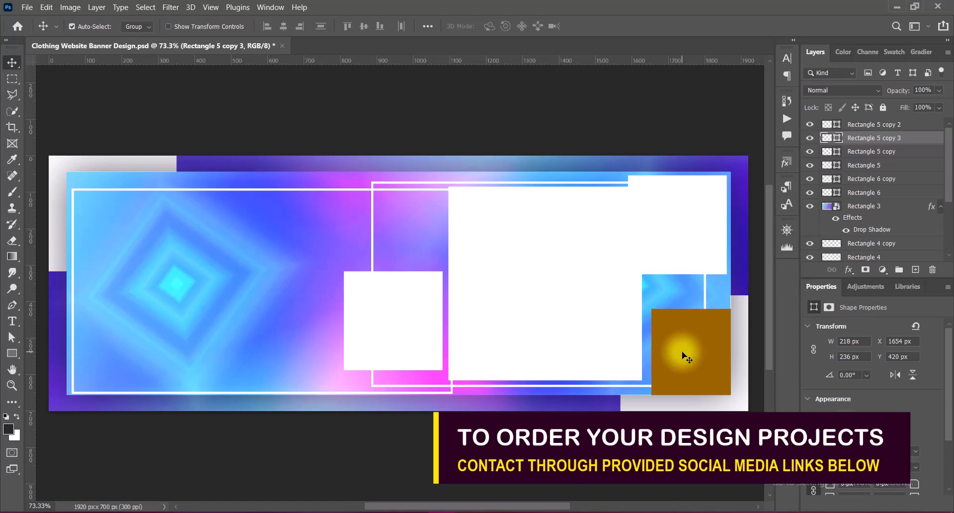
click(705, 291)
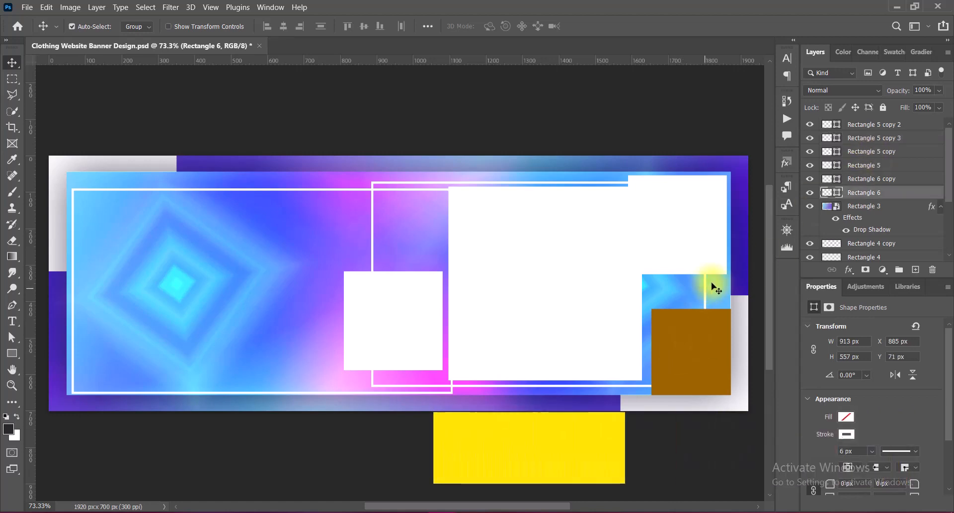
drag(875, 138, 869, 203)
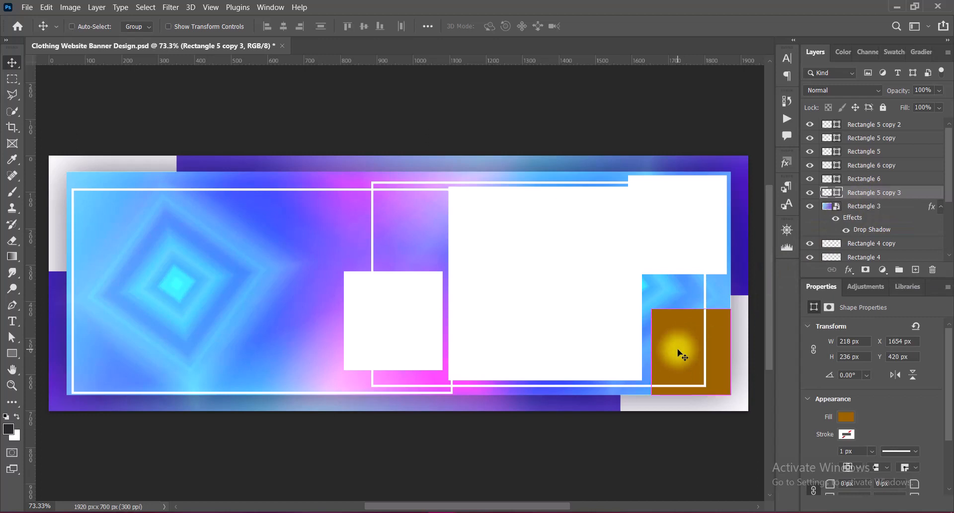
key(ctrl+t)
drag(692, 308, 692, 314)
key(Return)
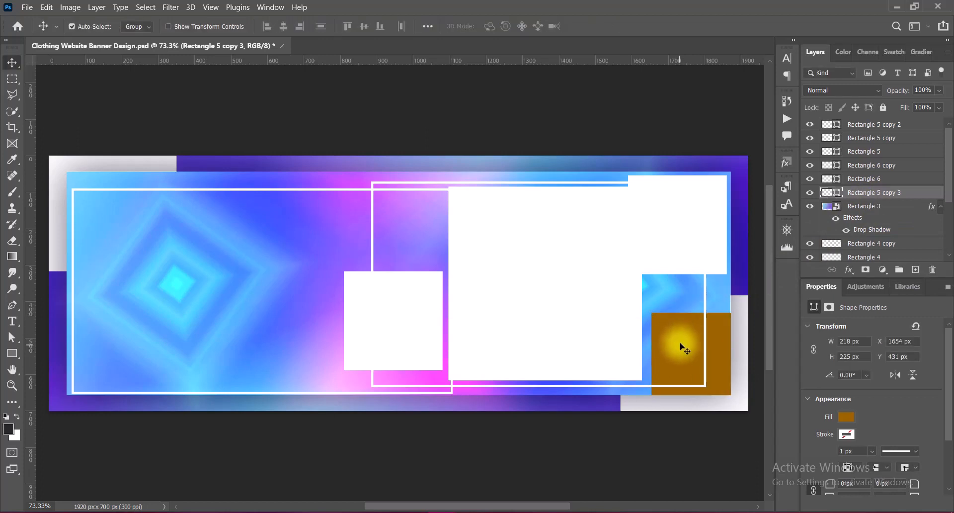
Copy the brown rectangle to the panel's top edge at X 879, Y 44 px and fill the copy with teal #015c70.
drag(681, 346, 407, 210)
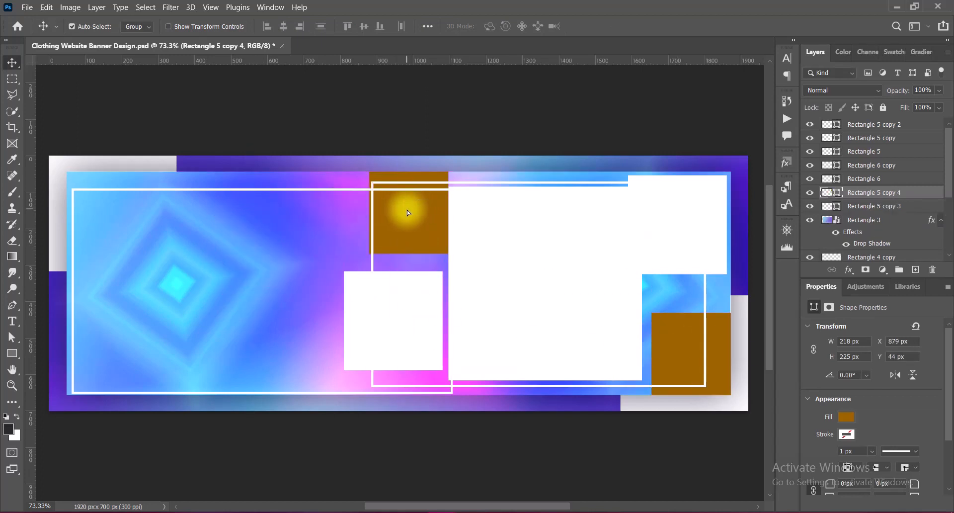
double_click(826, 193)
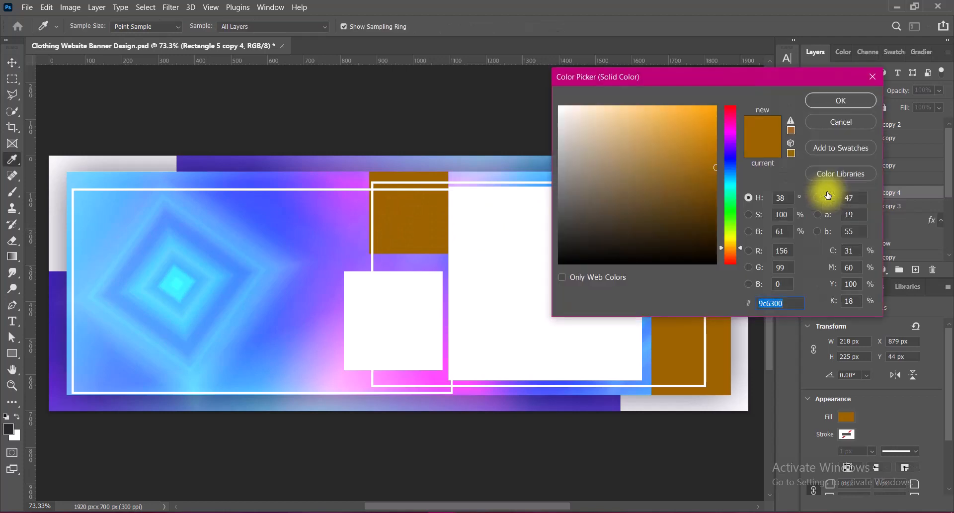
drag(738, 246, 733, 182)
click(715, 194)
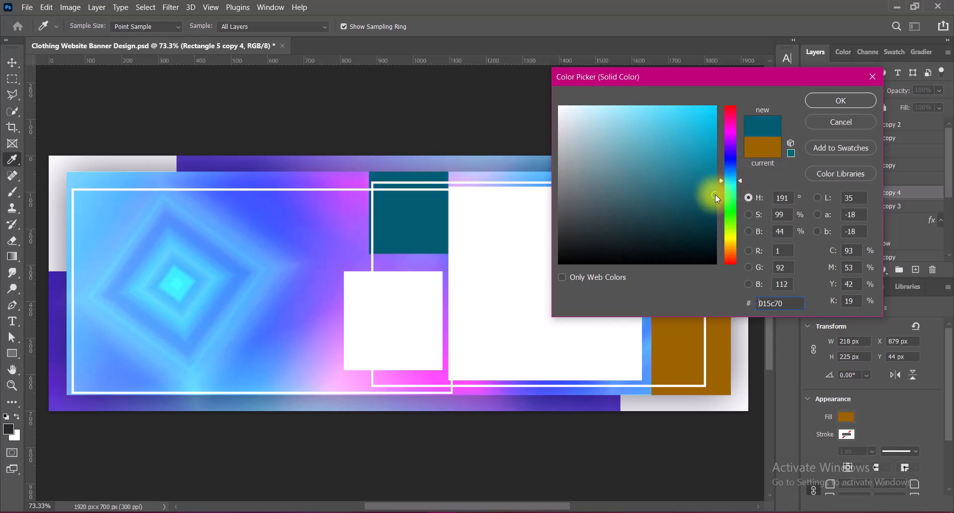
click(839, 105)
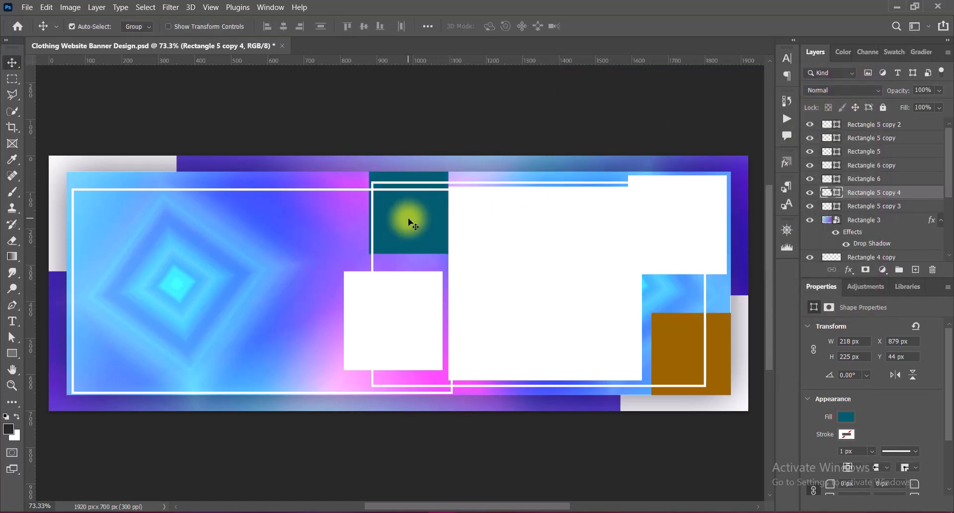
Duplicate the teal rectangle into the panel's upper-left corner and resize the copy to a strip about 410 × 74 px.
drag(413, 224, 189, 255)
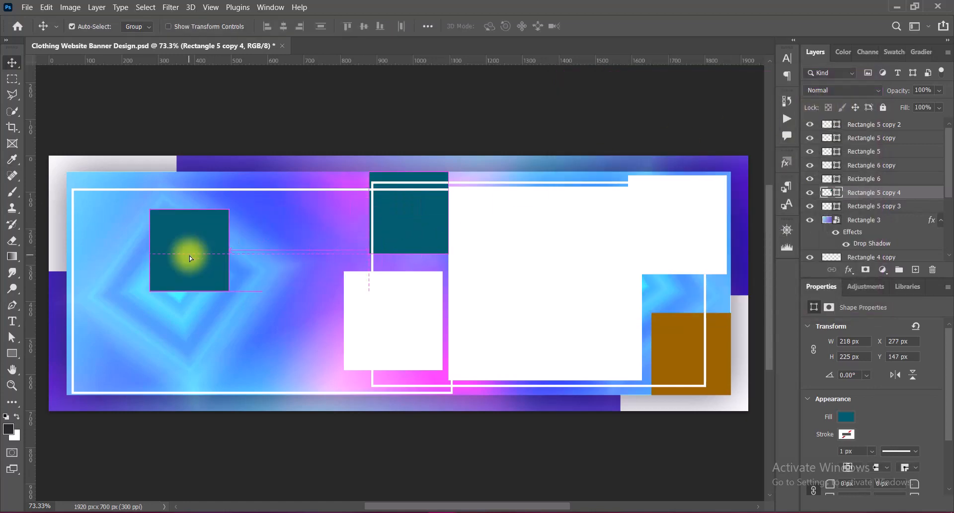
key(ctrl+t)
drag(189, 292, 215, 183)
key(Return)
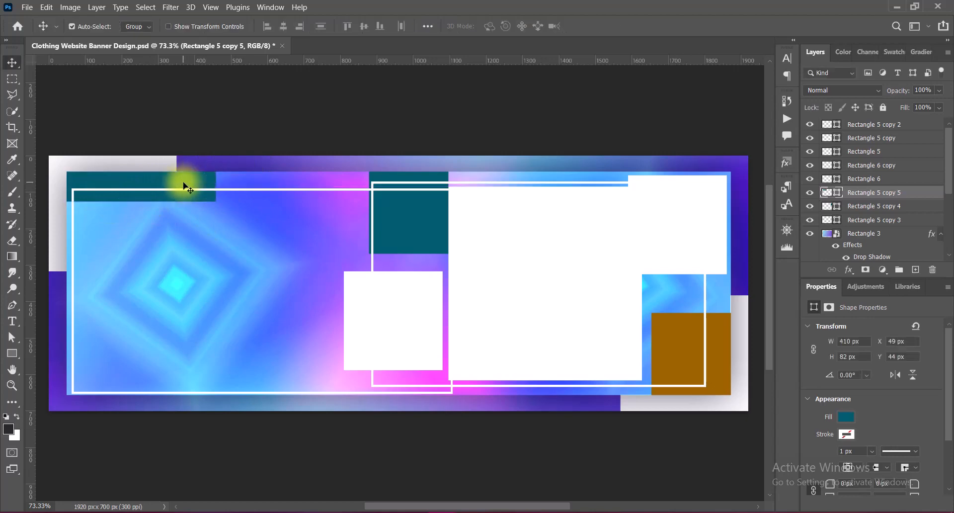
key(ctrl+t)
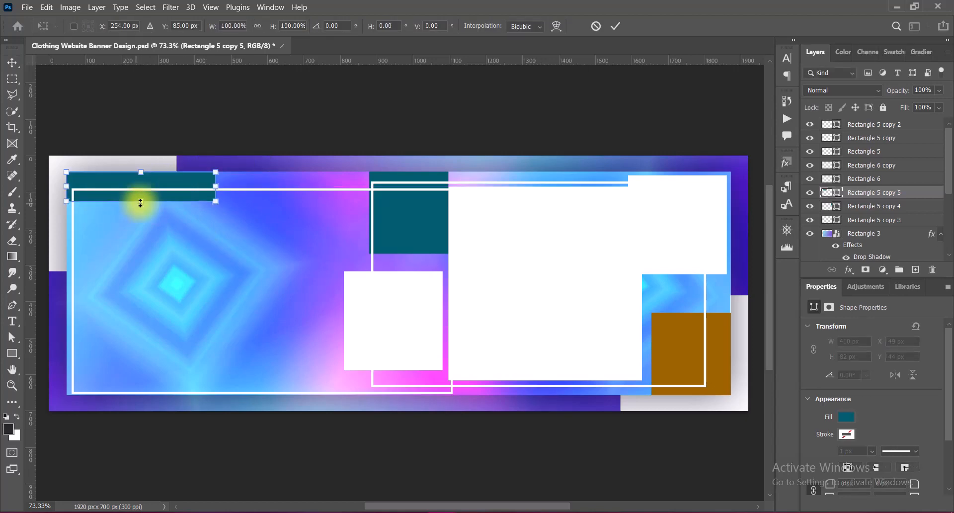
drag(138, 202, 139, 198)
key(Return)
Fill the upper-left strip with a muted tan colour and copy it to the panel's lower edge at X 536, Y 582 px.
double_click(827, 192)
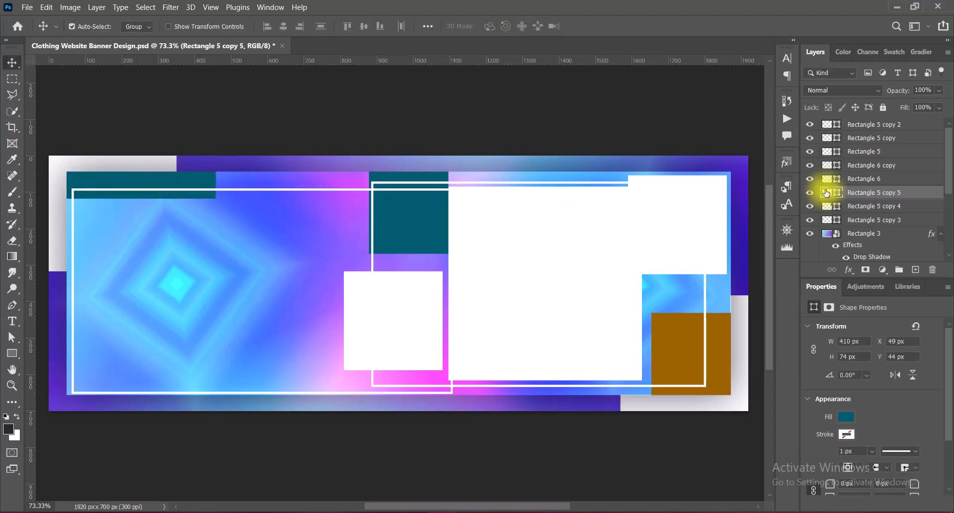
click(729, 241)
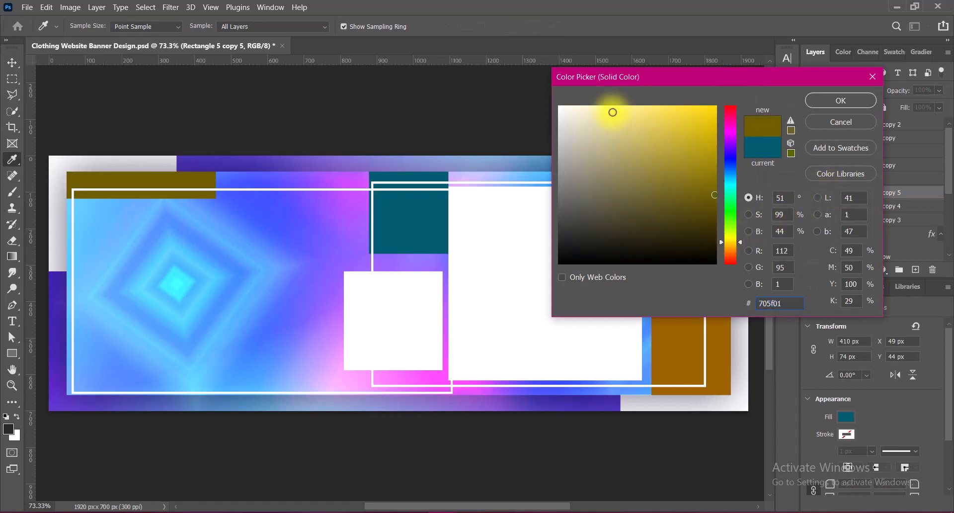
drag(611, 111, 620, 155)
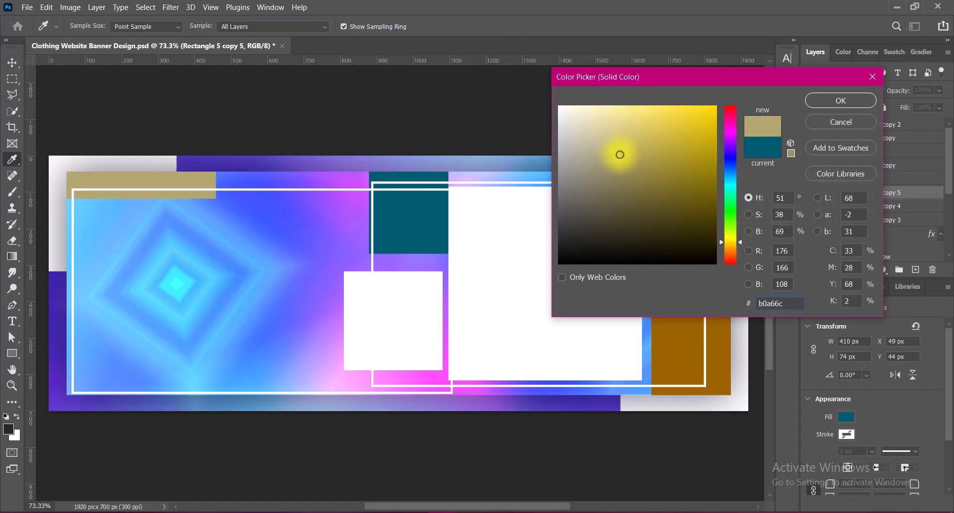
click(729, 245)
click(861, 107)
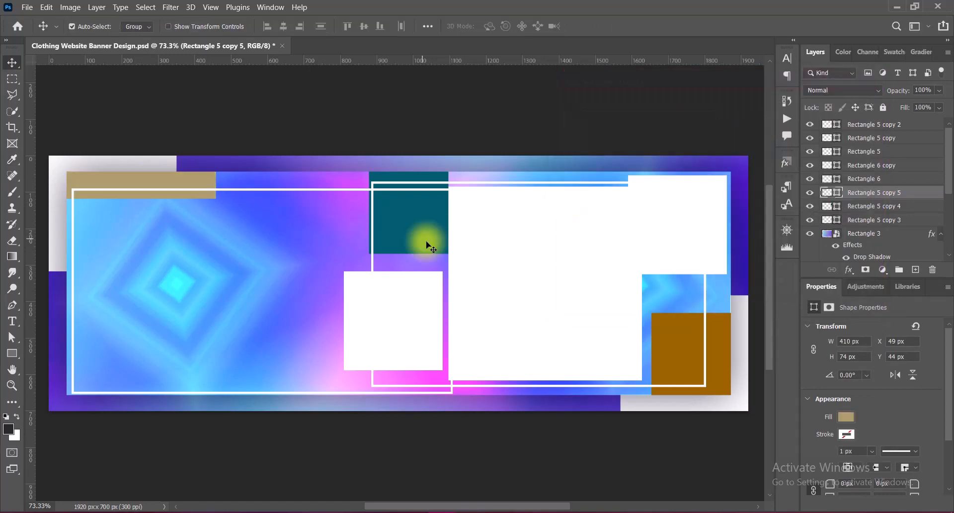
alt+drag(154, 185, 332, 378)
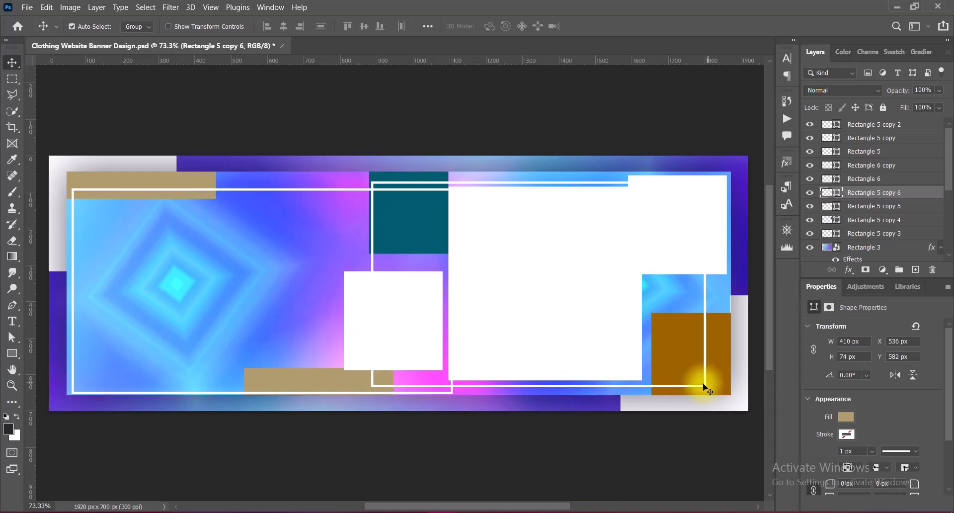
click(551, 138)
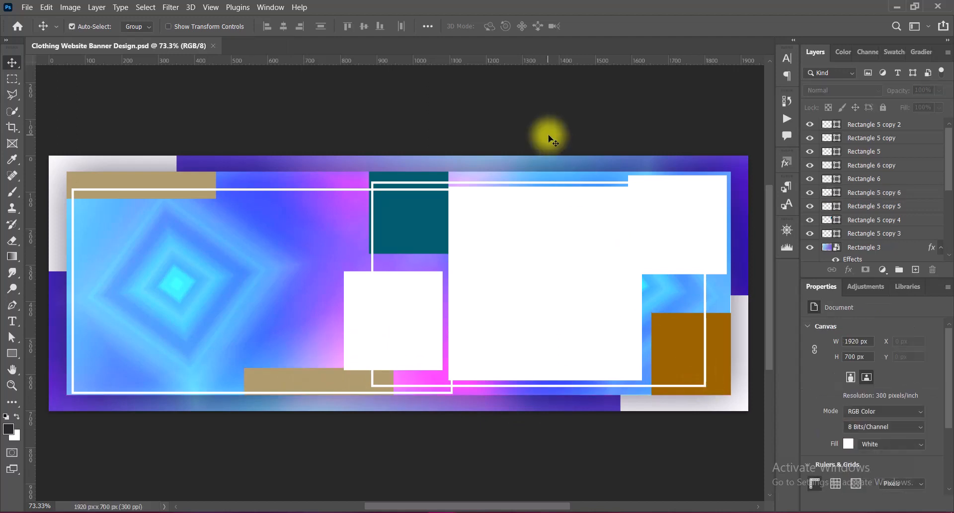
Enlarge the white square left of the big one to about 289 px per side and move it down to Y 311 px.
click(389, 304)
key(ctrl+t)
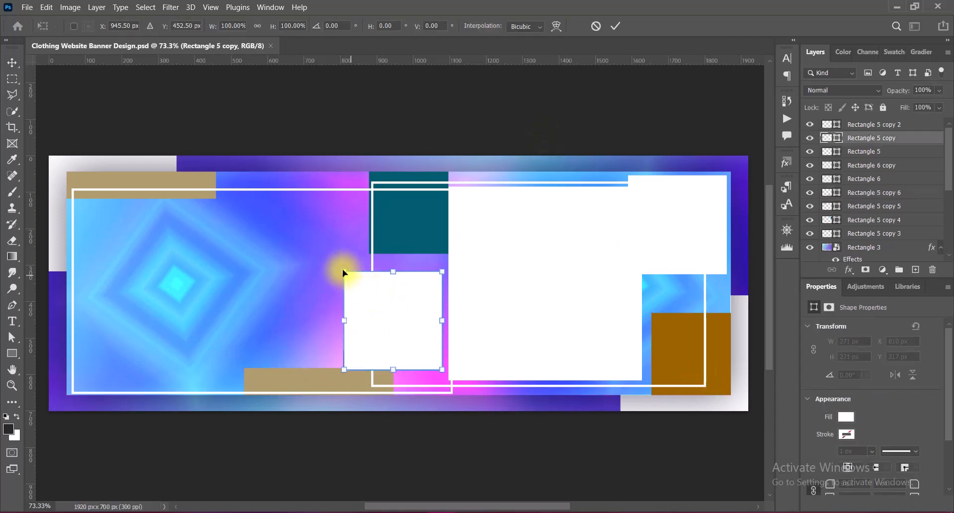
drag(343, 270, 336, 263)
key(Return)
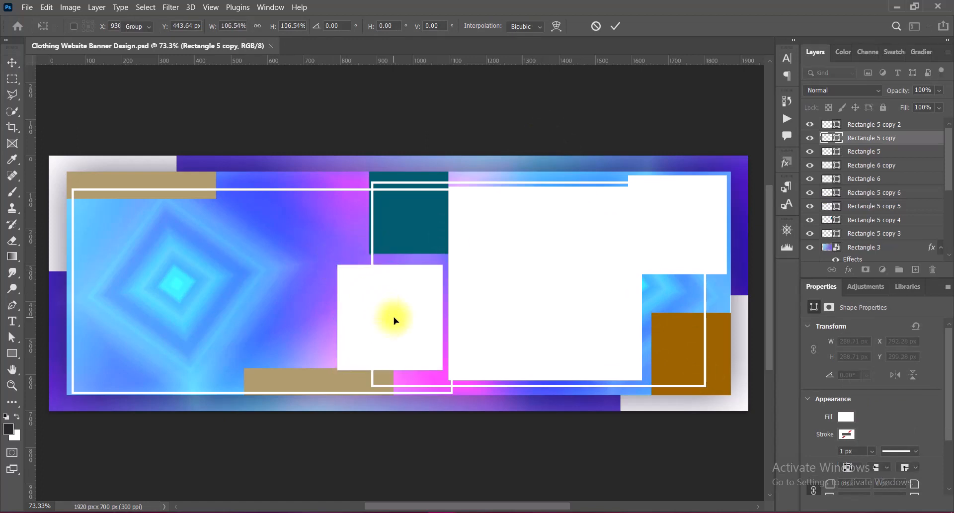
key(Down)
key(Down)
key(Down)
key(Down)
key(Down)
key(Down)
key(Down)
key(Down)
key(Down)
key(Down)
key(Down)
key(Down)
key(Down)
key(Down)
key(Down)
key(Down)
key(Down)
key(Down)
key(Down)
key(Down)
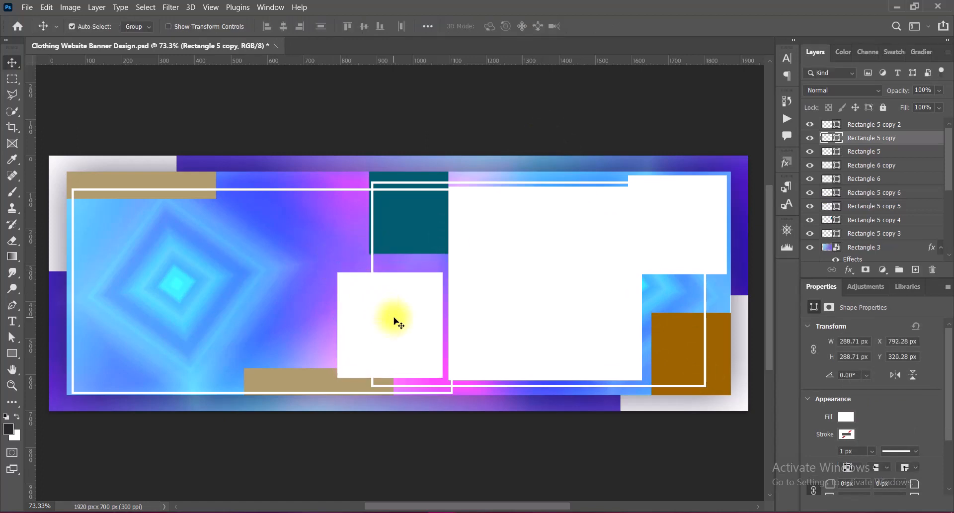
key(ctrl+s)
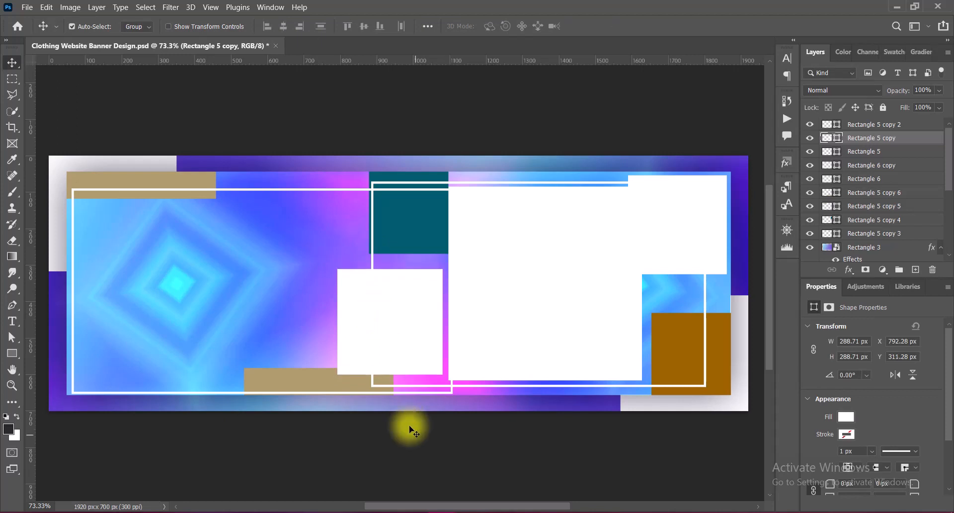
Enlarge the upper-right white square from its lower-left corner to about 279 px per side, and save the document.
click(673, 228)
key(ctrl+t)
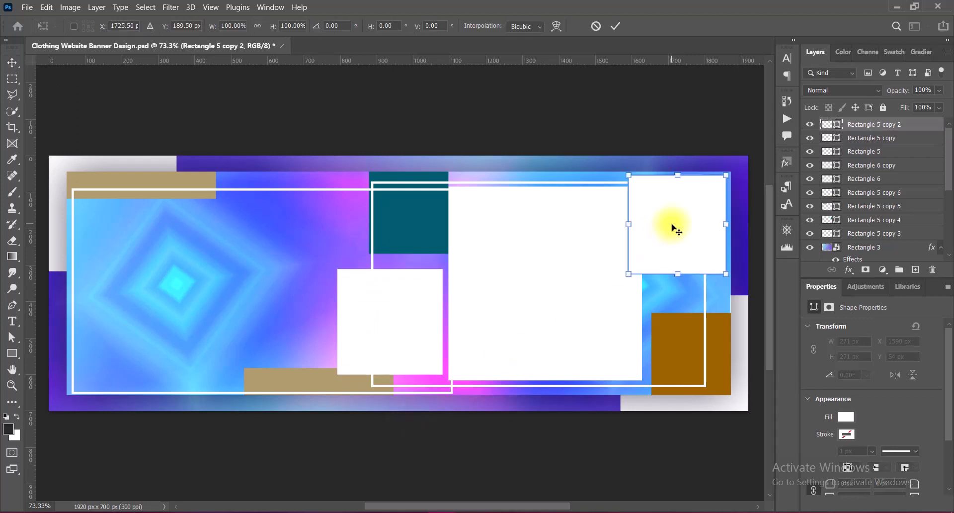
drag(627, 274, 625, 276)
double_click(683, 229)
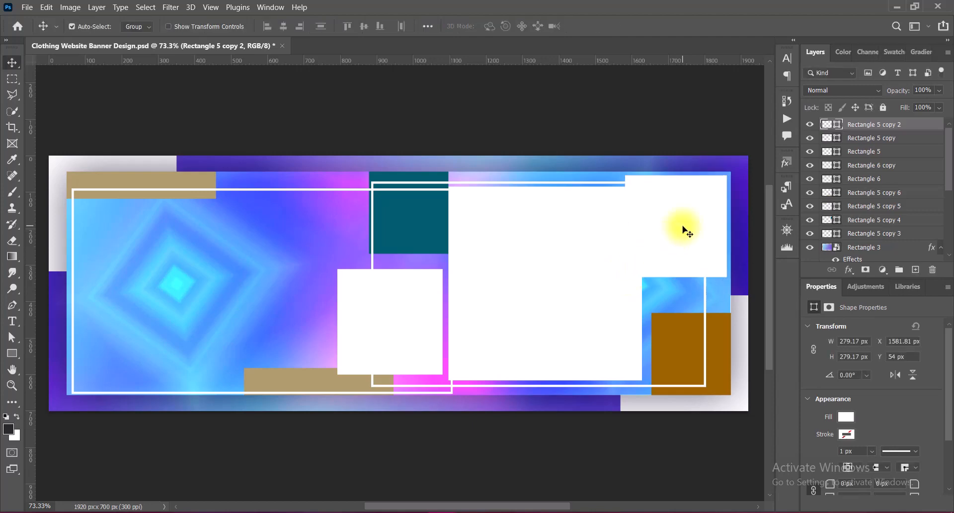
key(ctrl+s)
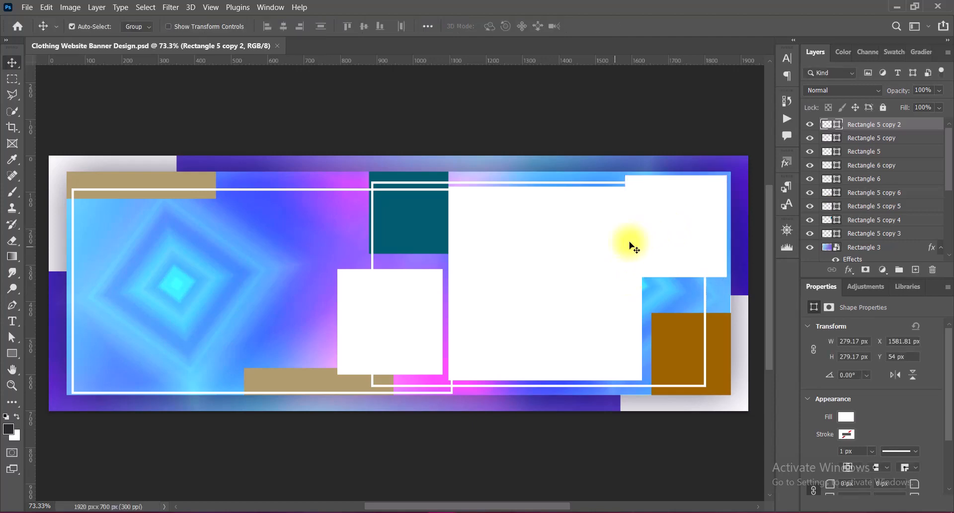
Paste the photo of the laughing woman, place its layer directly above Rectangle 5, and clip it to that square.
key(ctrl+v)
click(616, 276)
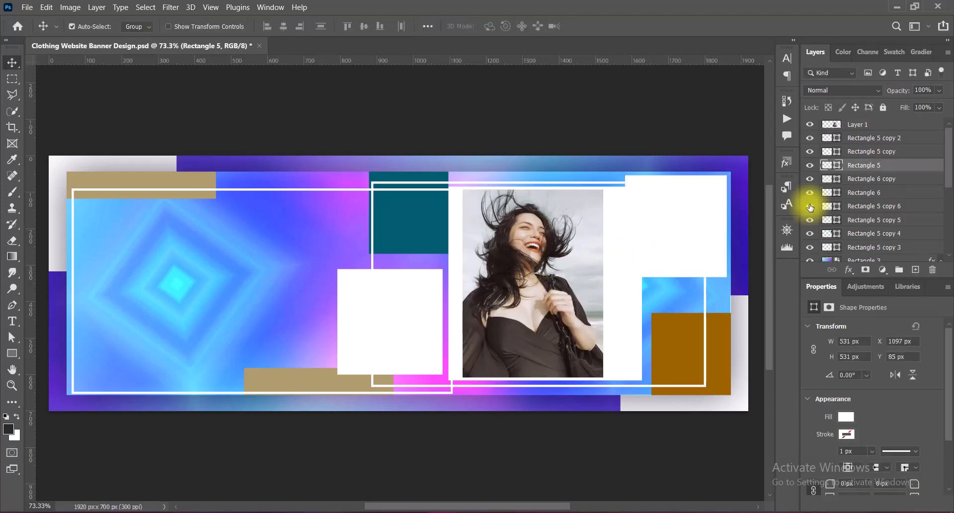
drag(852, 124, 846, 151)
right_click(846, 151)
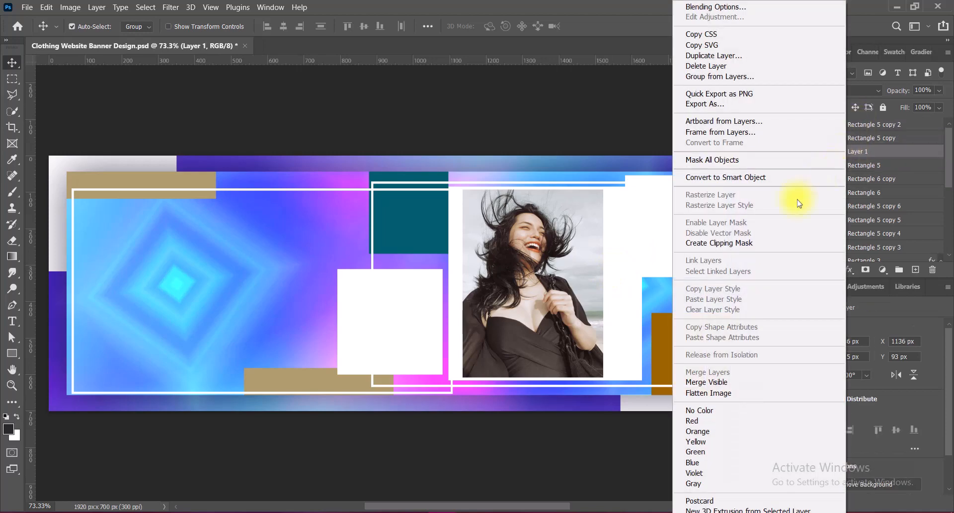
click(761, 243)
Scale the laughing woman's photo to about 405 × 540 px and position it at about X 1122, Y 81 px.
key(ctrl+t)
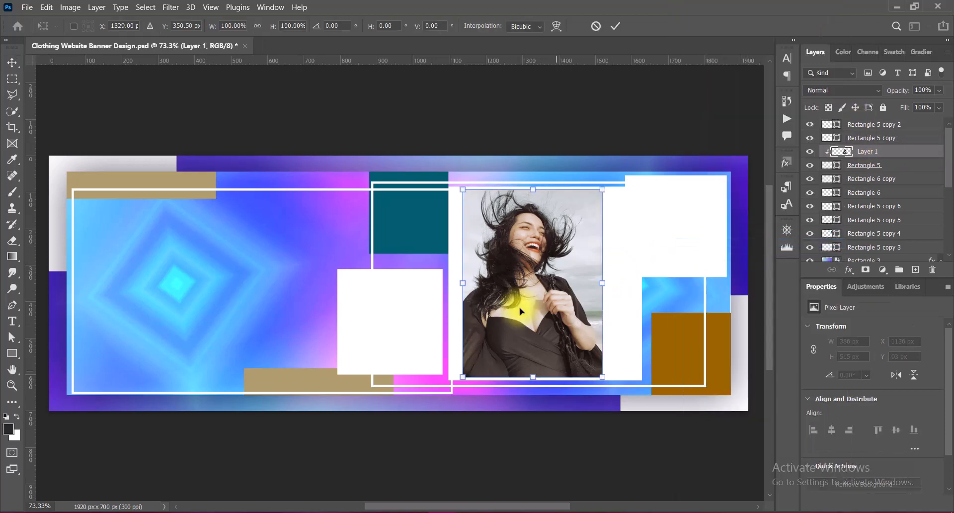
drag(532, 377, 532, 380)
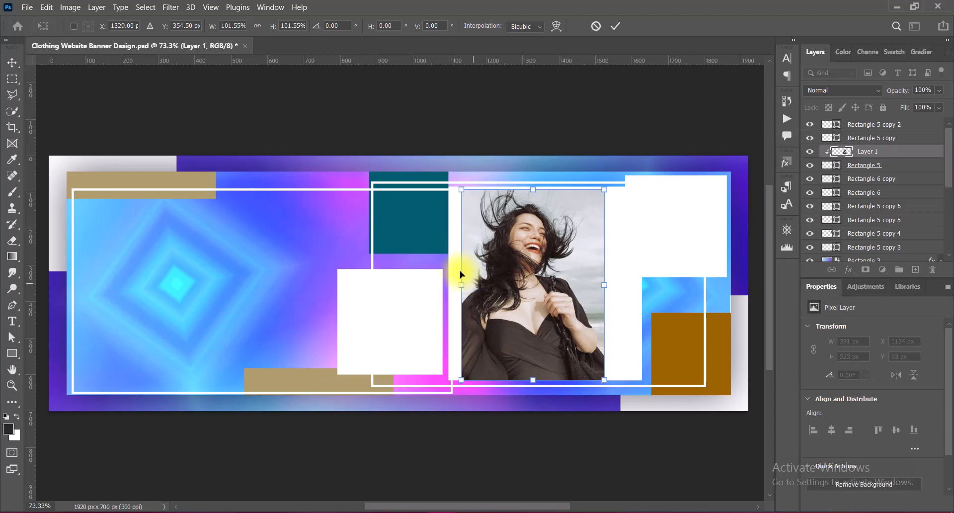
mouse_move(461, 287)
mouse_down()
mouse_move(450, 287)
mouse_move(458, 287)
mouse_up()
drag(532, 187, 532, 182)
key(Return)
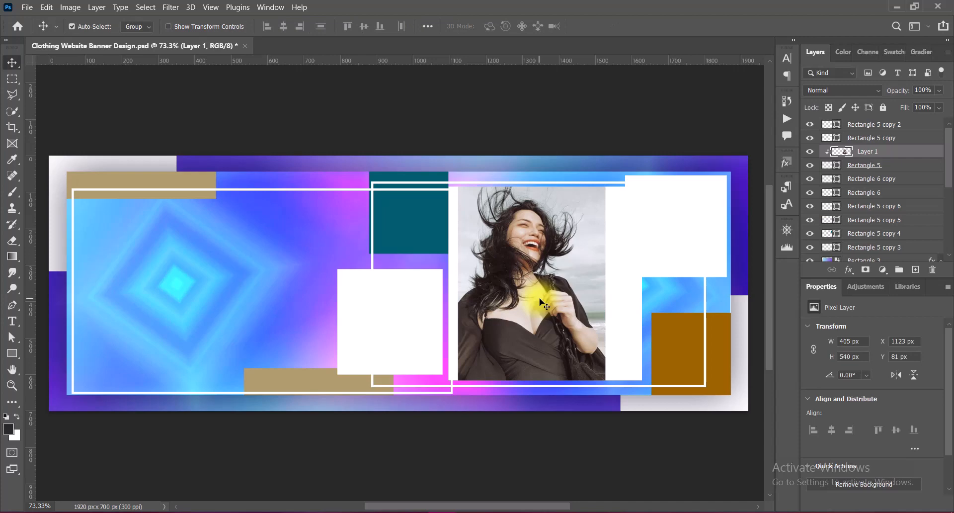
key(Left)
key(Left)
key(Left)
key(Left)
key(Left)
key(Left)
key(Left)
key(Left)
key(Left)
key(Left)
key(Left)
key(Left)
key(Left)
key(Left)
key(Left)
key(Left)
key(Left)
key(Left)
key(Right)
key(Right)
key(Right)
key(Right)
key(Right)
key(Right)
key(Right)
key(Right)
key(Right)
key(Right)
key(Right)
key(Right)
key(Right)
key(Right)
key(Right)
key(Right)
key(Right)
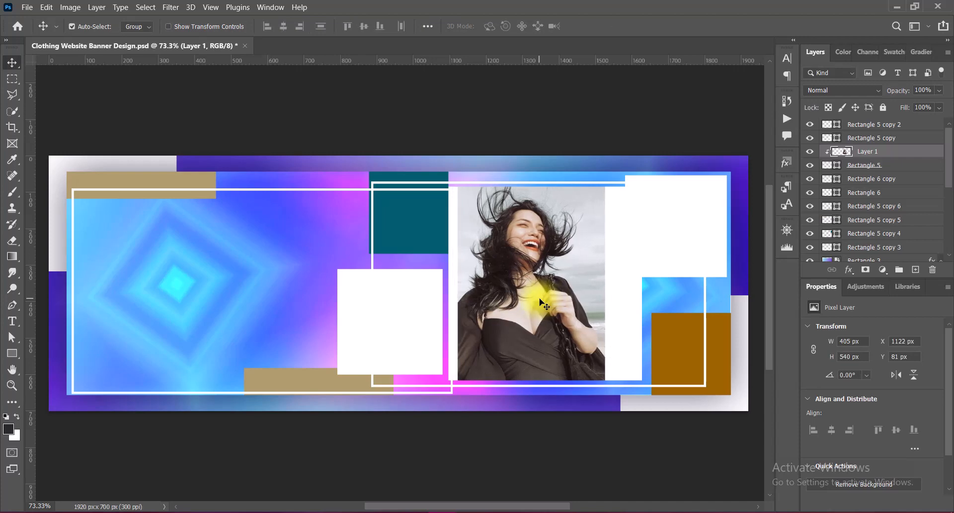
Raise the vibrance of the laughing woman's photo with a Vibrance adjustment.
click(70, 7)
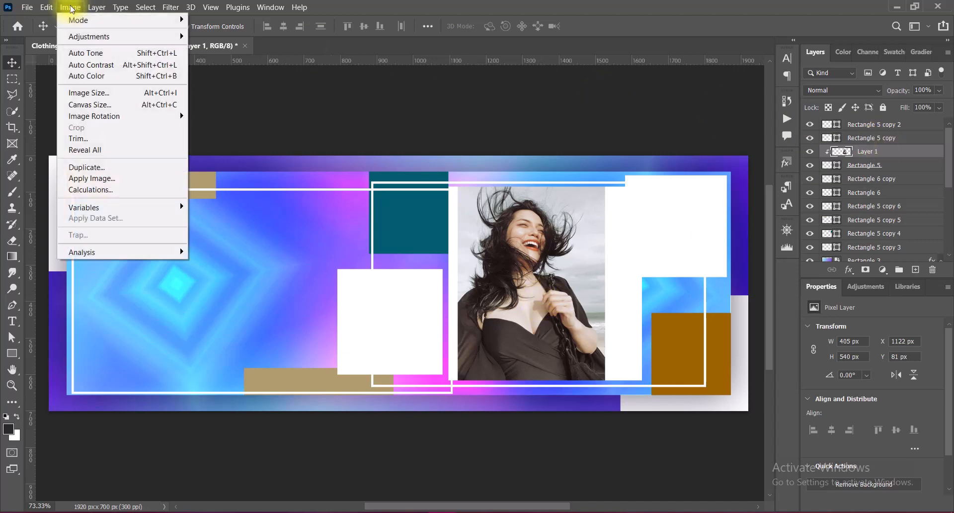
mouse_move(98, 39)
click(236, 88)
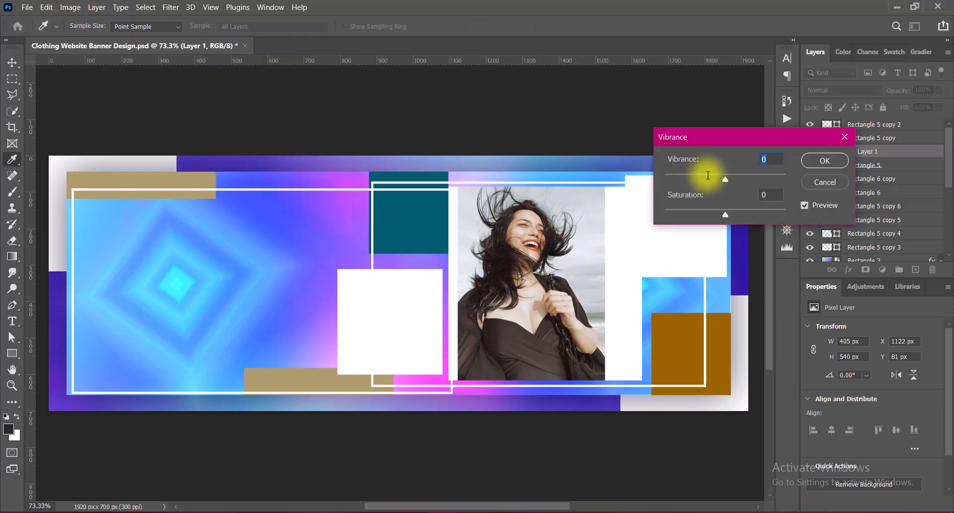
drag(727, 178, 854, 178)
click(825, 161)
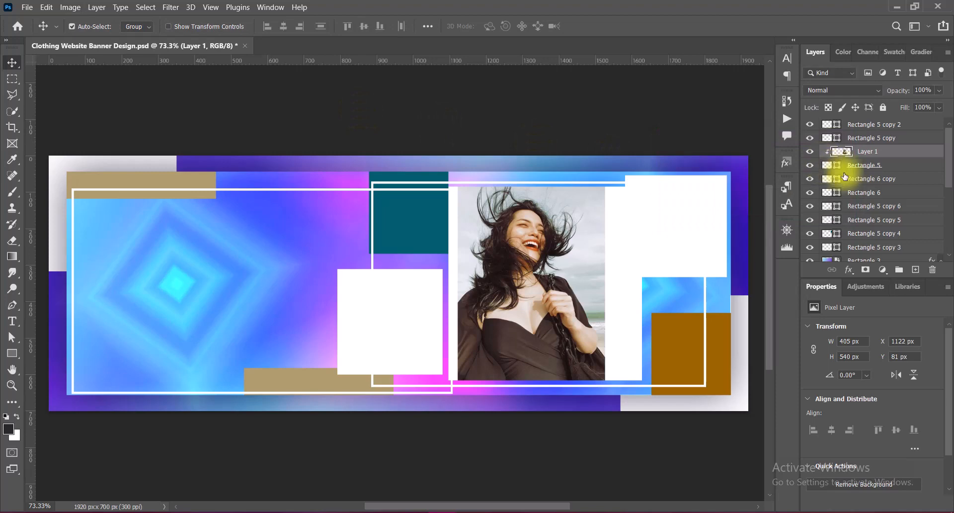
Apply a Hue/Saturation preset to the laughing woman's photo.
click(70, 7)
mouse_move(136, 37)
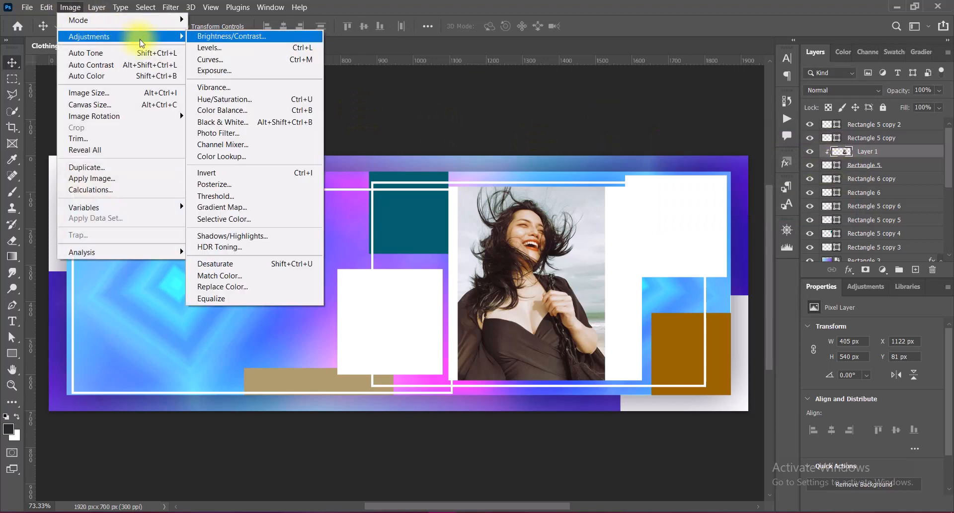
click(236, 98)
click(756, 115)
click(729, 173)
click(888, 118)
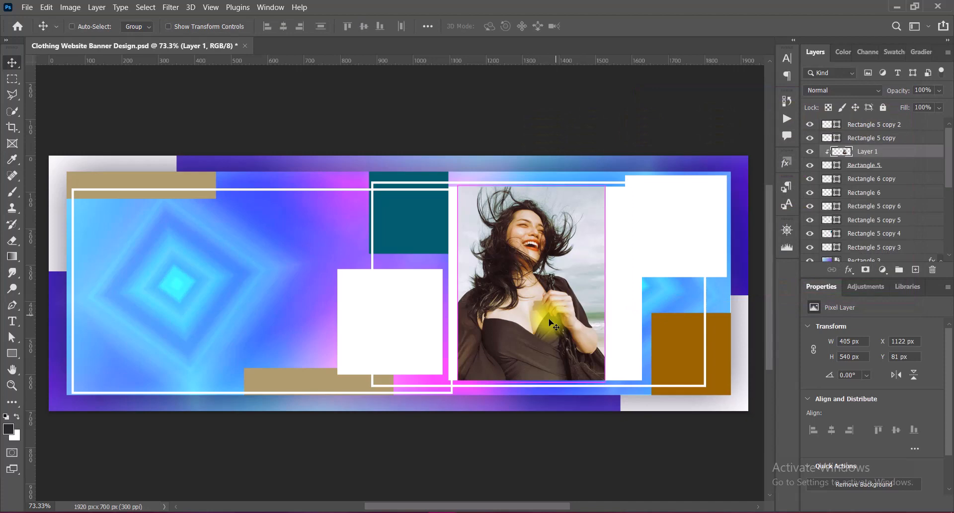
Enlarge the laughing woman's photo to about 105%, roughly 425 × 567 px, keeping its lower edge at the big square's base.
key(ctrl+t)
drag(530, 187, 532, 173)
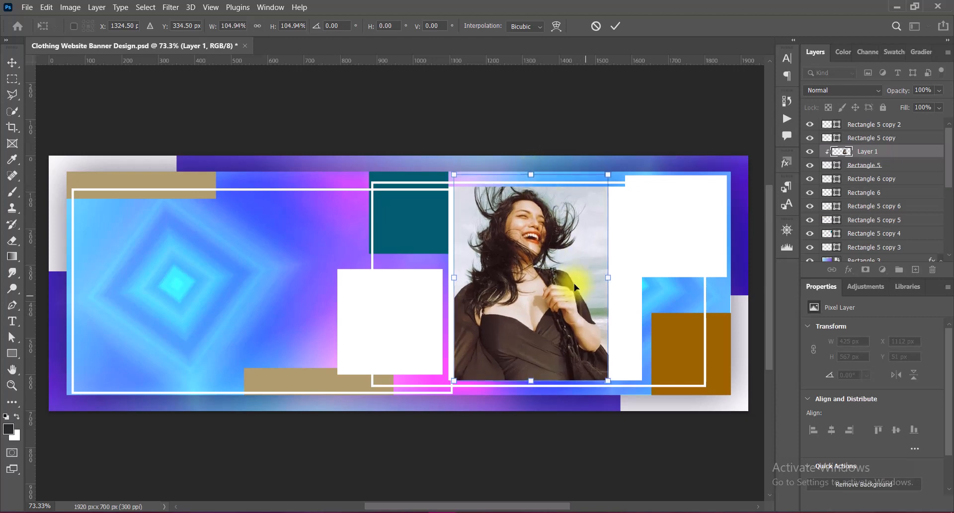
key(Up)
key(Up)
key(Return)
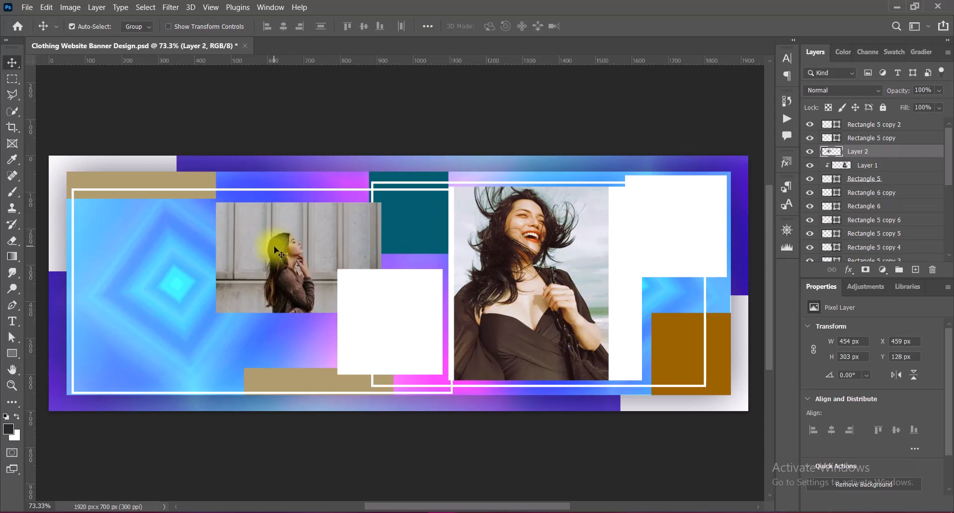
Paste the photo of the woman in profile, place its layer above Rectangle 5 copy, and clip it to that square.
drag(276, 248, 299, 270)
click(371, 315)
click(325, 303)
drag(858, 151, 859, 133)
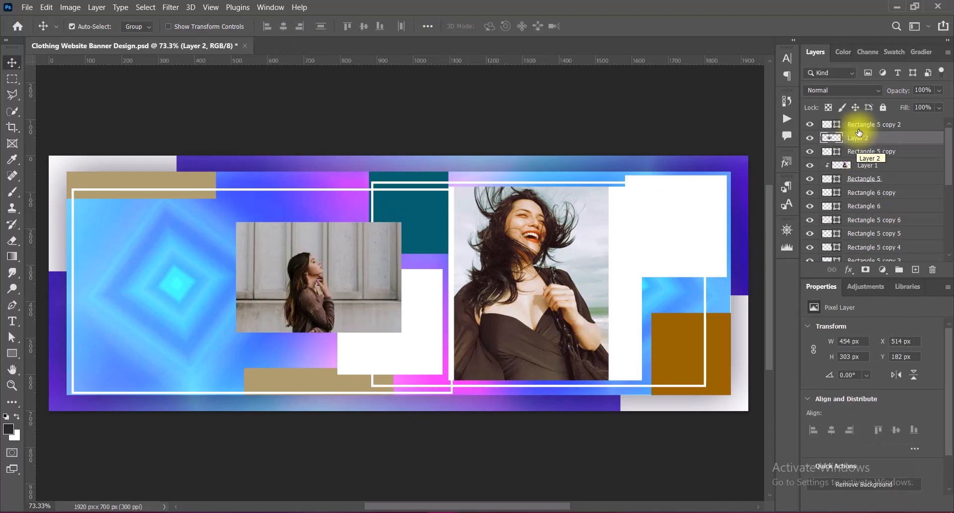
right_click(859, 137)
click(825, 246)
Scale the profile photo to about 581 × 387 px and position it at about X 679, Y 213 px so the woman fills the square.
key(ctrl+t)
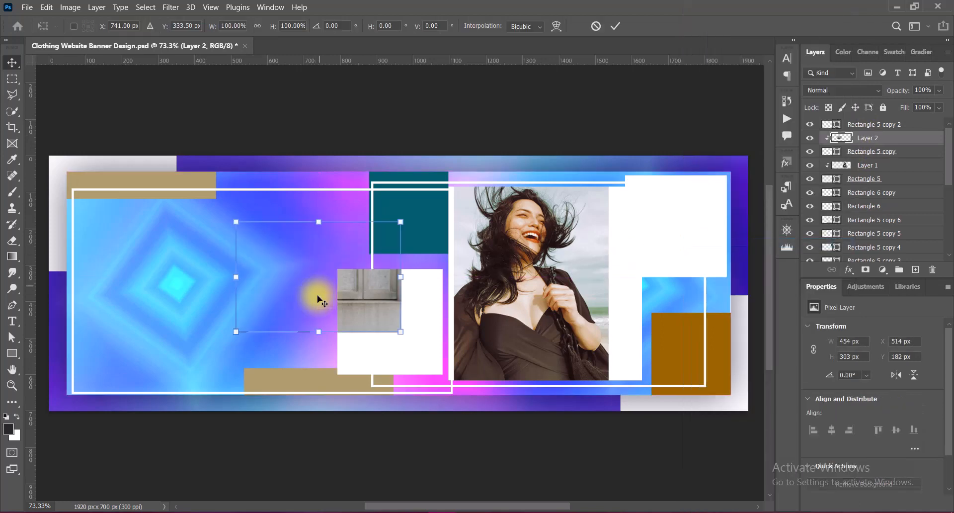
drag(362, 292, 434, 334)
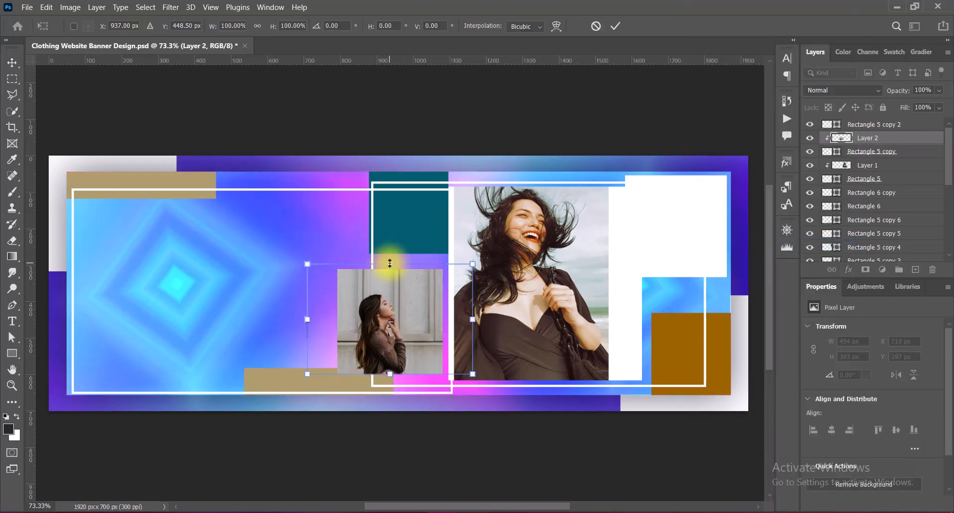
drag(389, 262, 389, 233)
drag(390, 330, 395, 339)
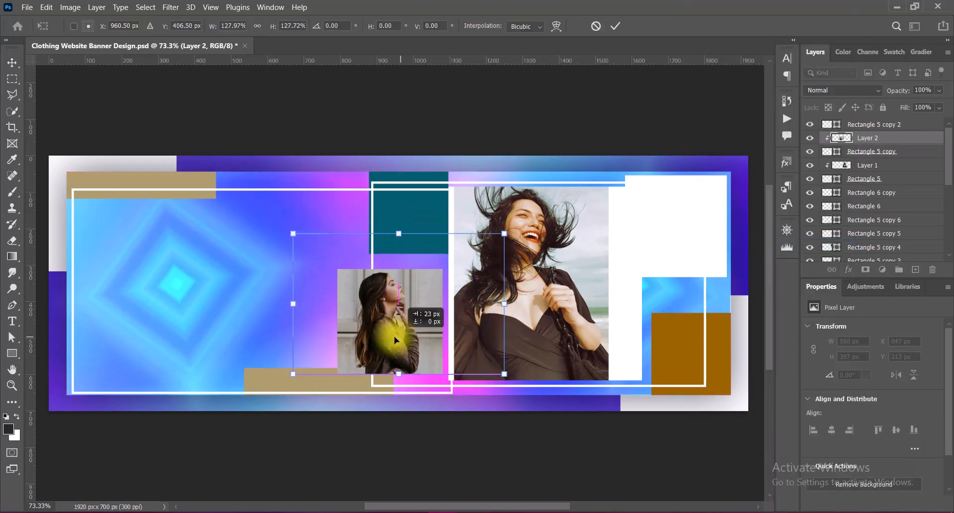
key(Return)
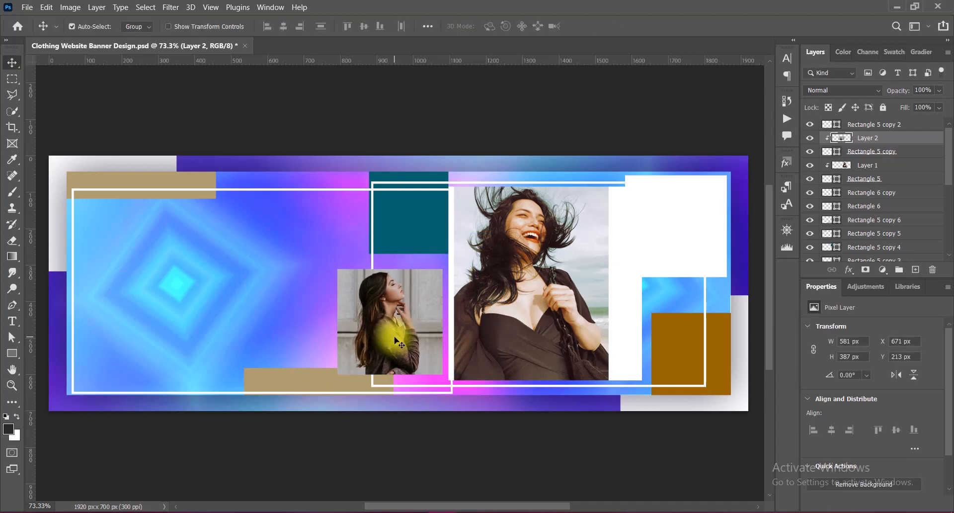
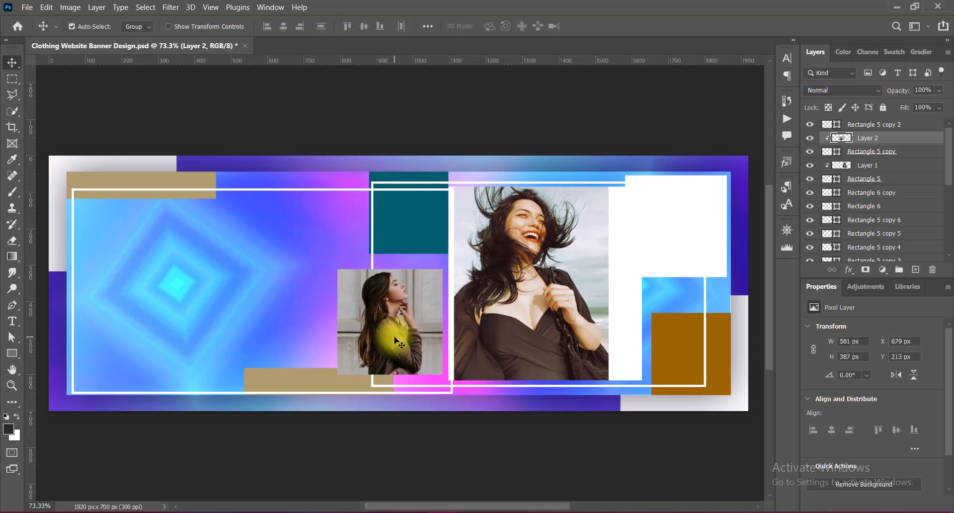
click(70, 7)
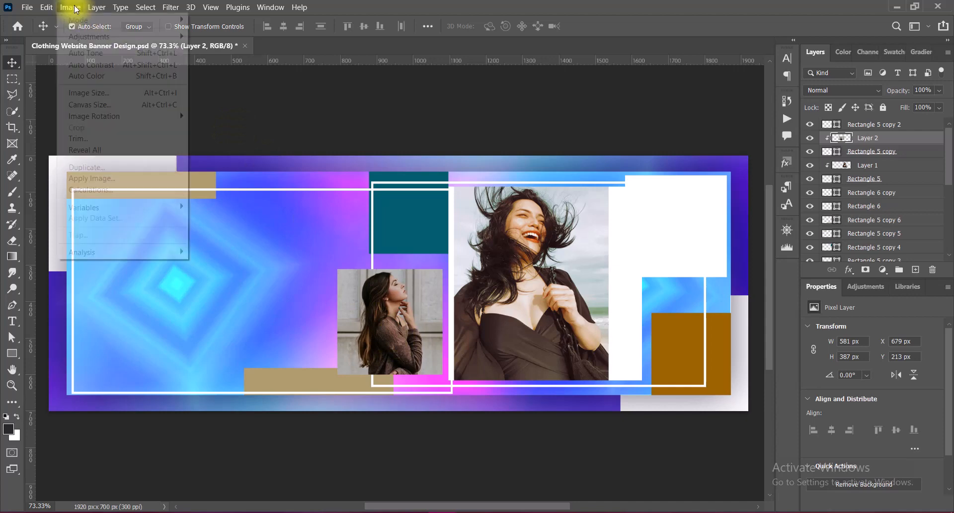
mouse_move(85, 36)
click(209, 77)
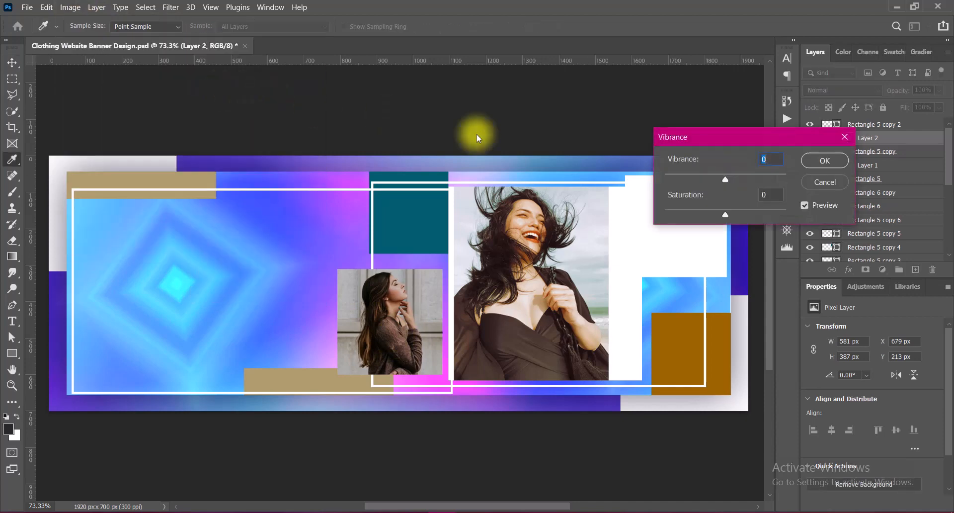
click(825, 183)
Apply the Increase Saturation preset of Hue/Saturation to the photo of the woman in profile.
click(70, 7)
click(273, 99)
click(720, 117)
click(771, 159)
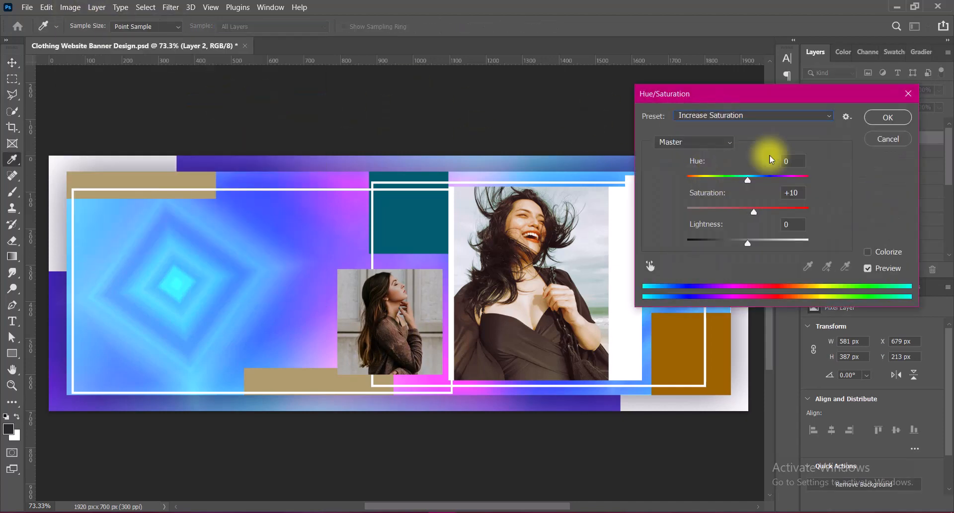
key(Return)
Brighten the profile photo with Curves by raising the midpoint to about input 128, output 147, and save the document.
click(70, 7)
click(209, 57)
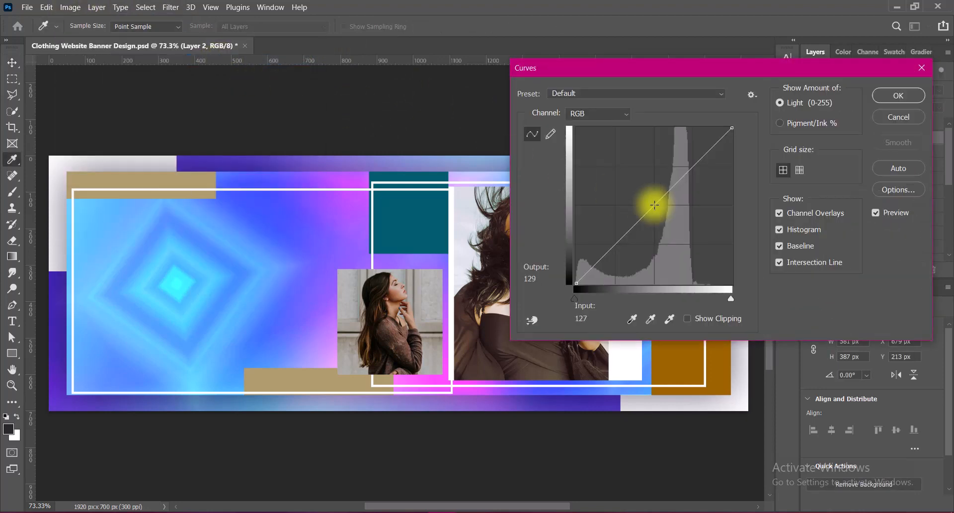
drag(654, 205, 654, 193)
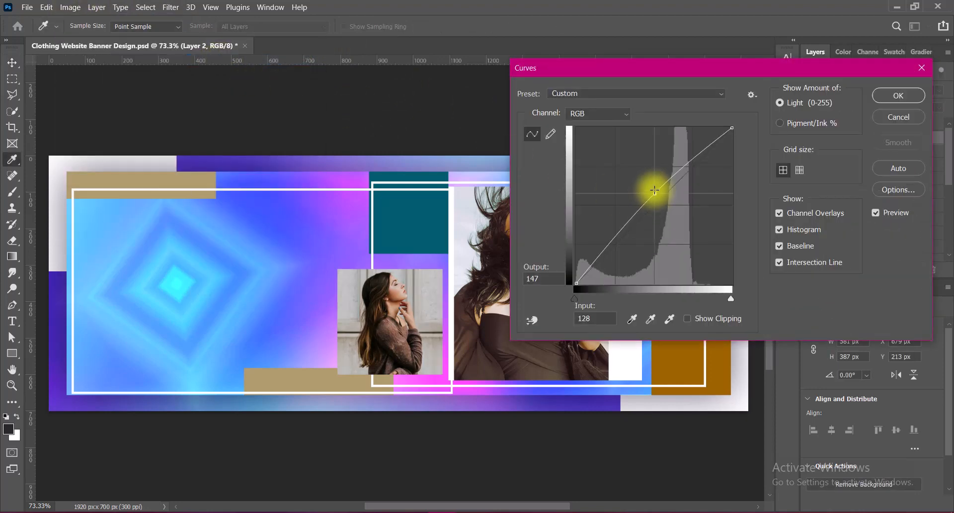
click(894, 95)
key(ctrl+s)
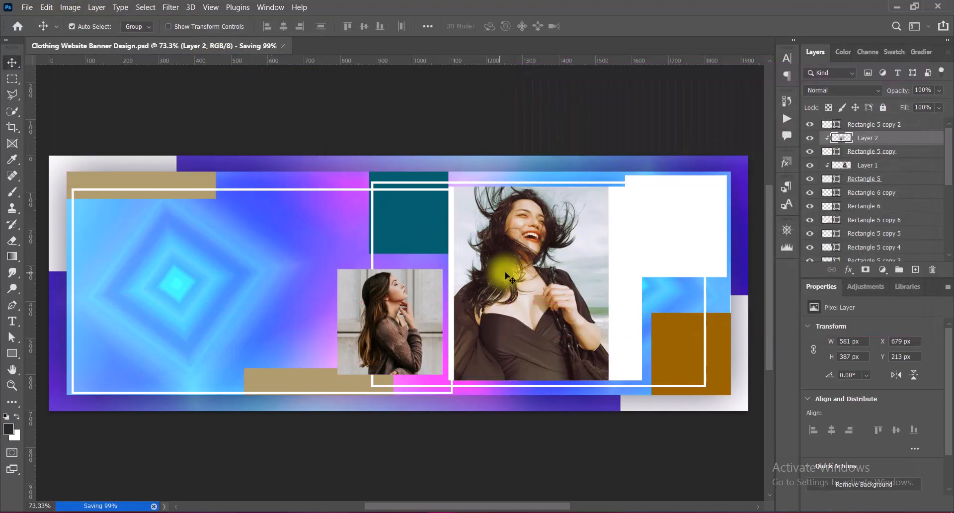
Paste the photo of the woman in the red dress at about X 1131, Y 54 px and apply a Hue/Saturation preset.
key(ctrl+v)
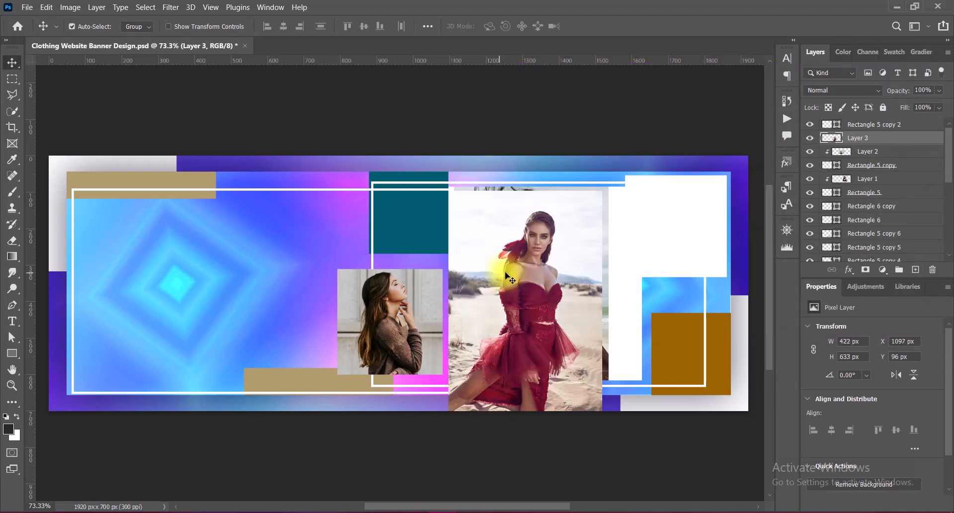
drag(511, 273, 529, 285)
click(70, 7)
mouse_move(85, 36)
click(221, 99)
click(702, 120)
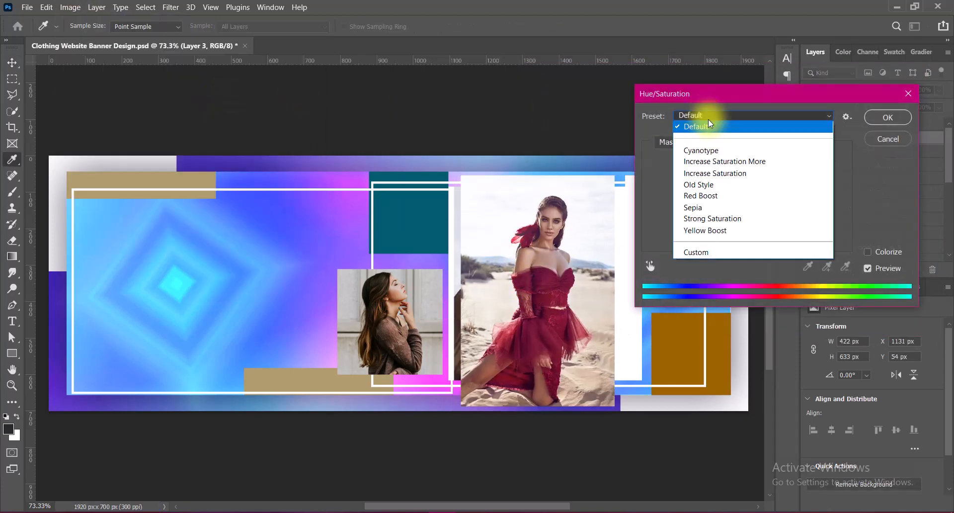
click(726, 184)
click(867, 119)
Brighten the red-dress photo with Curves, raising the midtones to about input 129, output 143.
click(70, 7)
click(234, 59)
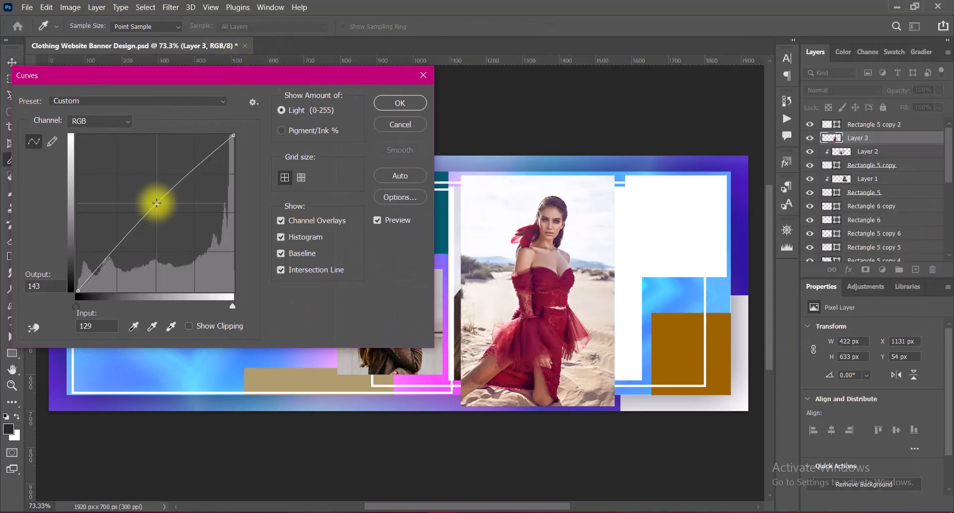
drag(156, 203, 157, 201)
click(401, 103)
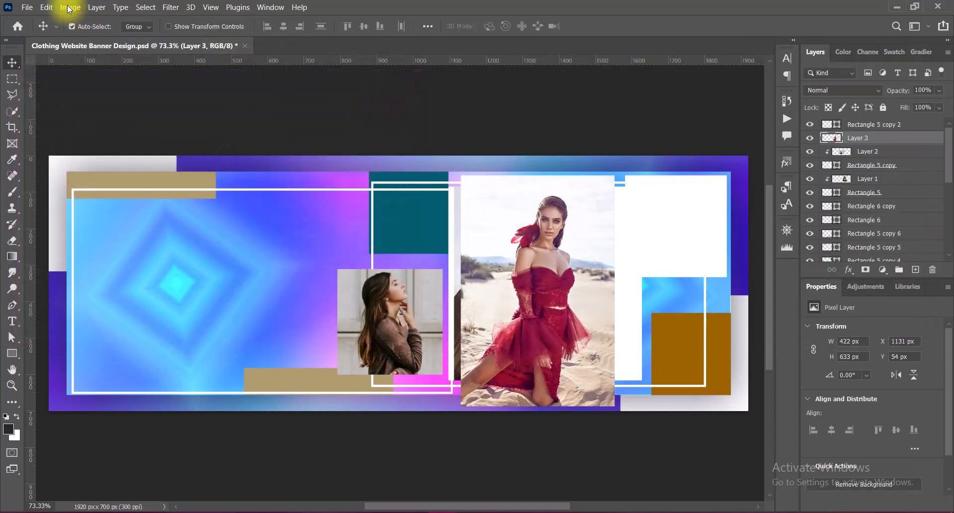
Increase the vibrance of the red-dress photo.
click(70, 8)
click(224, 88)
text(-)
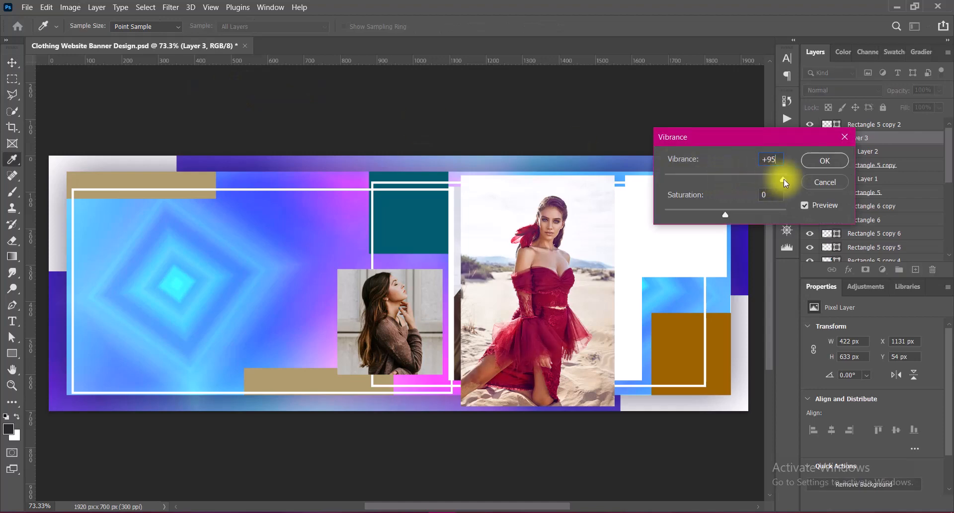
drag(783, 179, 758, 179)
click(816, 163)
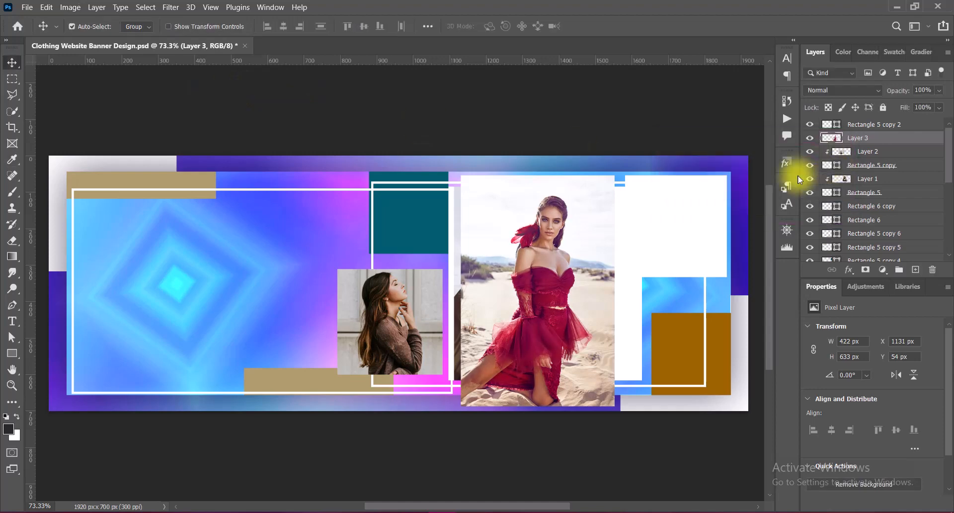
Place the red-dress photo's layer above Rectangle 5 copy 2, move it over that square, and clip it to the square.
click(716, 202)
drag(860, 138, 854, 112)
drag(574, 258, 691, 201)
drag(848, 142, 856, 128)
ctrl+click(856, 128)
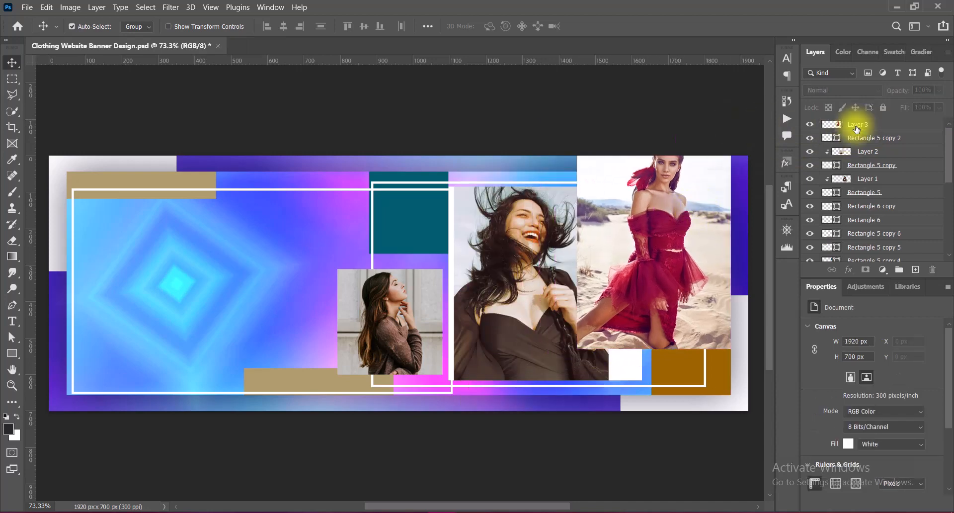
right_click(856, 126)
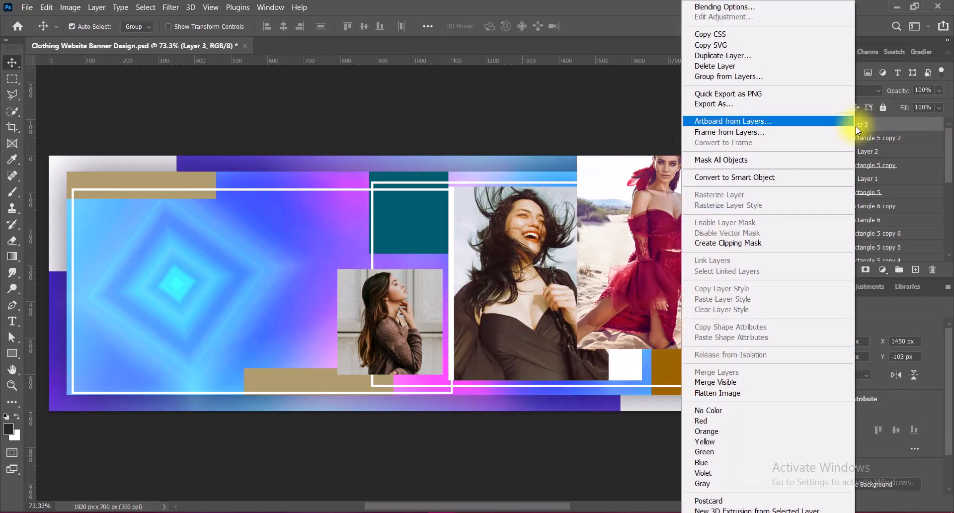
click(754, 243)
Scale the red-dress photo to about 69%, roughly 291 × 436 px, and position it at about X 1575, Y 15 px.
key(ctrl+t)
drag(698, 194, 707, 229)
drag(664, 157, 678, 237)
drag(685, 312, 730, 237)
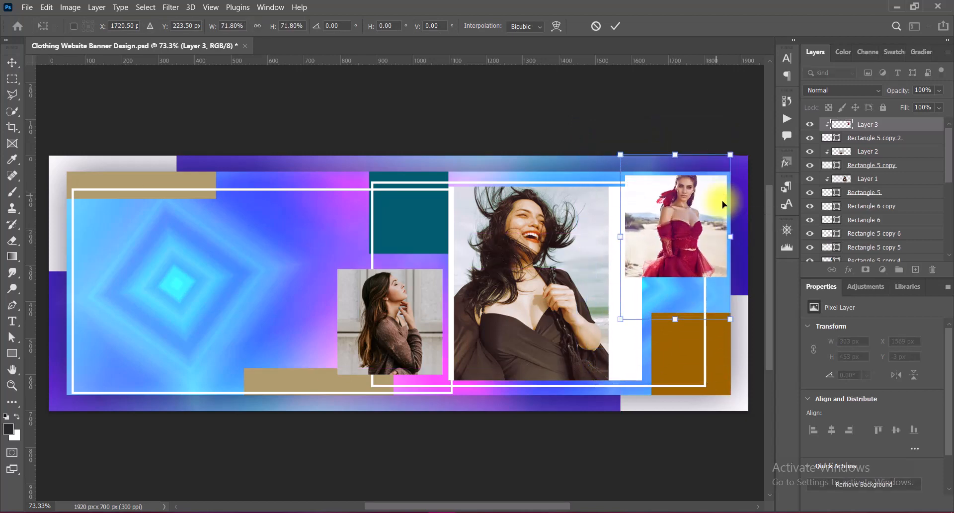
drag(629, 157, 623, 159)
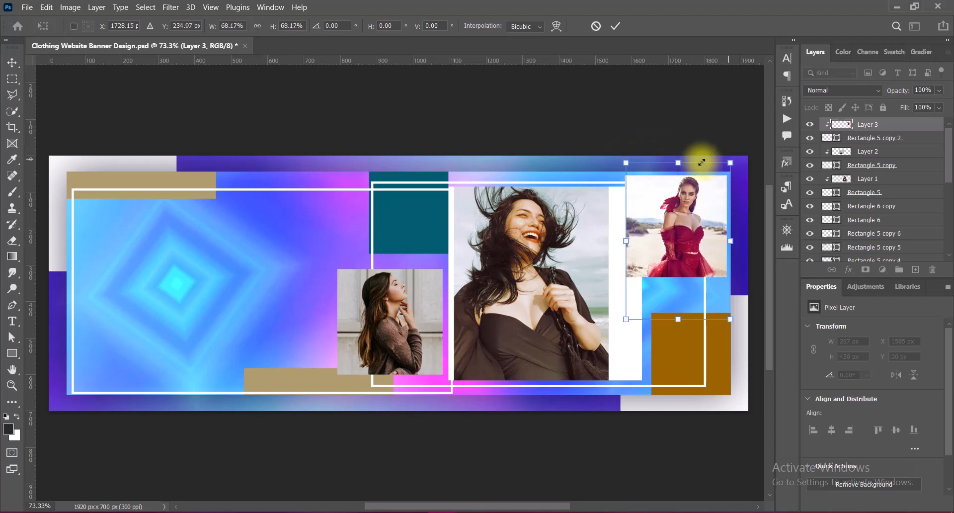
drag(728, 160, 727, 158)
key(Left)
key(Left)
key(Left)
key(Left)
key(Left)
key(Left)
key(Left)
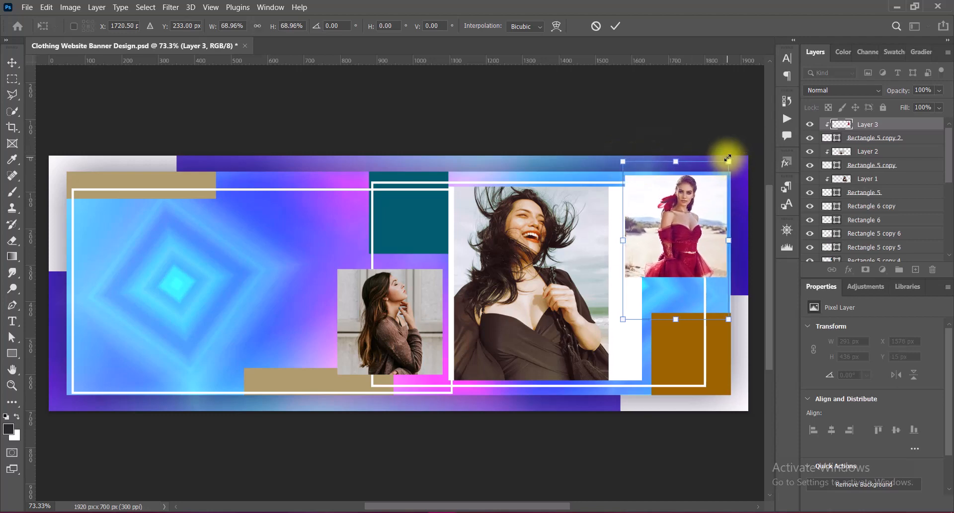
key(Return)
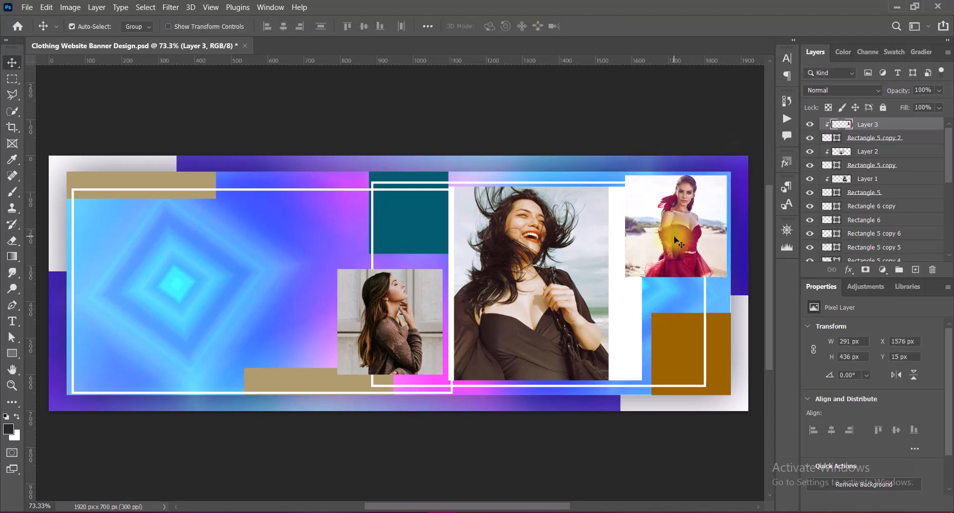
key(ctrl+t)
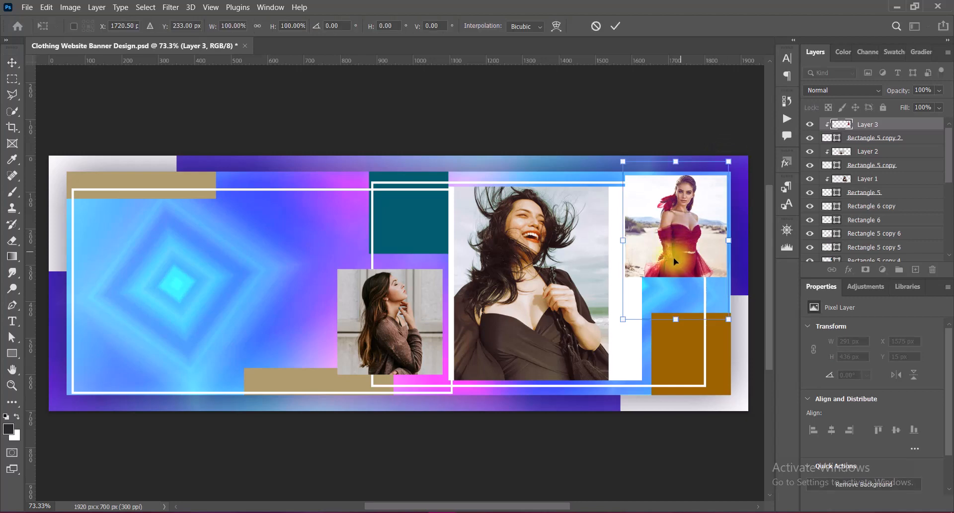
key(Return)
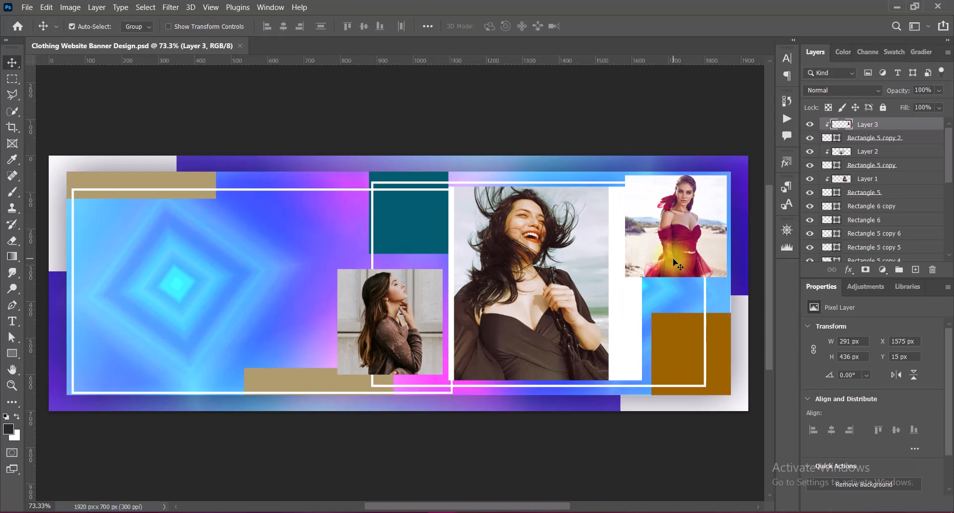
Add the horizontal text "Fashion That Speaks Louder Than Words" over the blue diamond area, breaking the line after "Fashion".
right_click(12, 321)
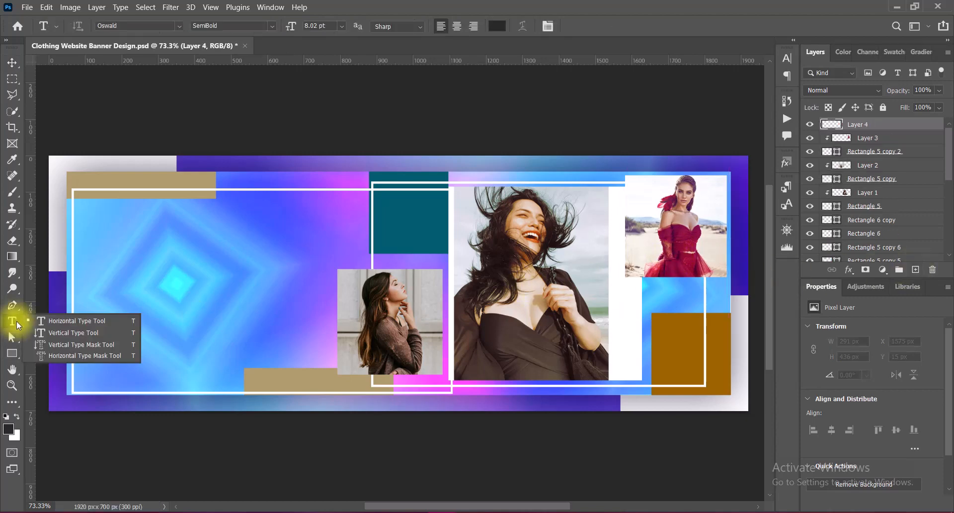
click(54, 321)
click(121, 248)
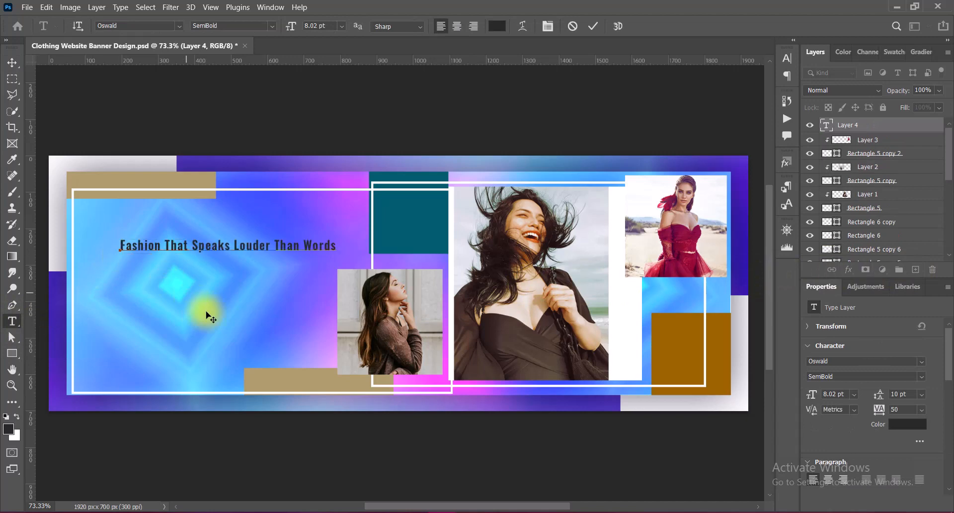
click(164, 243)
key(Return)
Set the word "Fashion" in Brush Script Std at 30 pt.
drag(120, 247, 175, 248)
click(179, 25)
click(183, 89)
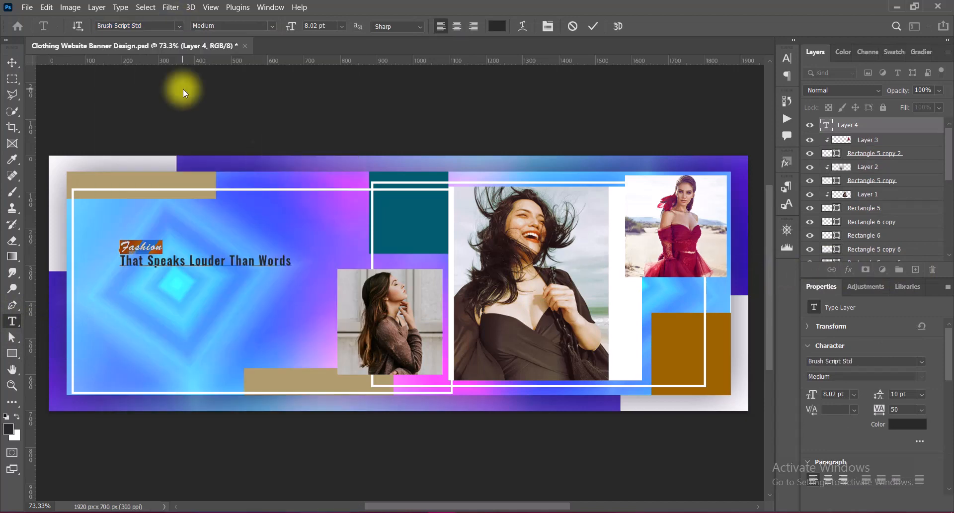
click(340, 25)
click(322, 119)
click(341, 26)
click(322, 140)
Set the line "That Speaks Louder Than Words" in NewsGoth BT Bold.
click(128, 259)
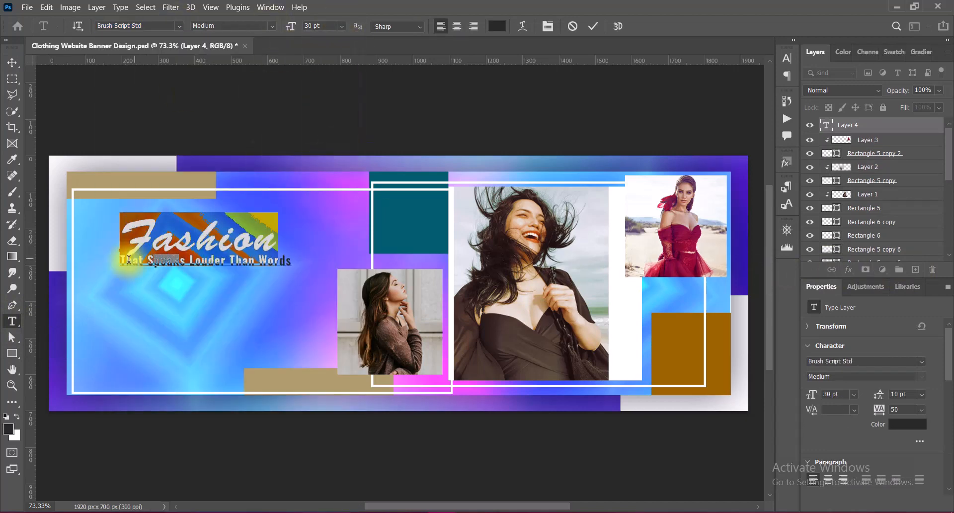
drag(128, 259, 301, 261)
click(179, 25)
click(265, 99)
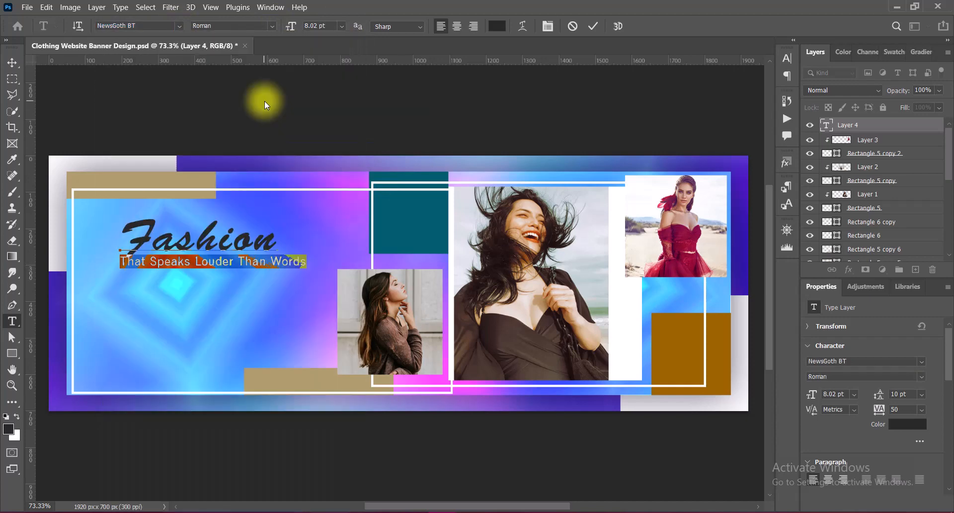
click(272, 25)
click(240, 70)
Increase the size of the word "Fashion" to 36 pt.
click(786, 60)
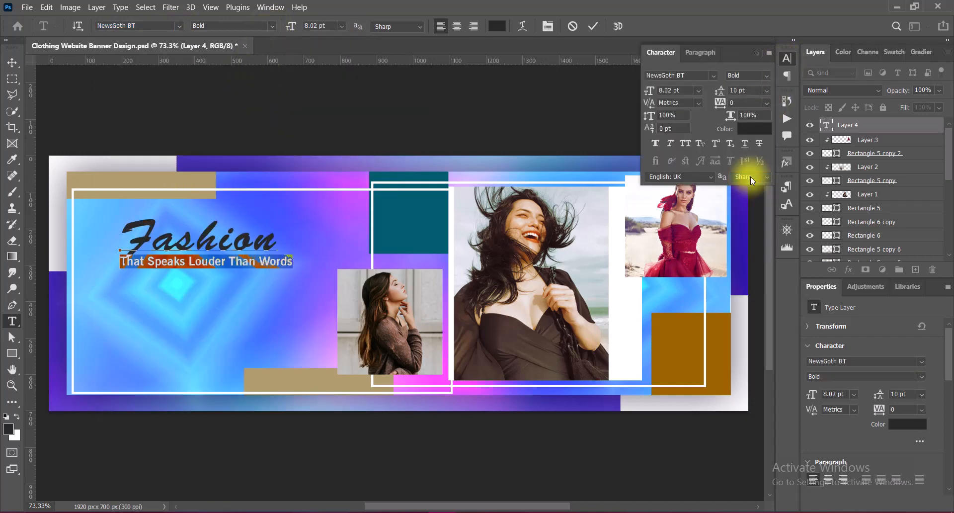
drag(121, 237, 307, 245)
click(341, 26)
click(322, 150)
click(144, 265)
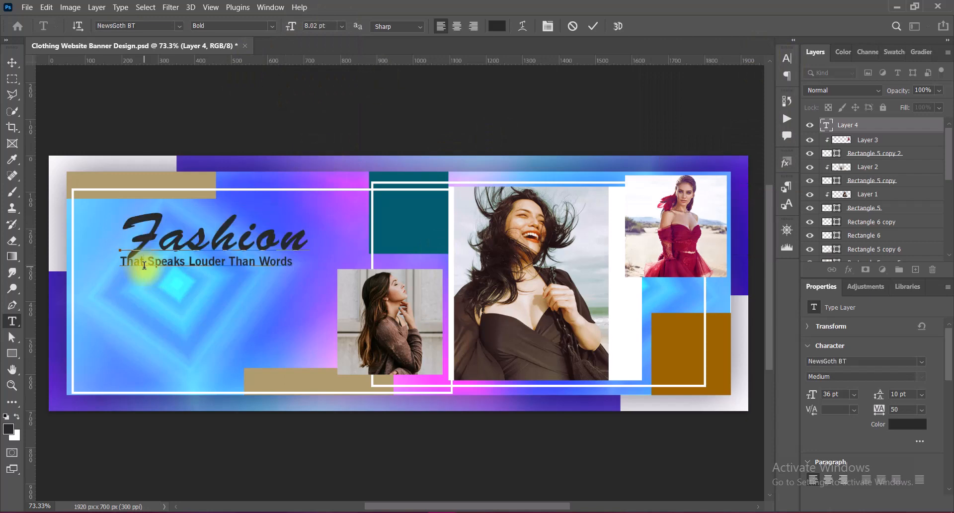
Set the leading of "That Speaks Louder Than Words" to 12 pt and its tracking to 50.
triple_click(144, 265)
click(786, 58)
click(766, 90)
click(748, 165)
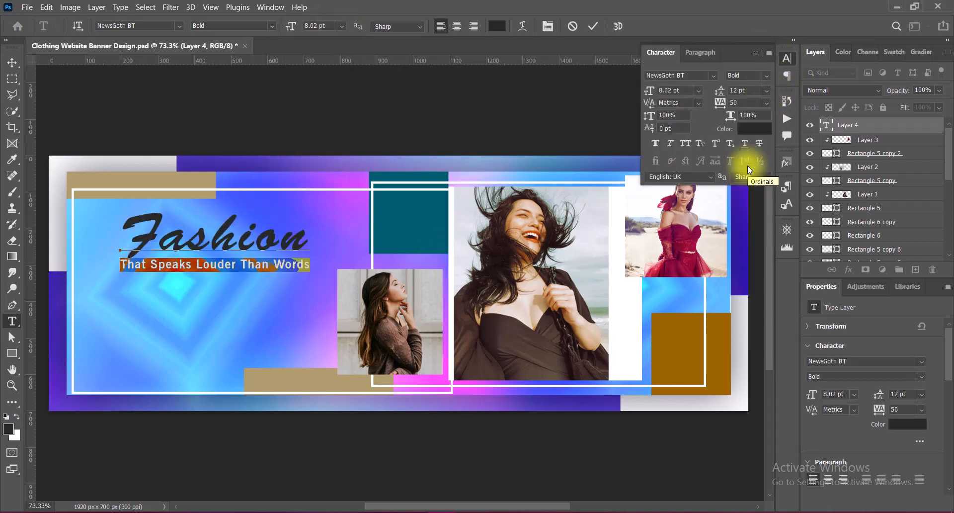
Indent the second line slightly, and reposition and enlarge the whole slogan so that "Fashion" measures about 41 pt.
click(122, 266)
click(755, 53)
click(209, 292)
key(v)
drag(270, 240, 255, 265)
key(ctrl+t)
key(Return)
Colour the entire slogan white (#ffffff).
double_click(255, 264)
click(497, 27)
drag(574, 119, 530, 82)
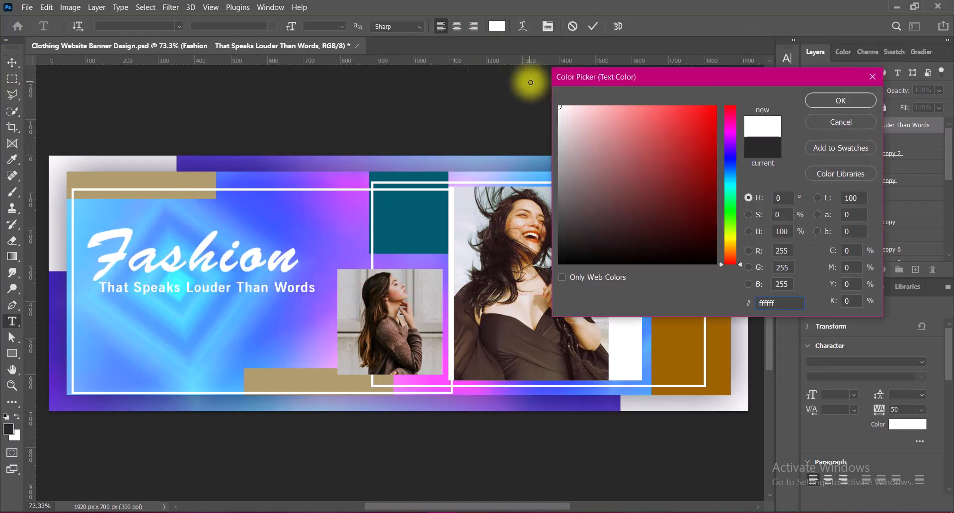
click(820, 102)
Recolour only the word "Fashion" to a pale yellow and commit the text edit.
drag(87, 260, 303, 253)
click(497, 26)
click(731, 246)
drag(689, 119, 732, 82)
drag(731, 246, 731, 240)
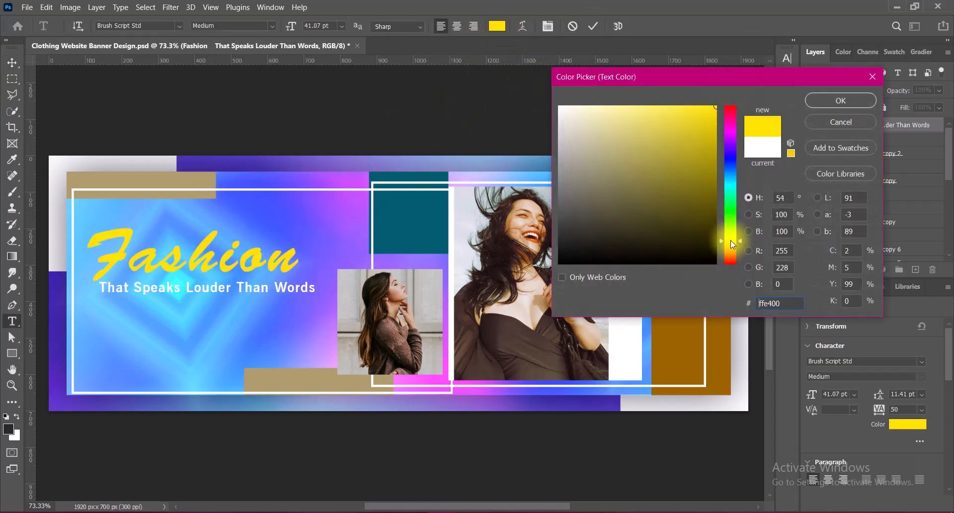
click(602, 103)
drag(620, 126, 628, 95)
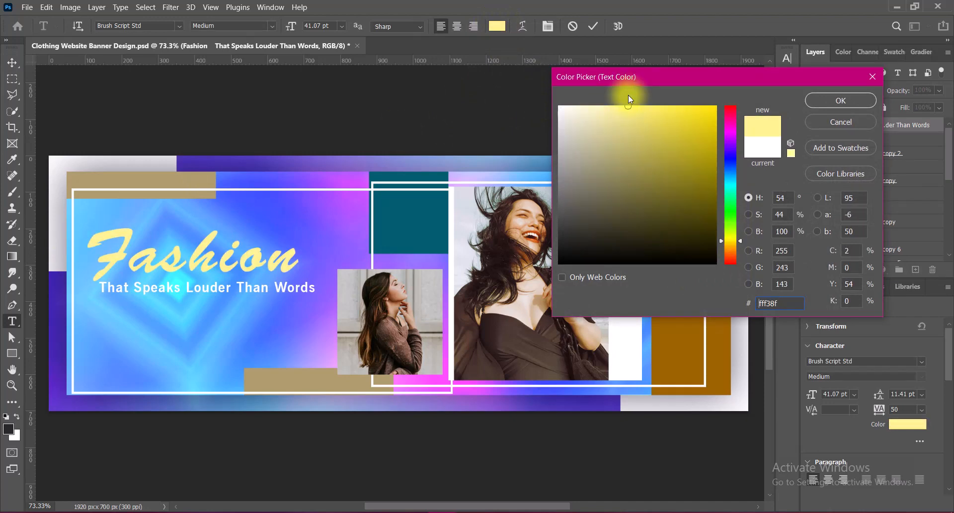
click(730, 243)
click(842, 101)
click(591, 27)
key(v)
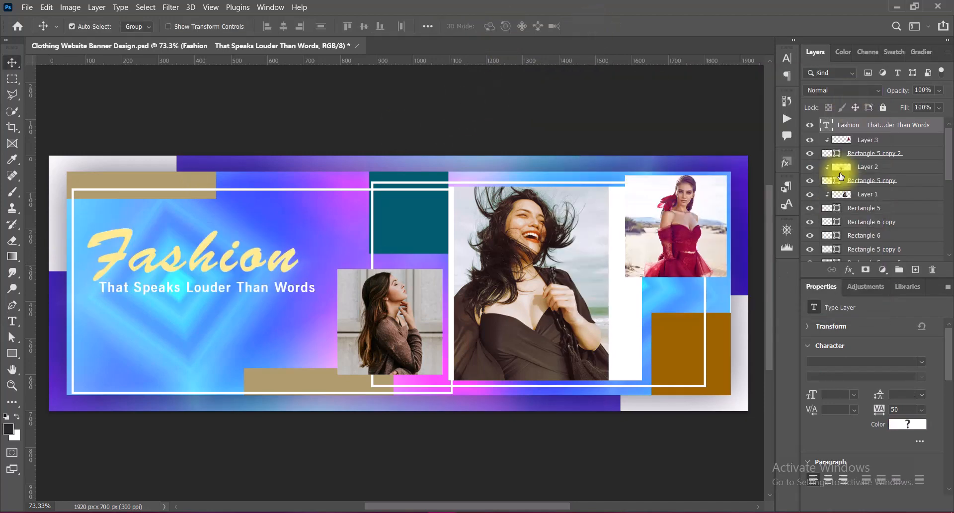
Add a black drop shadow to the slogan at 100% opacity with 3 px distance and 3 px size.
double_click(936, 127)
click(477, 308)
click(500, 308)
drag(757, 188, 729, 192)
click(752, 174)
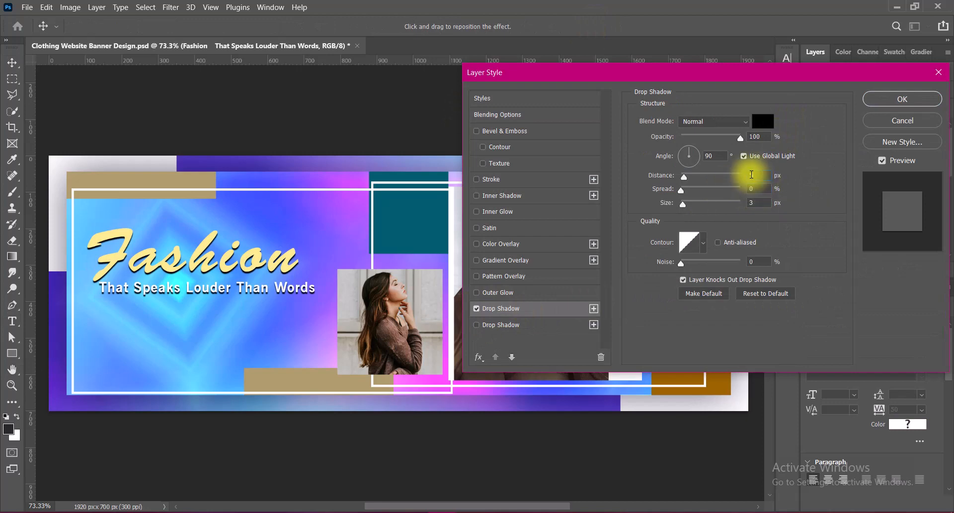
text(0)
Enable a second drop shadow on the slogan and change its colour to a darker shade.
click(497, 326)
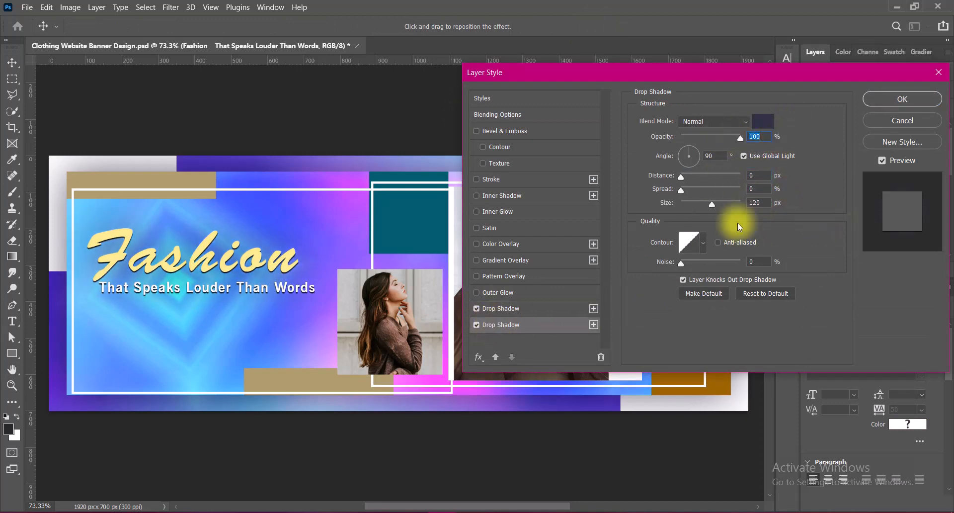
click(763, 121)
click(703, 240)
click(848, 100)
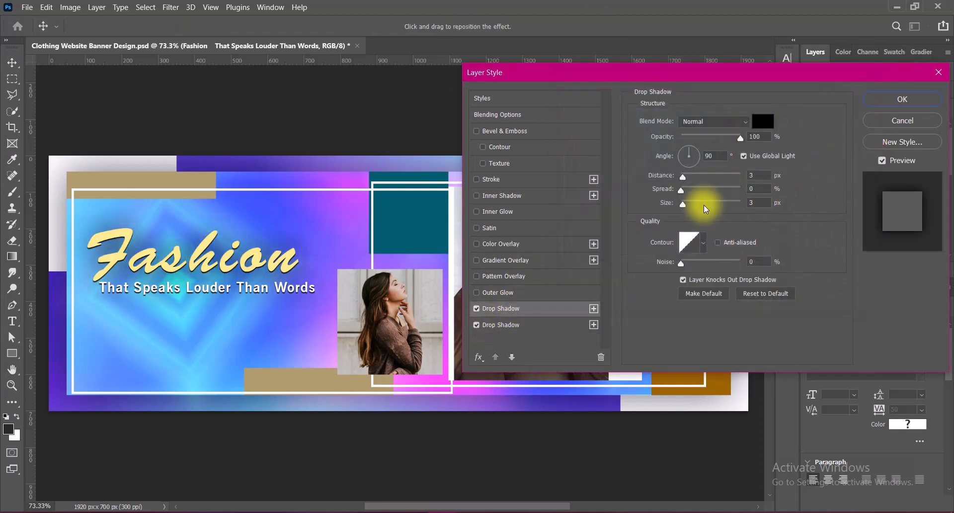
Set the black drop shadow's size to 6 px and spread to 3%, apply the layer style, and enlarge the slogan slightly.
drag(683, 204, 684, 207)
drag(759, 190, 735, 202)
text(32)
key(BackSpace)
text(39)
text(3)
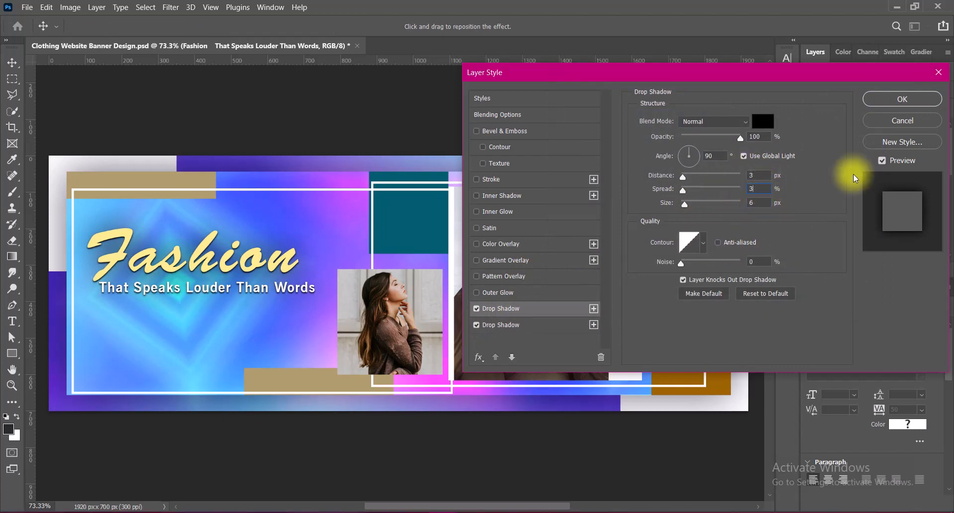
key(Return)
key(ctrl+shift+period)
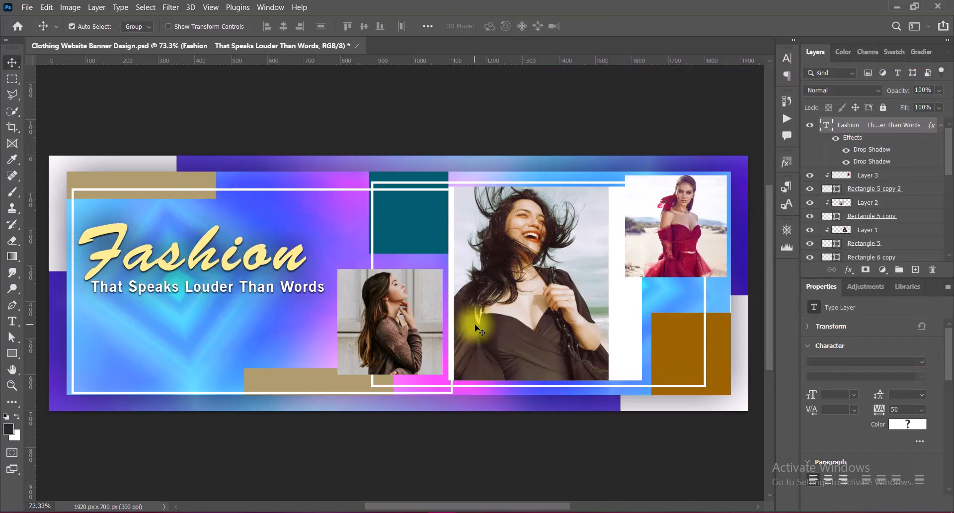
Narrow the slogan slightly from its left edge, nudge it down and commit the transform.
key(ctrl+t)
drag(77, 257, 82, 257)
key(shift+Down)
key(Return)
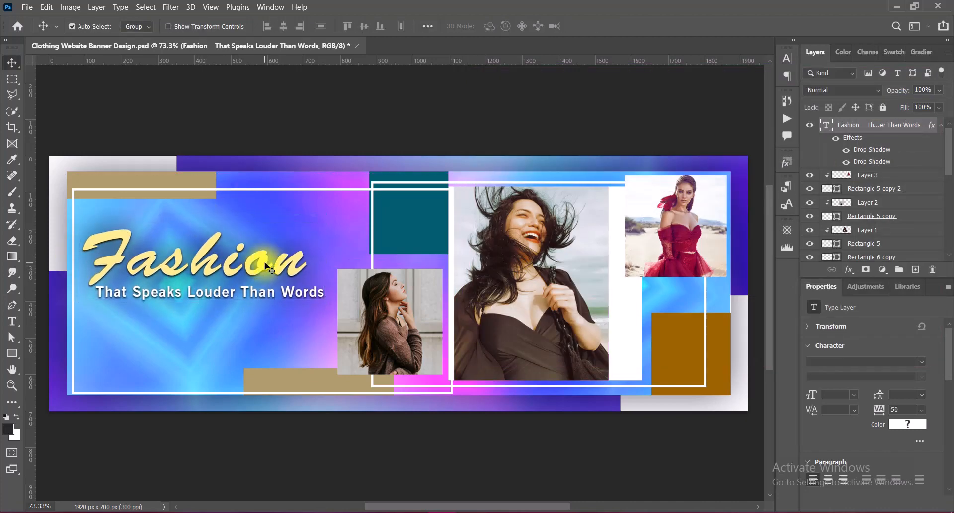
Add a two-line tagline below the slogan in 12 pt Forte reading "Bold Choices, Beautiful Outcomes" and "Dress Your Best".
click(12, 321)
click(93, 324)
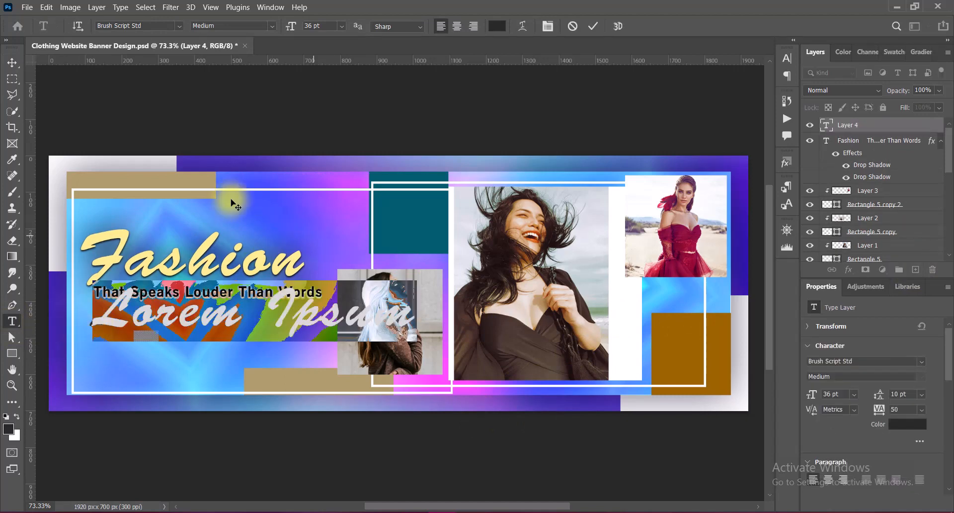
click(178, 25)
click(303, 124)
click(181, 25)
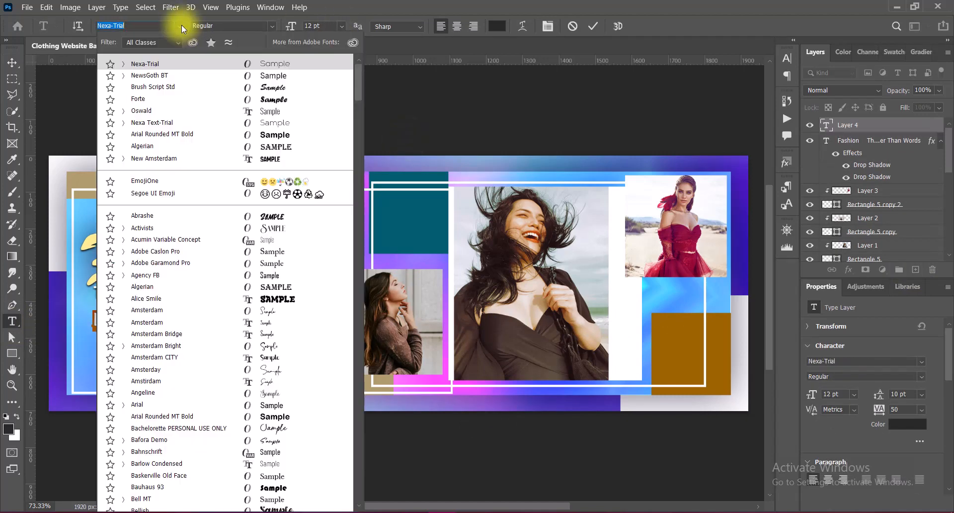
click(260, 98)
text(Bold Choices, Beautiful Outcomes, Dress Your Best)
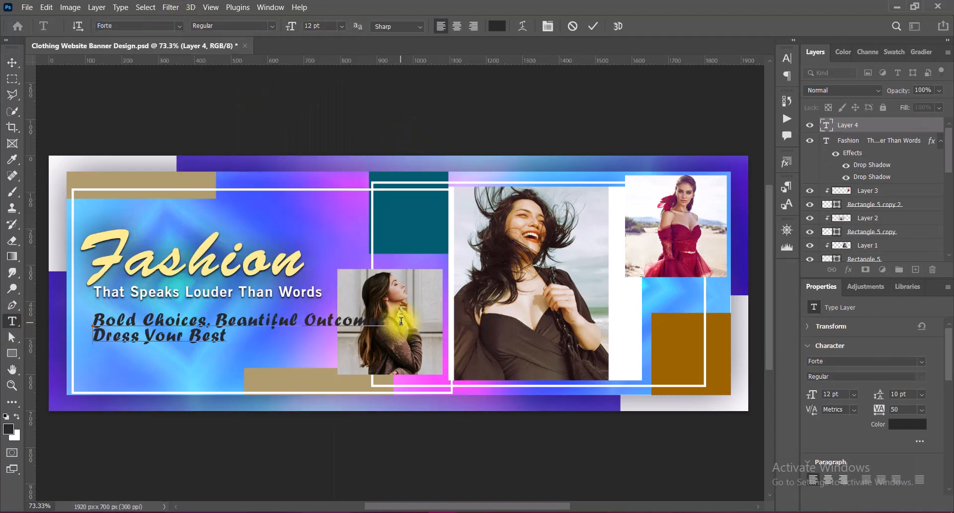
Reduce the font size of the tagline's first line, "Bold Choices, Beautiful Outcomes".
drag(95, 322, 376, 321)
click(342, 26)
click(325, 50)
Set the tagline's second line, "Dress Your Best", to 14 pt with tracking 100.
drag(94, 337, 231, 336)
click(784, 58)
click(767, 103)
click(739, 182)
click(342, 25)
click(333, 102)
click(767, 103)
click(753, 240)
Set the leading of "Dress Your Best" to 12 pt and its tracking to 150.
click(767, 91)
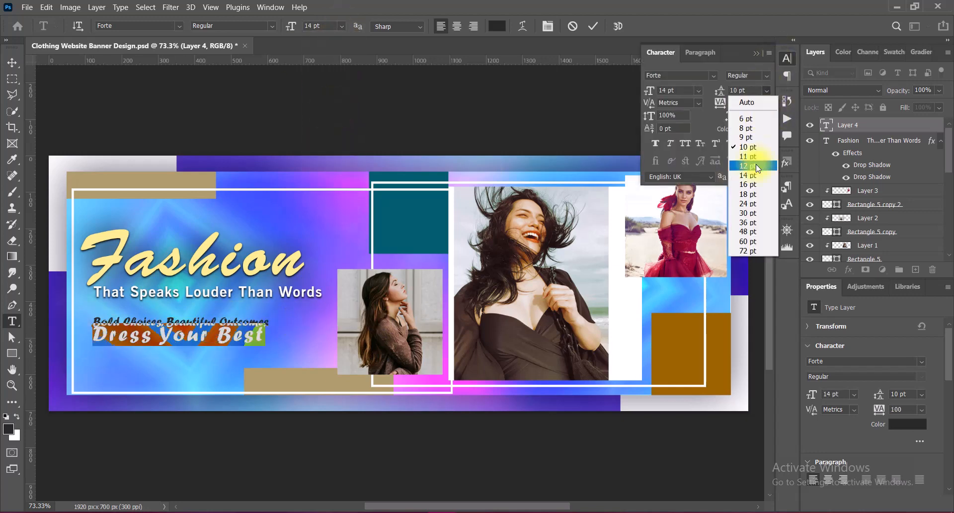
click(756, 165)
click(767, 103)
click(747, 250)
text(150)
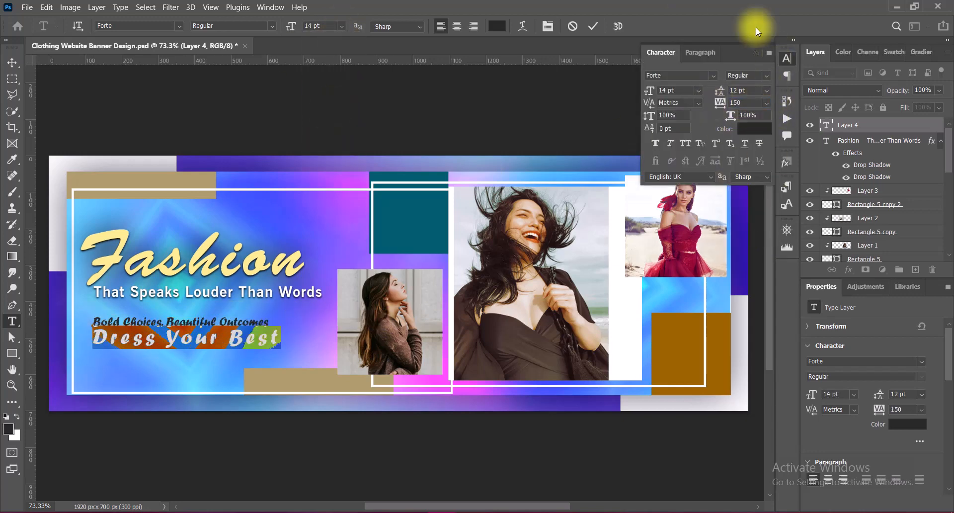
Commit the tagline text and move it slightly left and down so it starts near the "Fashion" word's left edge.
click(757, 53)
click(12, 63)
drag(265, 340, 253, 342)
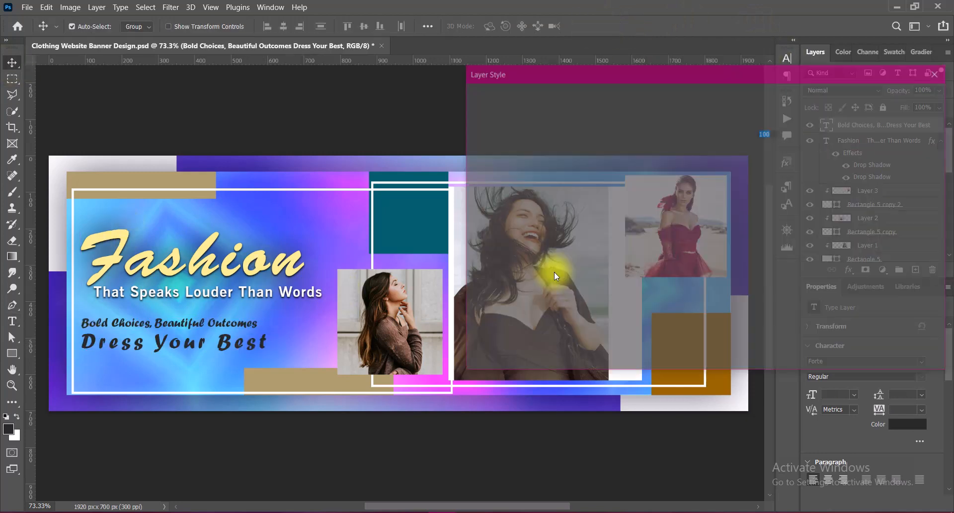
Apply two drop shadows to the tagline and place its layer directly below the slogan layer.
click(762, 121)
click(843, 100)
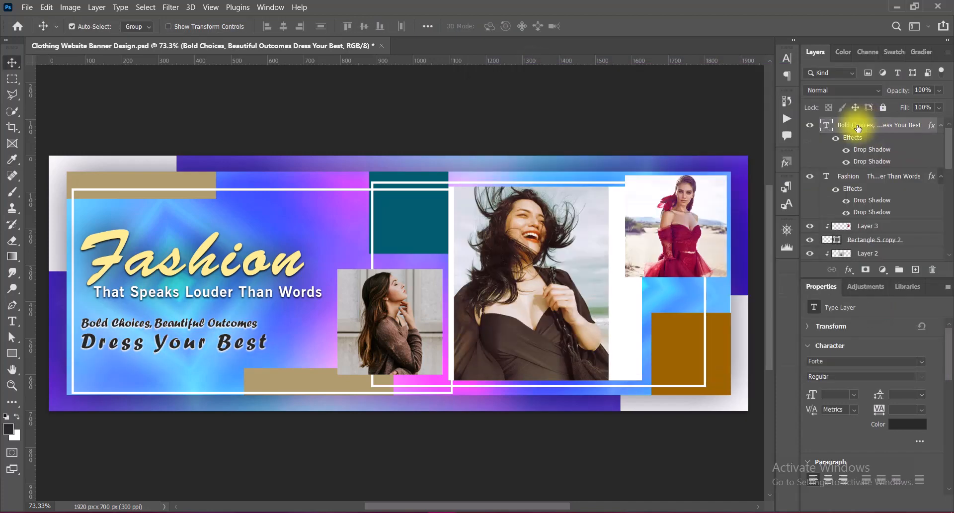
drag(858, 128, 858, 218)
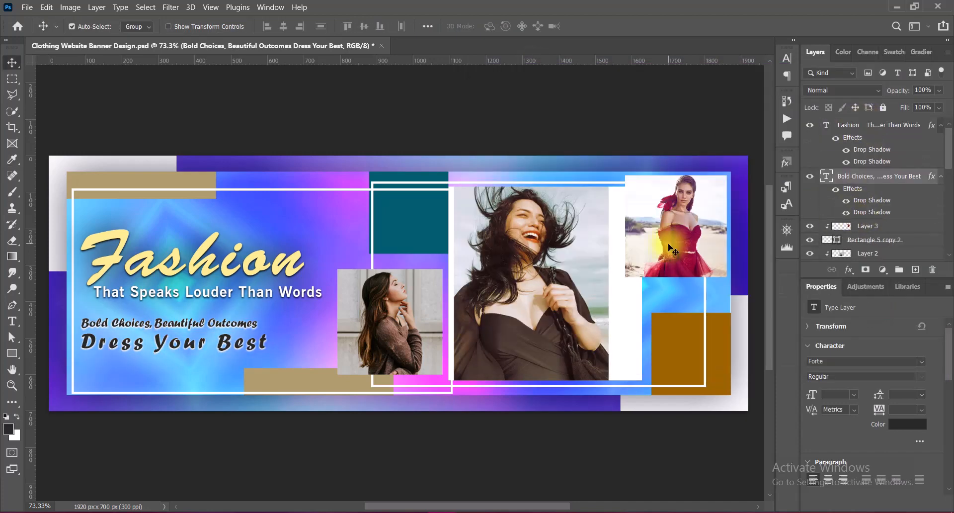
Move the slogan and the tagline up slightly, deselect the layers and save the document.
drag(191, 266, 191, 256)
drag(226, 345, 226, 338)
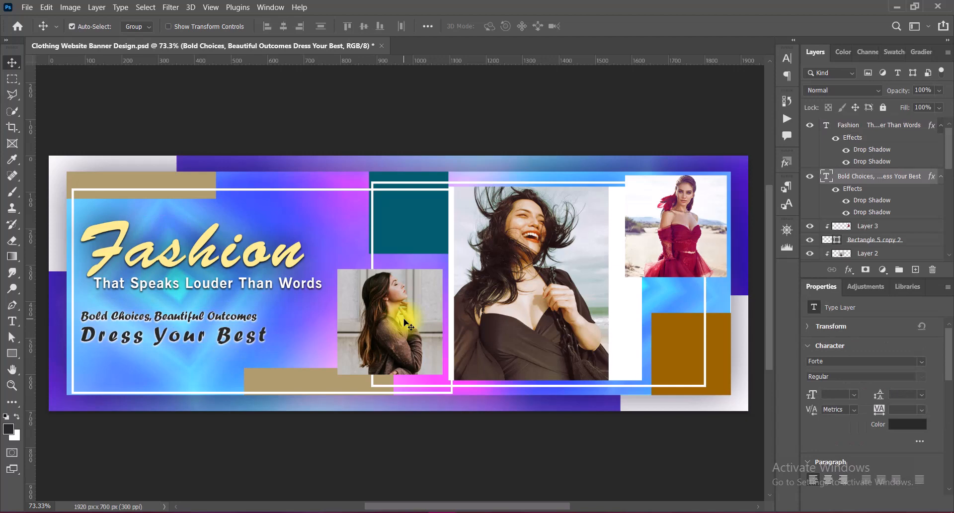
click(212, 455)
key(ctrl+s)
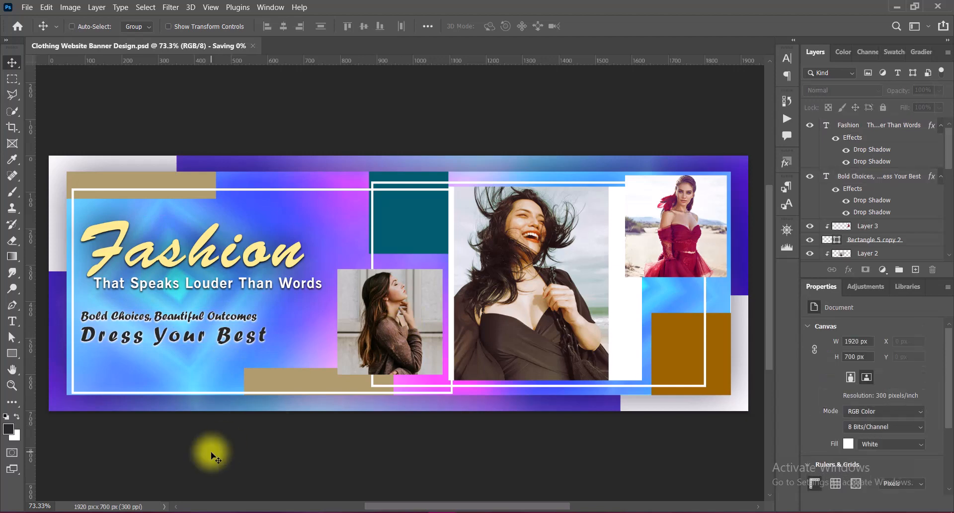
Draw a rectangle about 304 × 60 px on a new layer below the tagline.
click(915, 269)
click(12, 353)
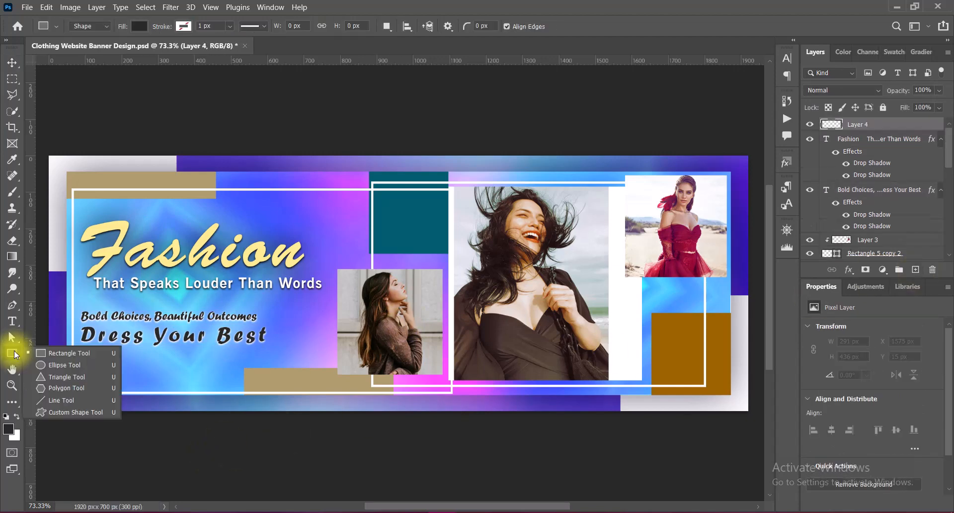
click(49, 351)
drag(84, 367, 194, 388)
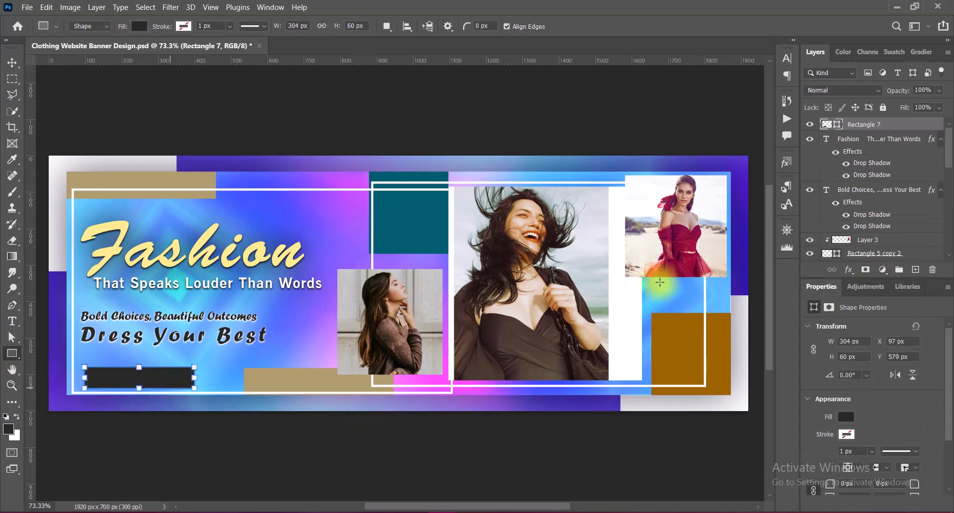
Remove the new rectangle's fill and give it a white (ffffff) stroke of 3 px.
click(848, 415)
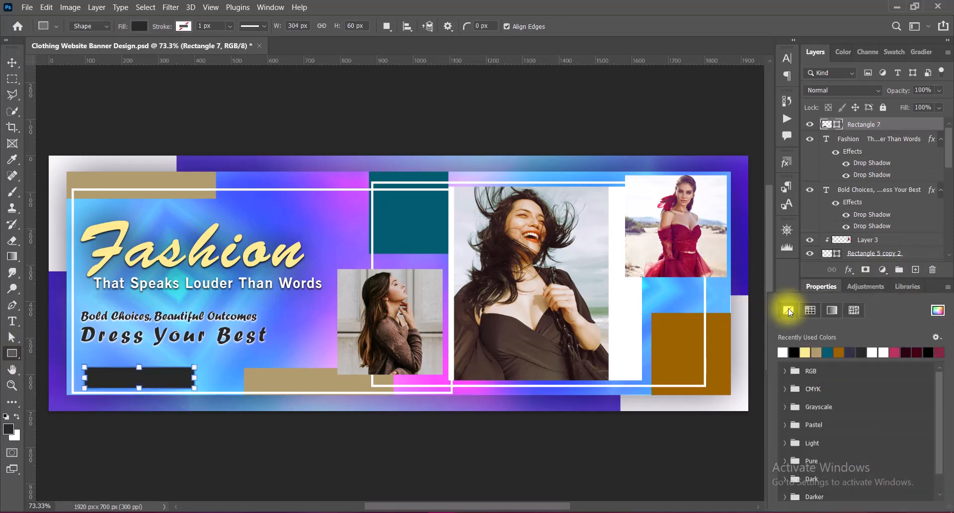
click(789, 311)
click(847, 434)
click(936, 310)
drag(580, 156, 537, 75)
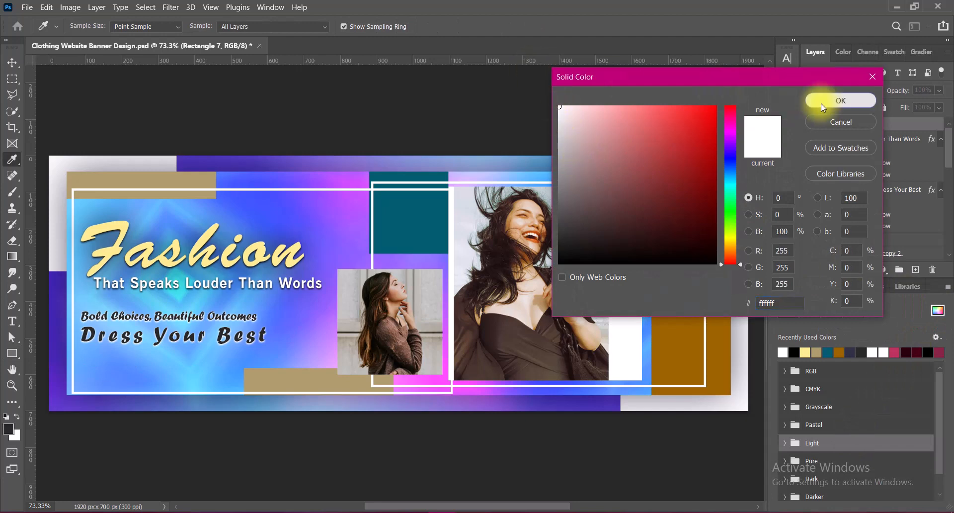
click(825, 101)
click(792, 272)
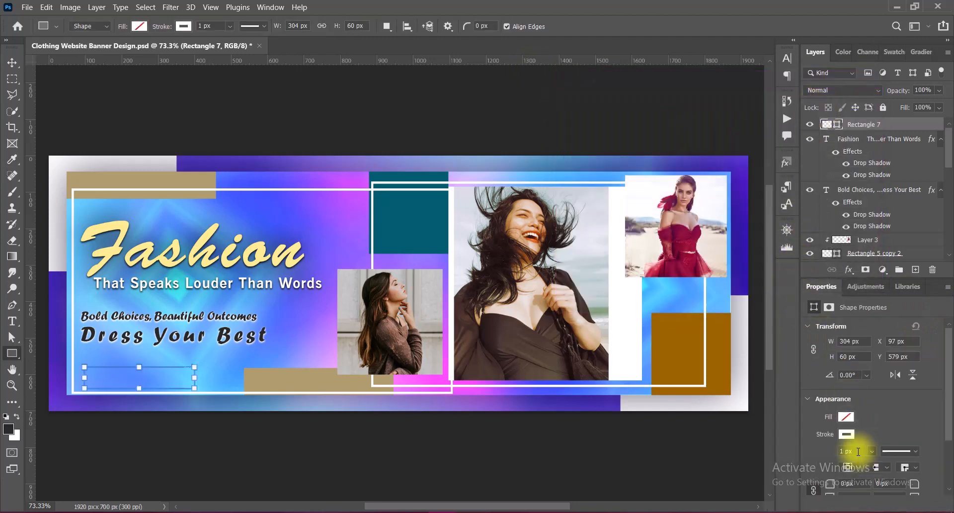
text(3)
key(Return)
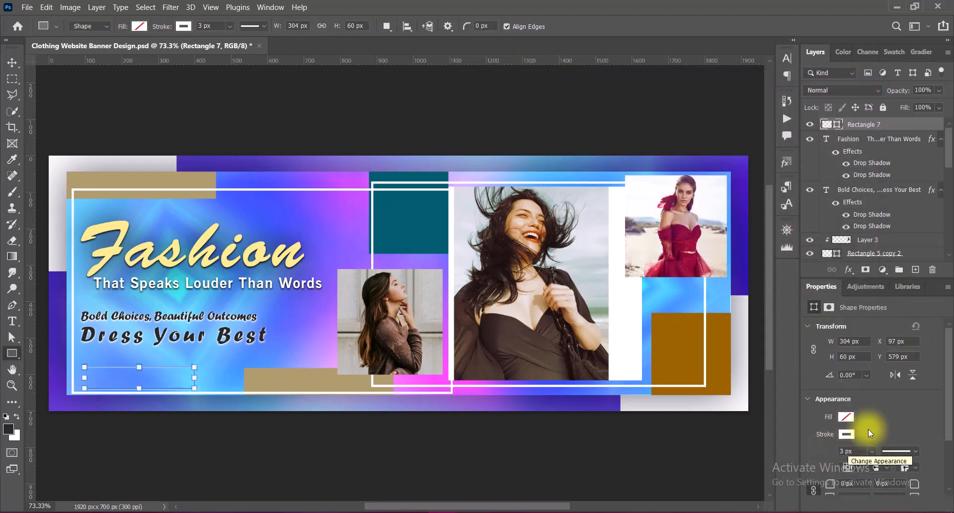
Round the rectangle's corners to a 30 px radius and set its stroke width to 5 px.
click(11, 64)
scroll(862, 416, down, 3)
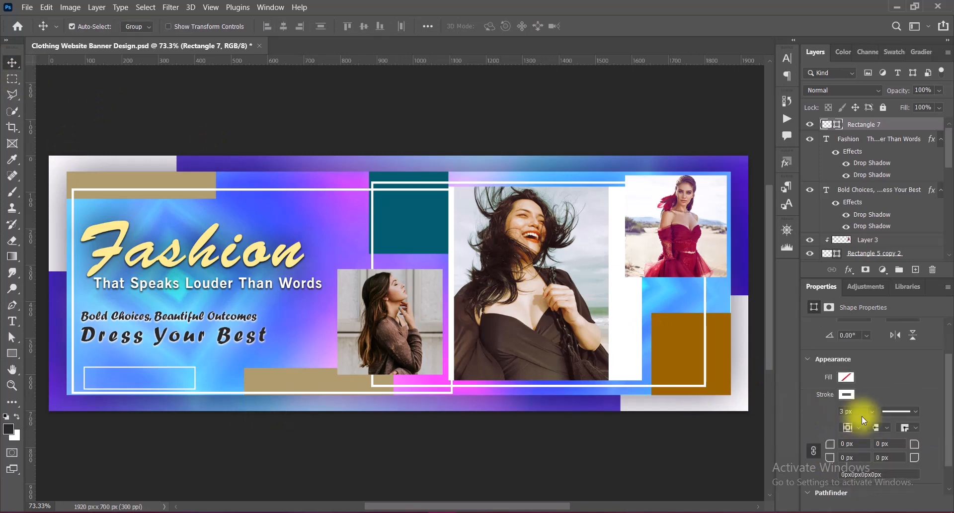
click(852, 415)
click(855, 383)
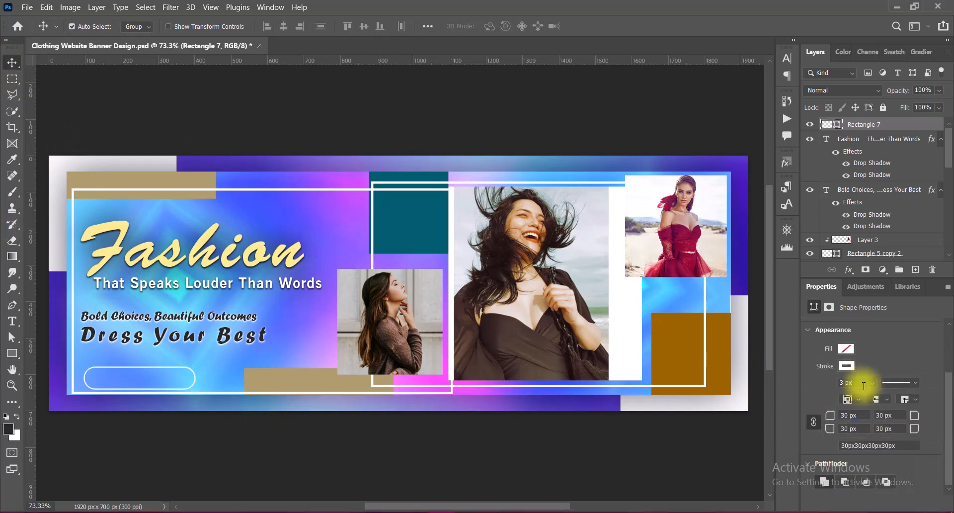
text(5)
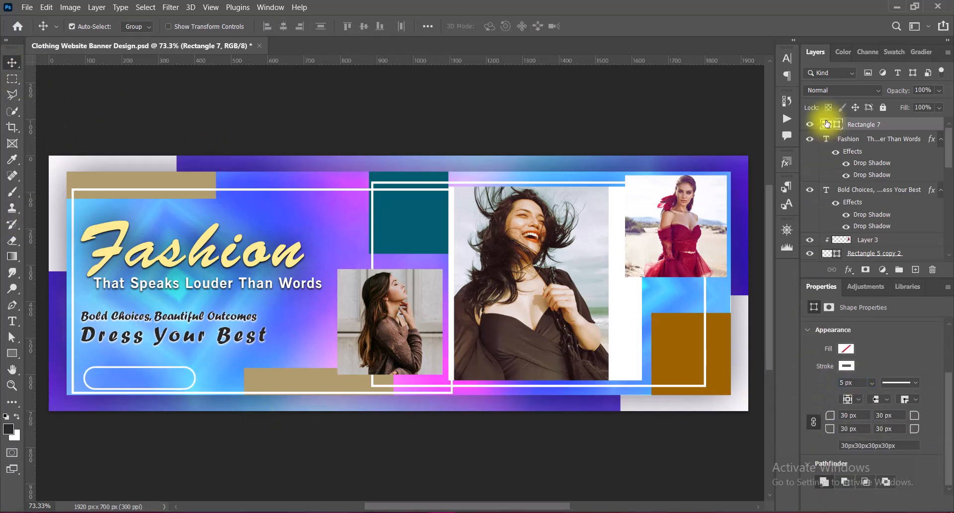
Add a black drop shadow to the rounded rectangle with 100% opacity, 2 px distance, 0% spread and 2 px size.
double_click(827, 124)
click(490, 308)
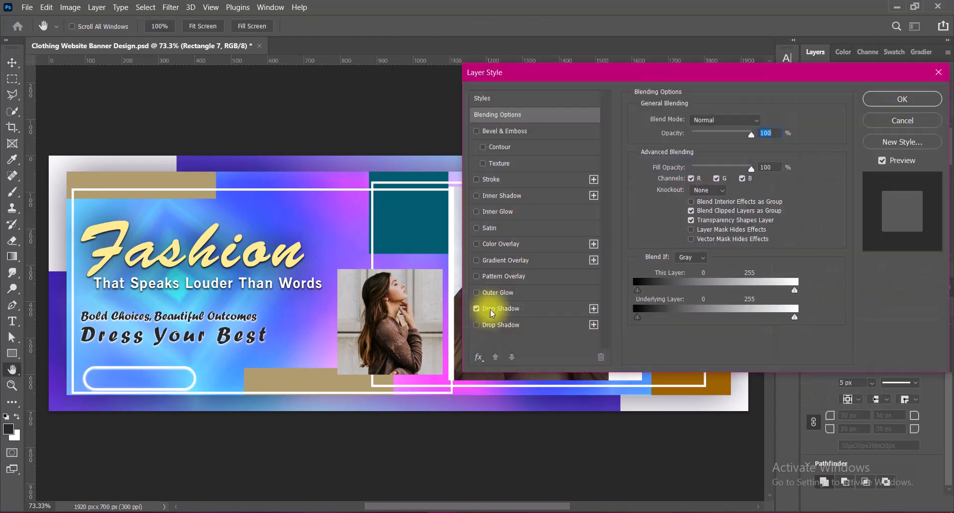
click(763, 121)
click(850, 101)
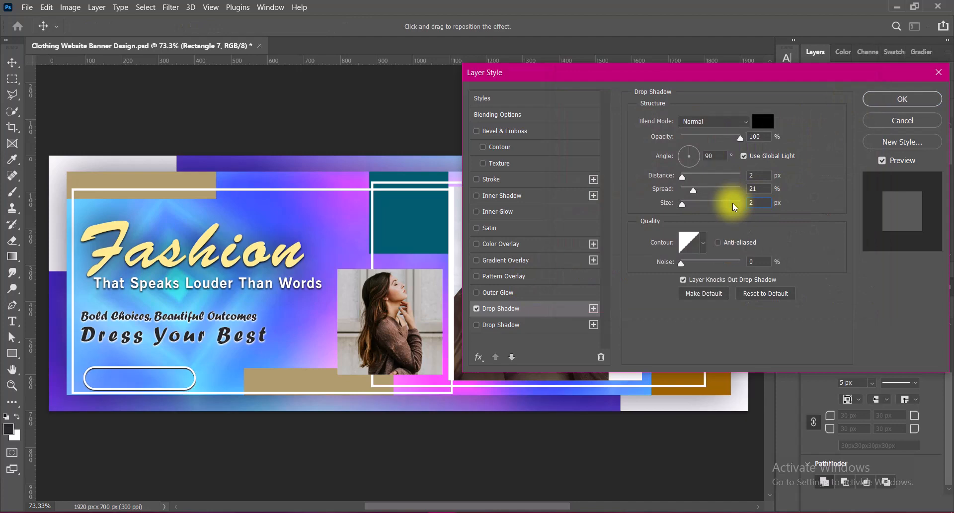
key(shift+Tab)
text(9)
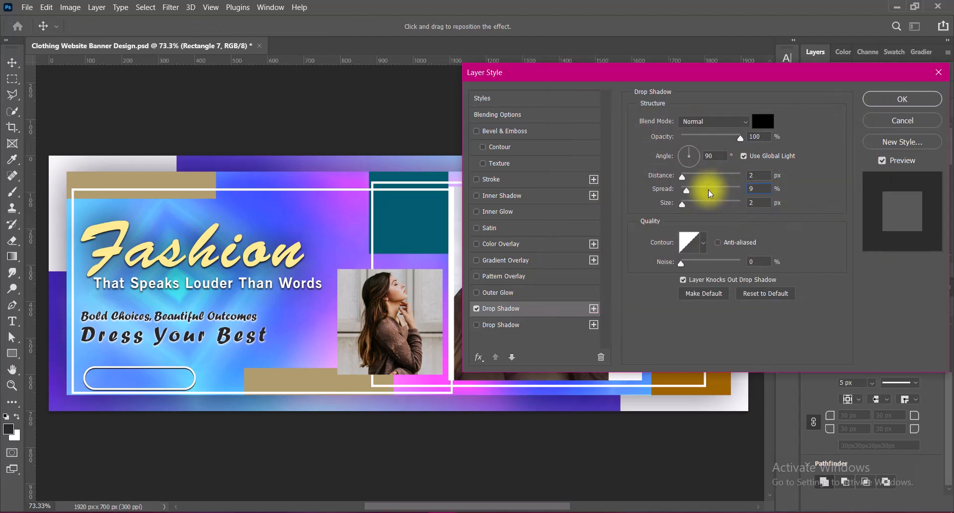
drag(686, 190, 666, 191)
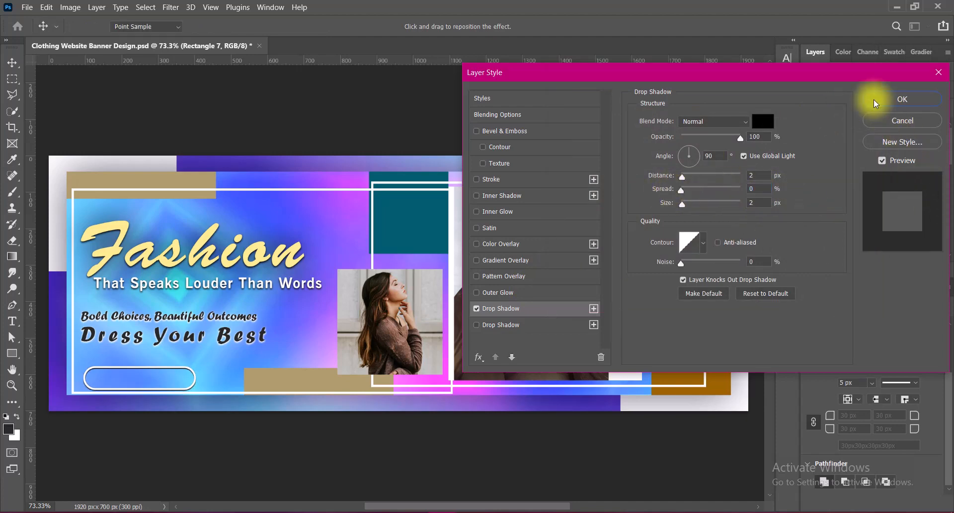
click(870, 98)
Move the rounded rectangle slightly up and left, and adjust its drop shadow's distance.
drag(143, 369, 144, 365)
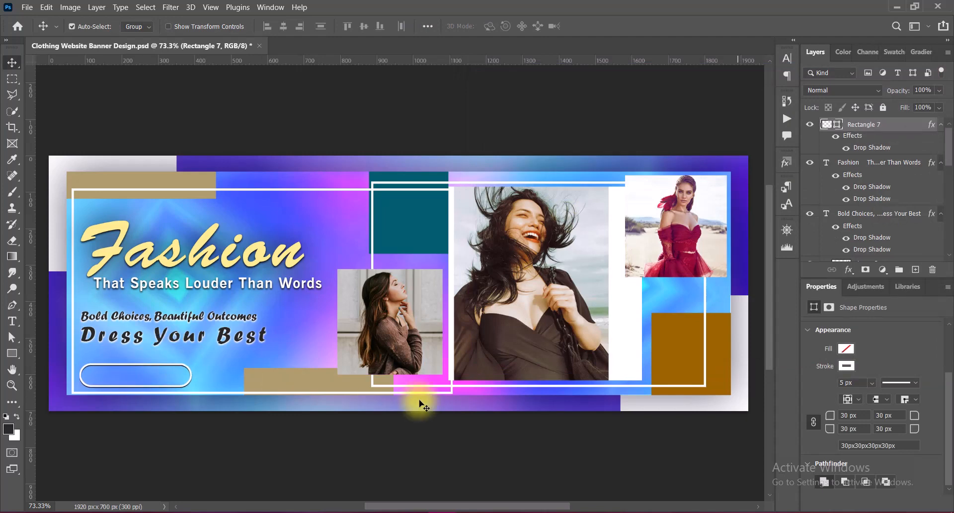
right_click(821, 124)
click(827, 130)
click(515, 309)
drag(760, 177, 721, 178)
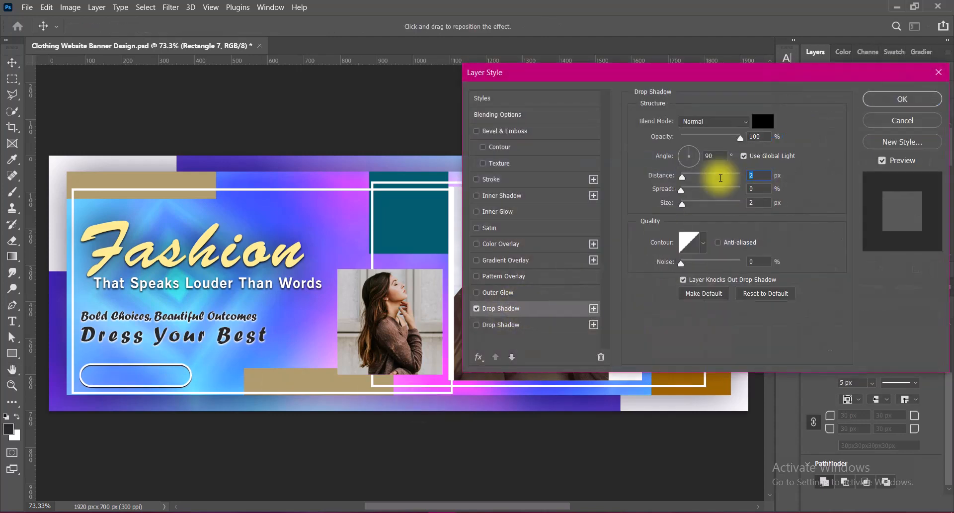
click(874, 99)
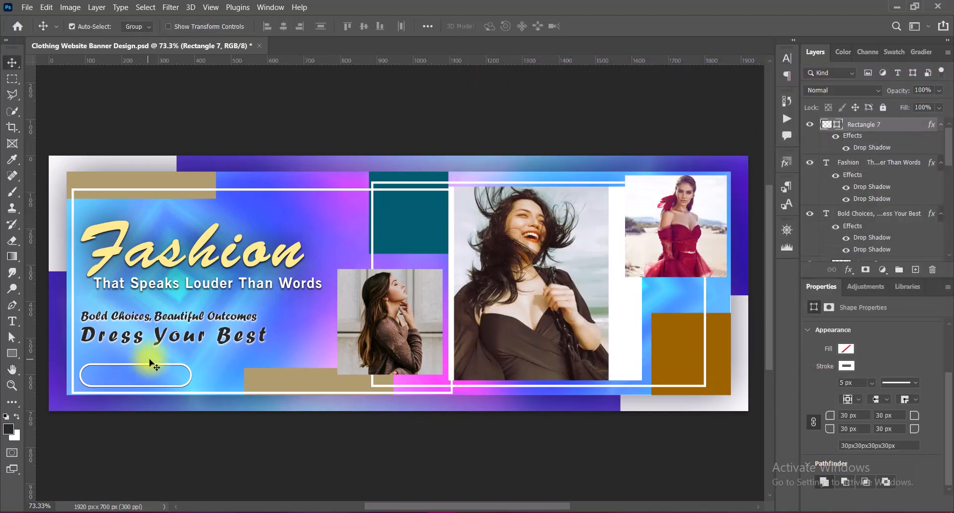
Reduce the rounded rectangle's height from its upper edge and set its stroke width to 4 px.
key(ctrl+t)
drag(134, 363, 135, 368)
key(Return)
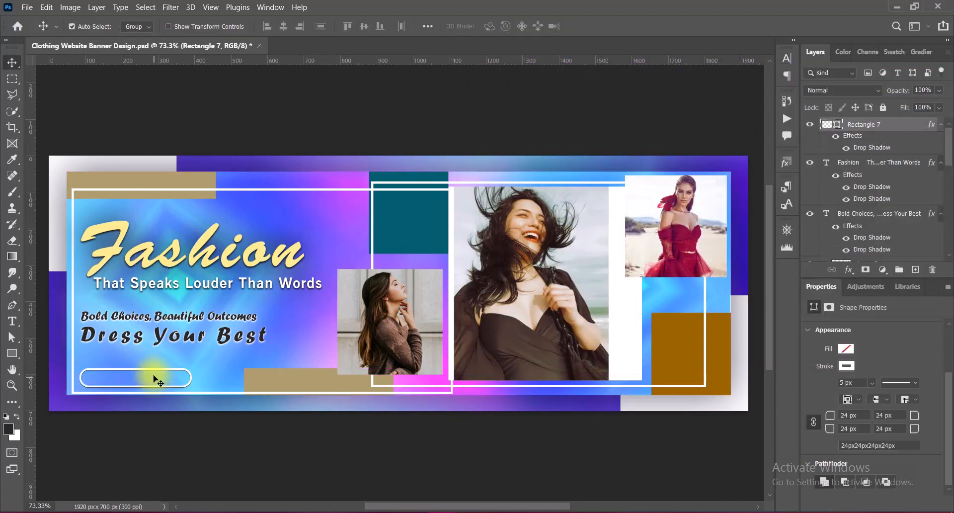
click(852, 382)
text(4)
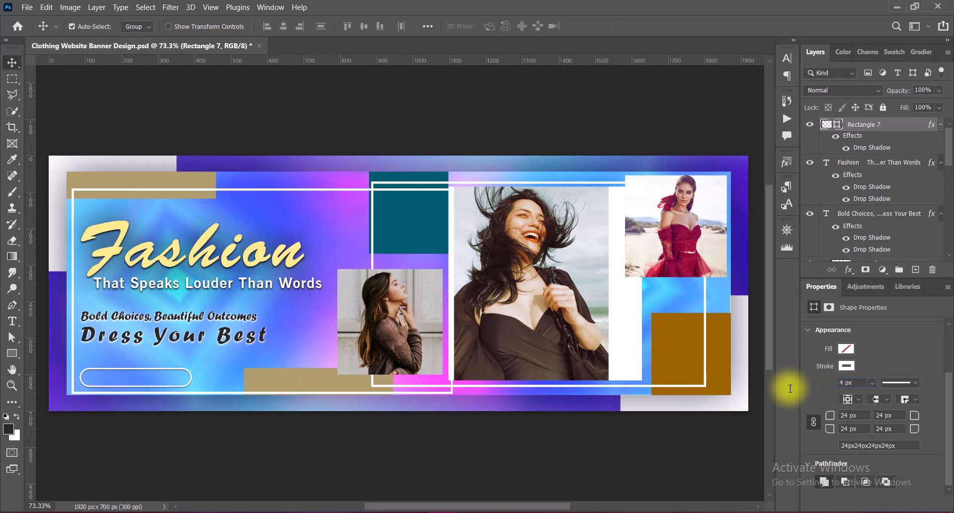
Start a new horizontal text layer over the rounded rectangle and set its font to NewsGoth BT.
click(916, 269)
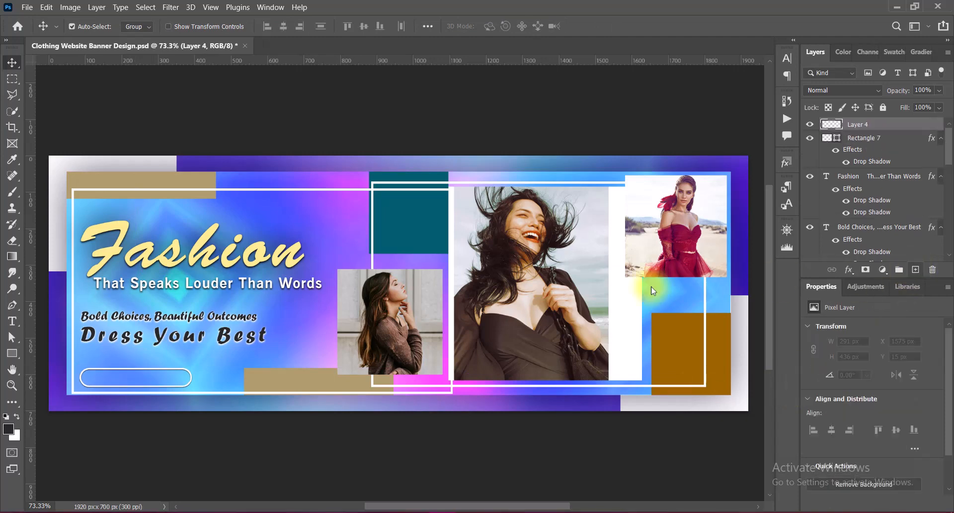
click(11, 321)
click(60, 314)
click(98, 378)
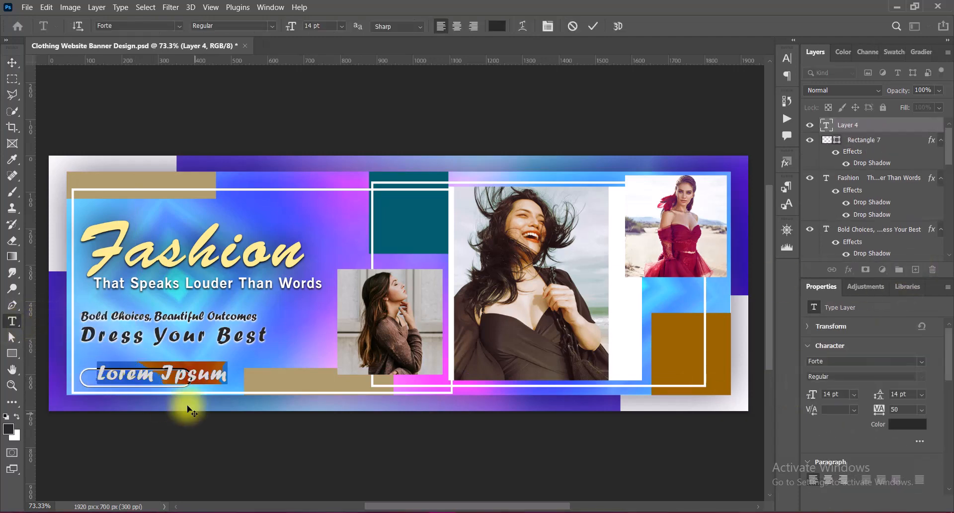
click(181, 28)
click(149, 76)
Set the new text's tracking to 0 and its colour to white.
click(787, 58)
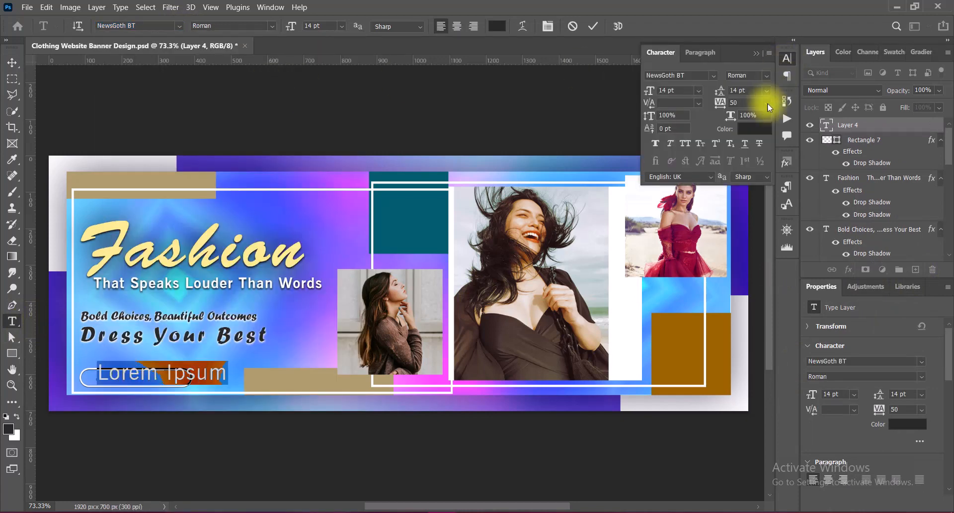
click(767, 103)
click(750, 178)
click(756, 54)
click(497, 26)
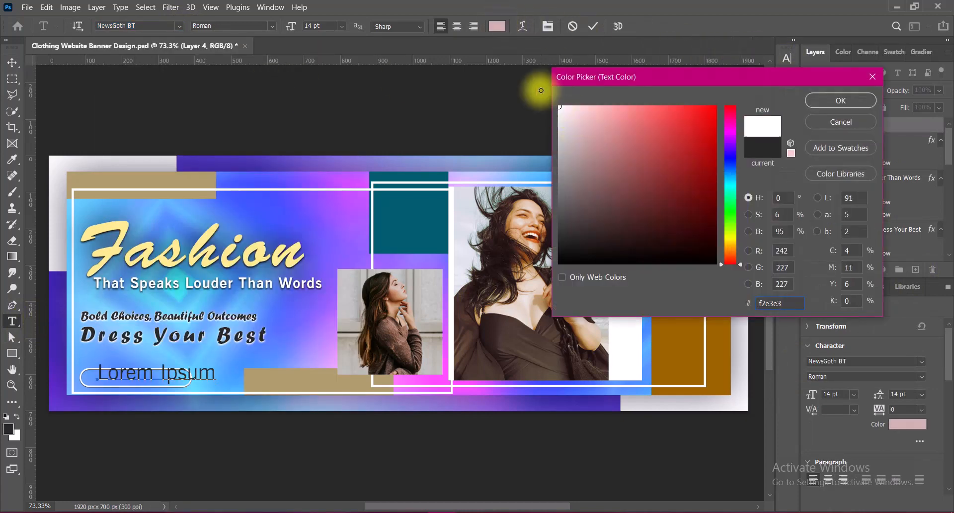
click(848, 101)
Set the new text's style to Bold and its anti-aliasing to Smooth.
click(272, 25)
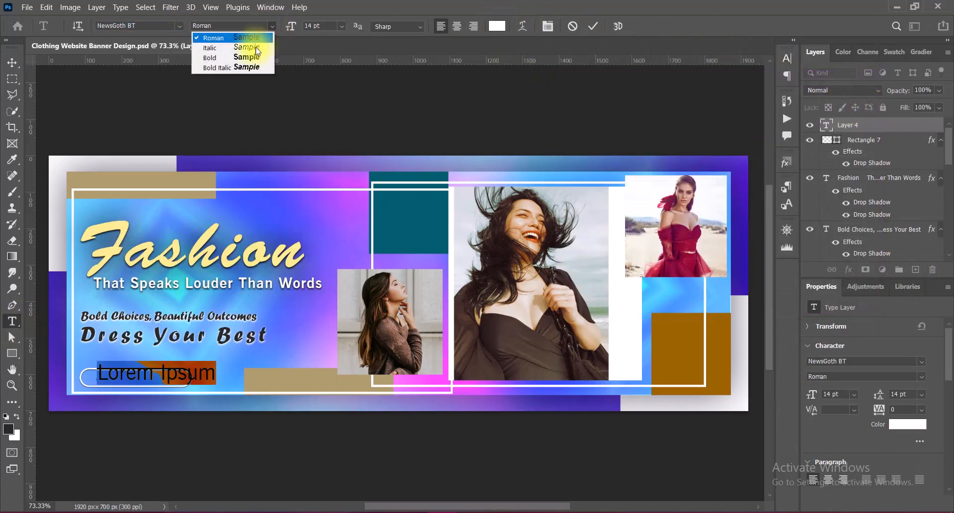
click(248, 55)
click(398, 26)
click(400, 79)
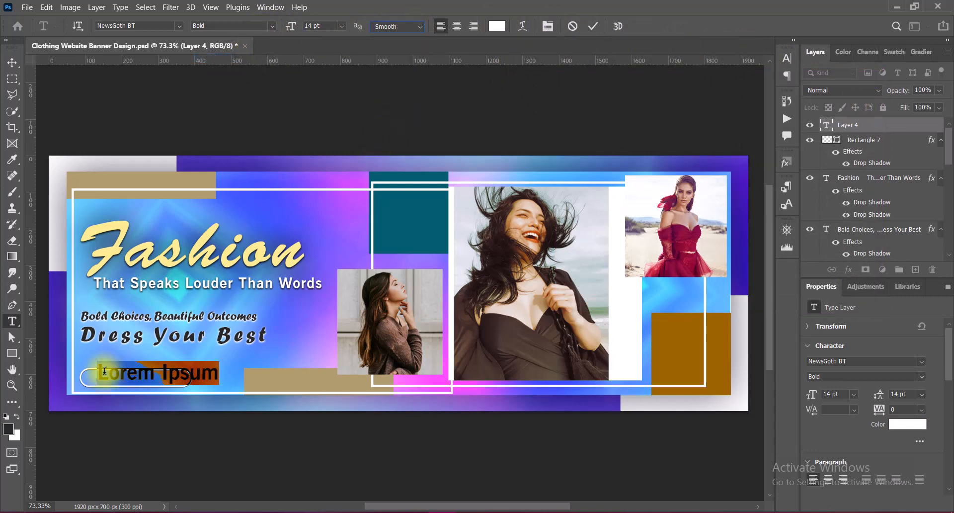
Enter "Promo Code: FREE75FW" as the new text and set the words "Promo Code:" to the Roman style.
click(215, 372)
text(Promo Code: FREE75FW)
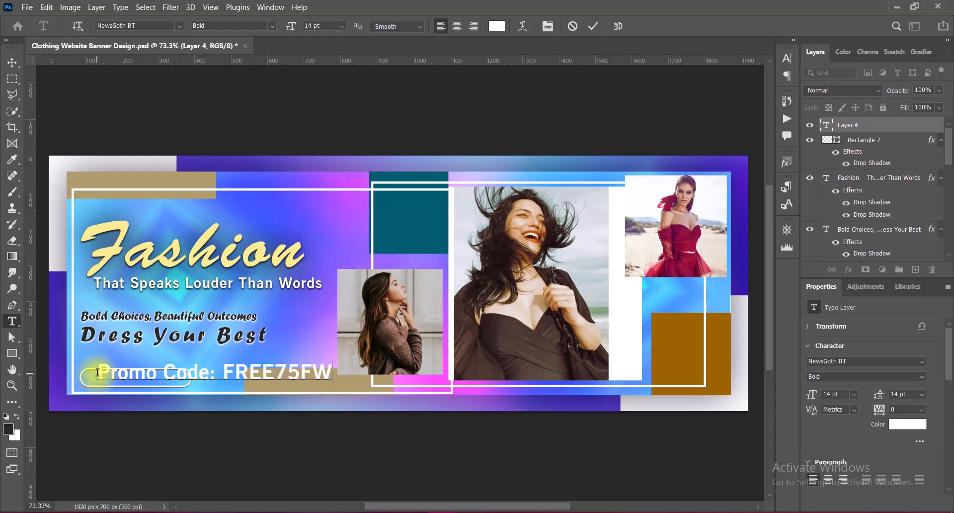
drag(97, 373, 202, 375)
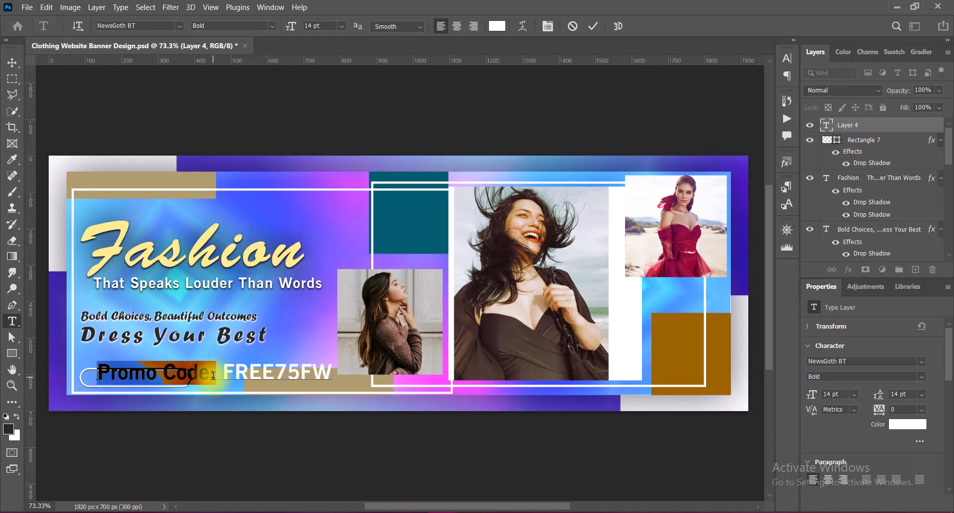
click(270, 26)
click(261, 36)
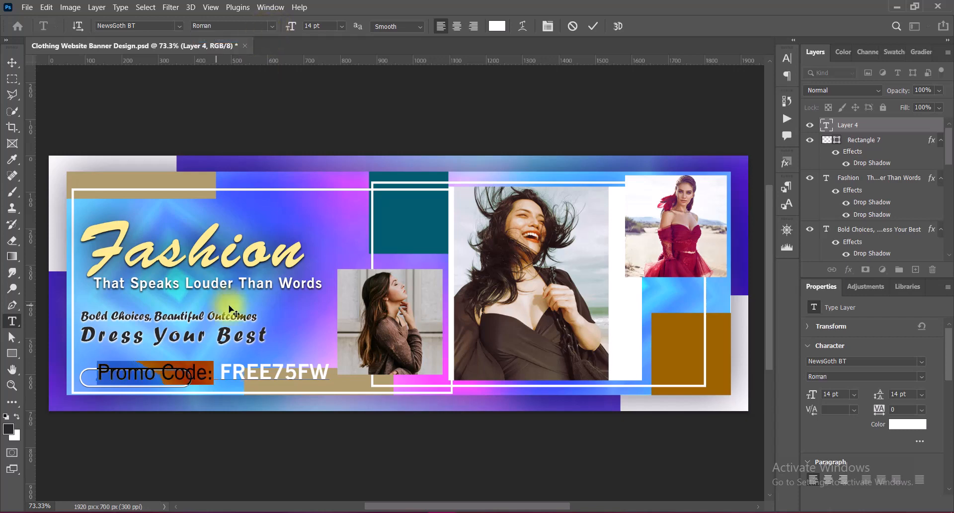
click(593, 26)
click(12, 62)
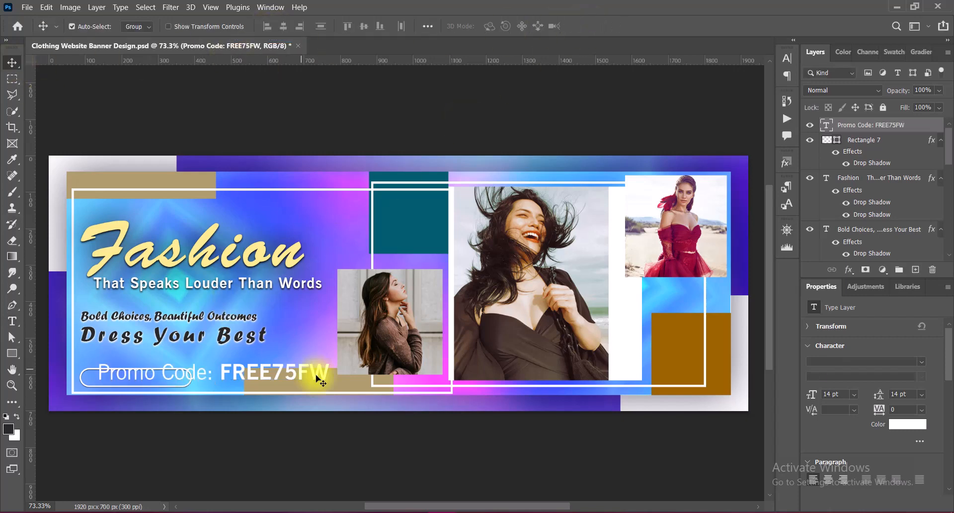
Scale the promo code text down to about 5.81 pt and fit it inside the rounded rectangle.
key(ctrl+t)
drag(329, 379, 158, 382)
key(Return)
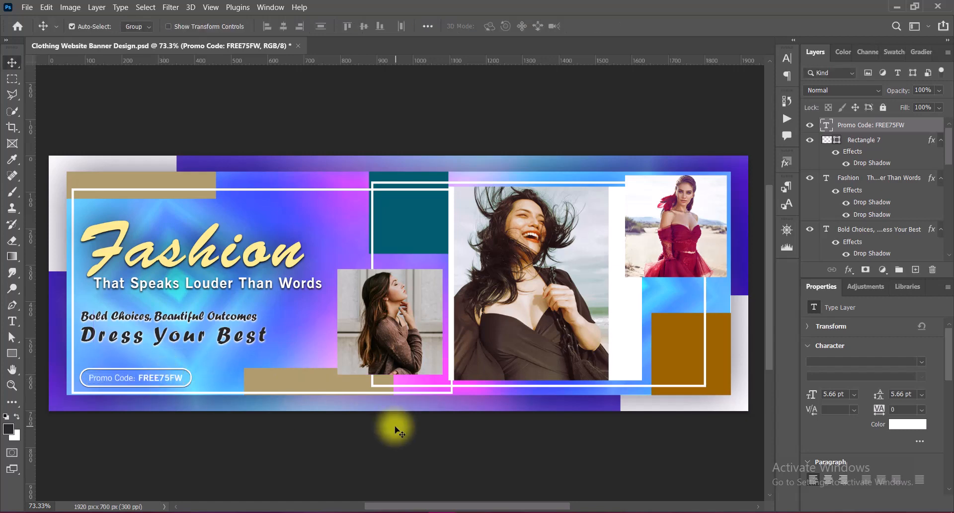
key(ctrl+t)
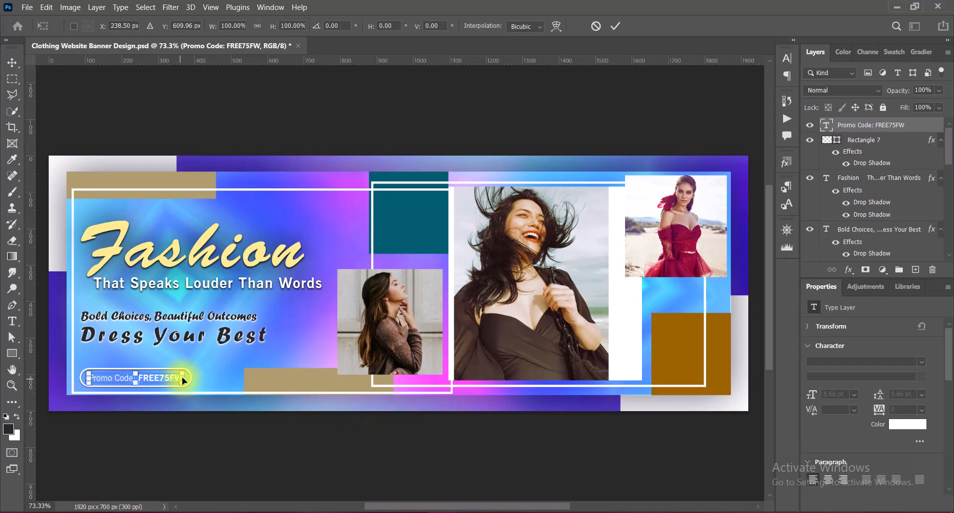
click(615, 26)
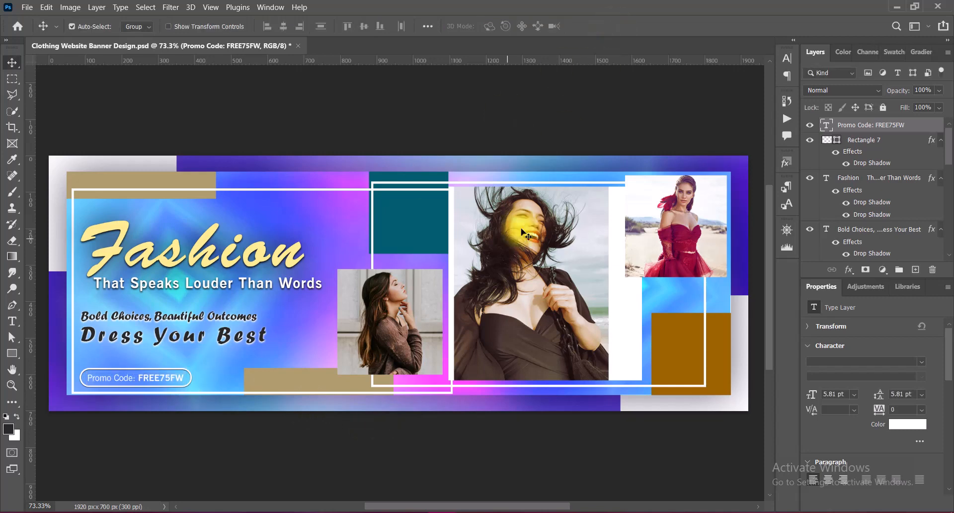
Add a drop shadow to the promo code text with distance 2 px and size 1 px.
right_click(820, 124)
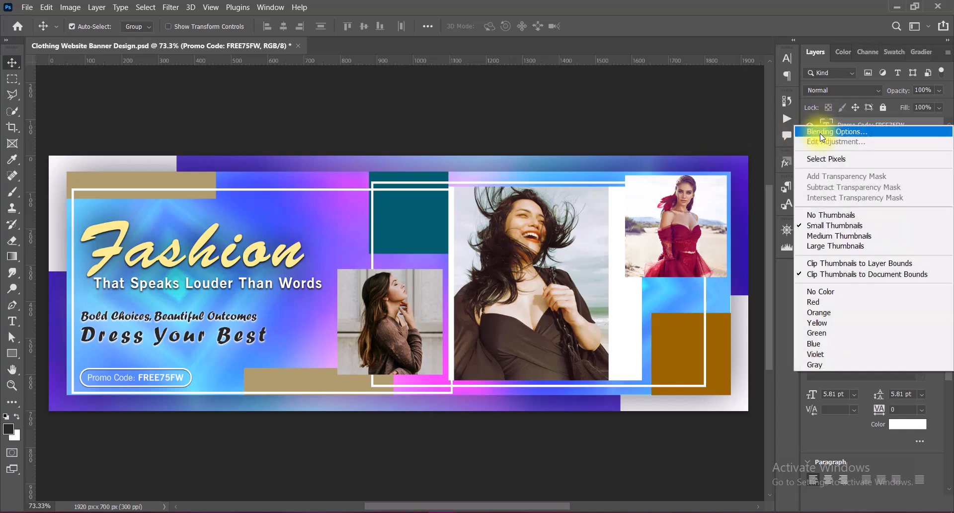
click(820, 132)
click(499, 309)
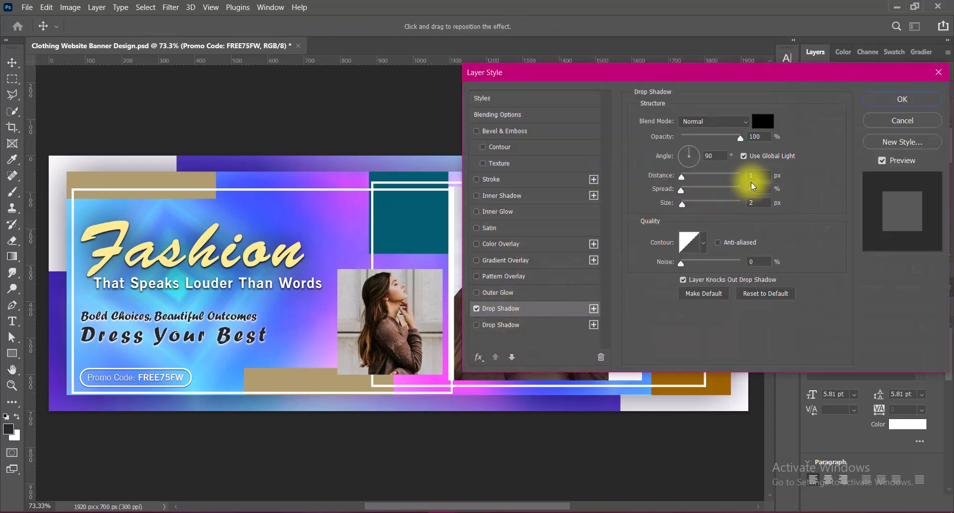
double_click(761, 177)
text(2)
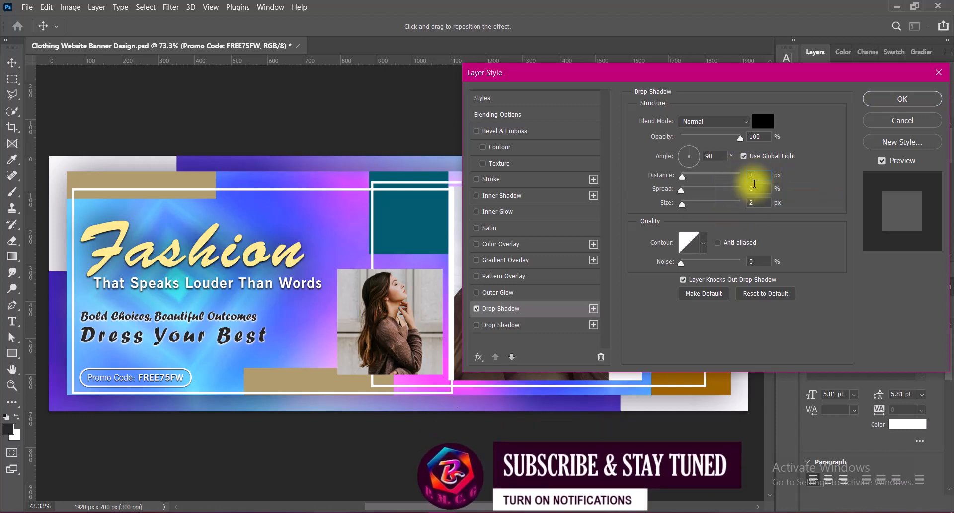
double_click(756, 201)
text(1)
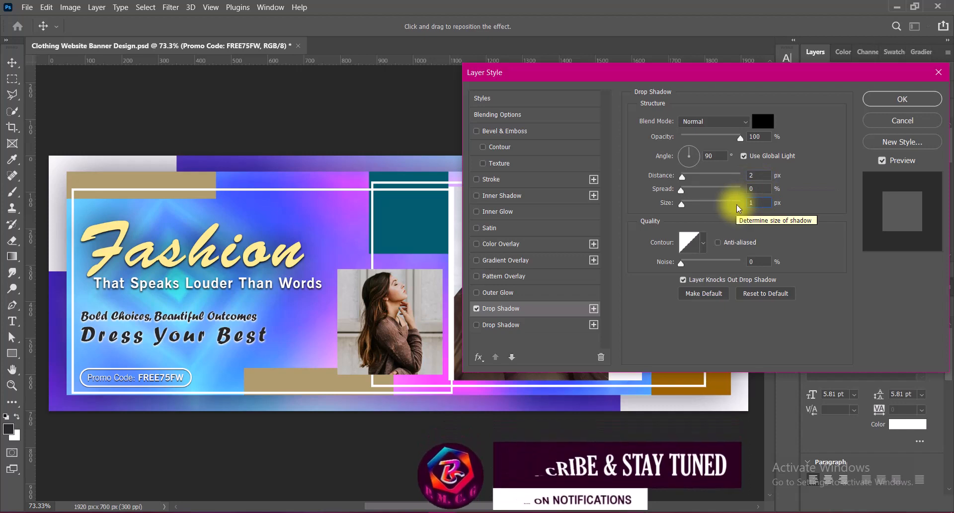
click(895, 101)
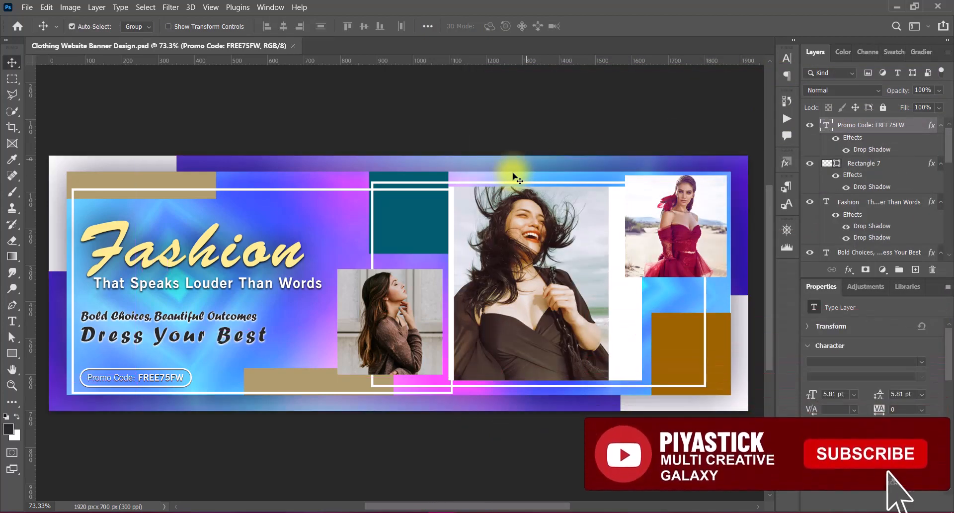
Widen the lower tan rectangle from its left edge to about 463 px.
click(301, 388)
key(ctrl+t)
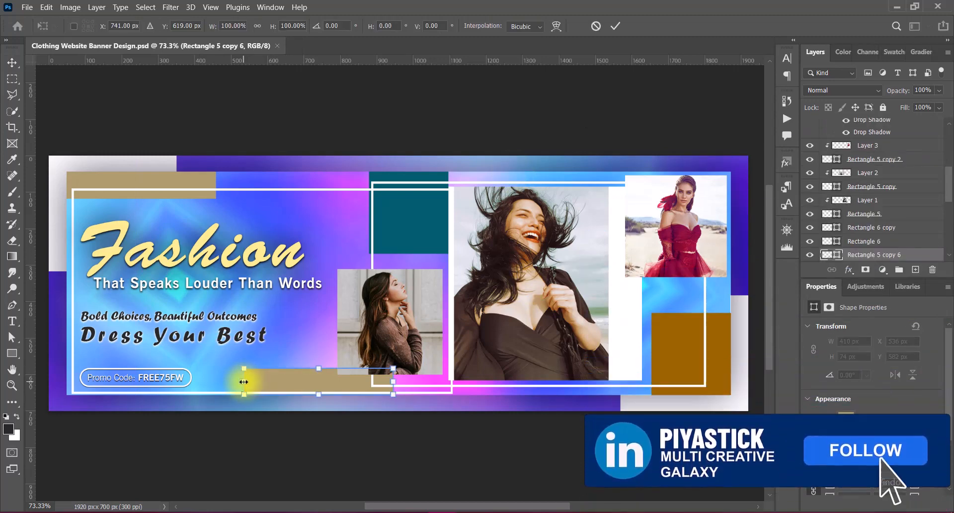
drag(244, 382, 225, 381)
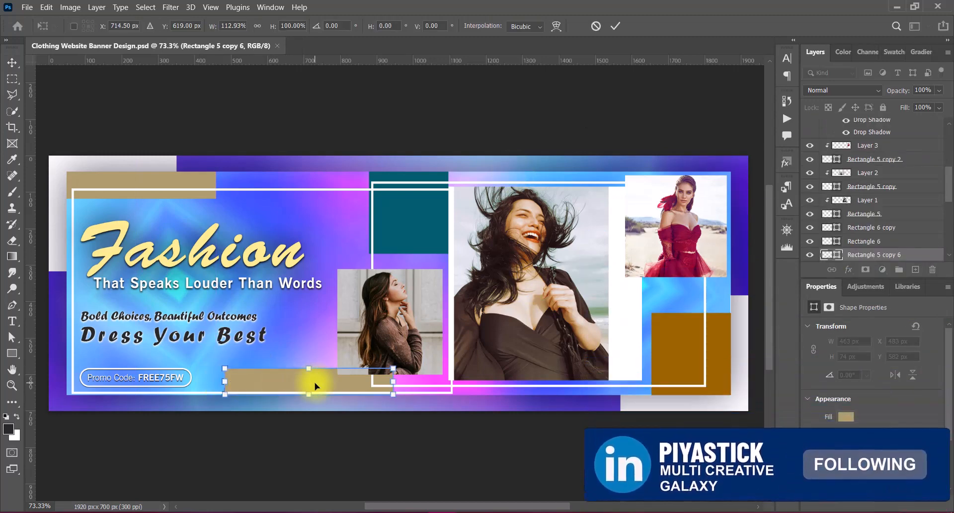
key(Return)
Start a new text layer above the promo code layer over the lower tan rectangle, using the Nexa-Trial font.
scroll(927, 128, up, 10)
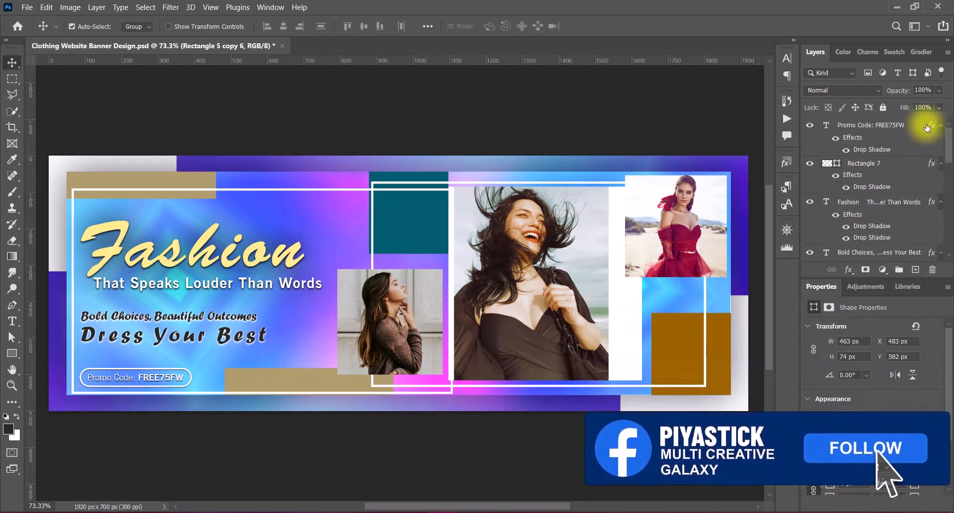
click(927, 128)
click(914, 270)
click(12, 320)
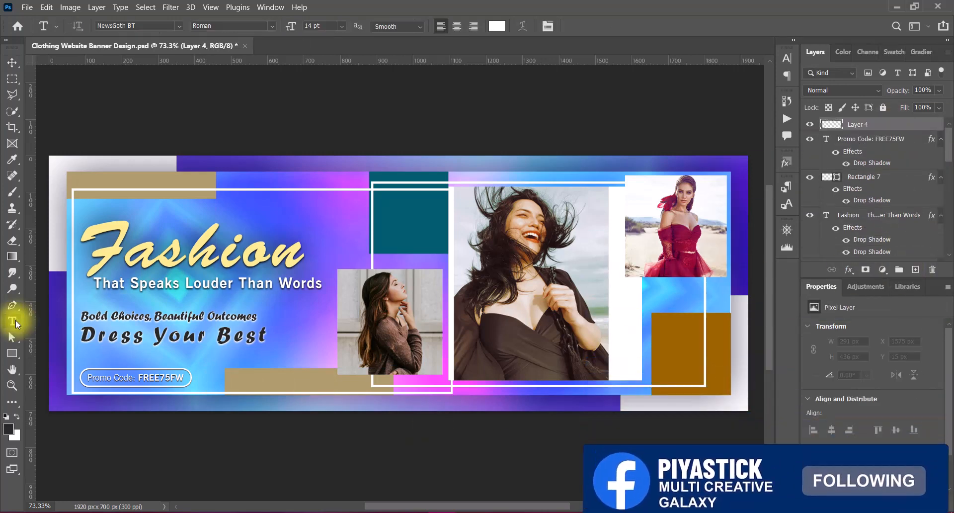
click(255, 379)
click(178, 25)
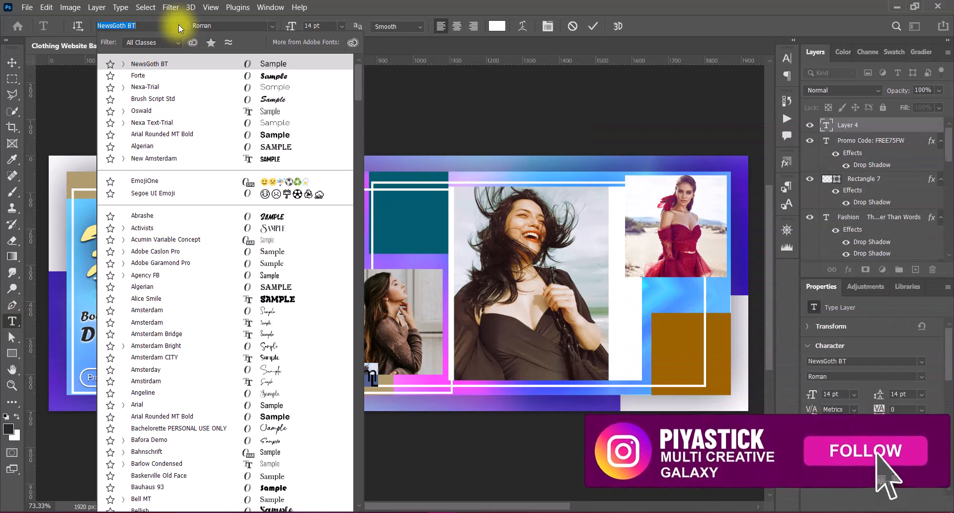
click(295, 87)
Set the new text's anti-aliasing to Sharp, its style to Bold and its size to 9 pt.
click(784, 58)
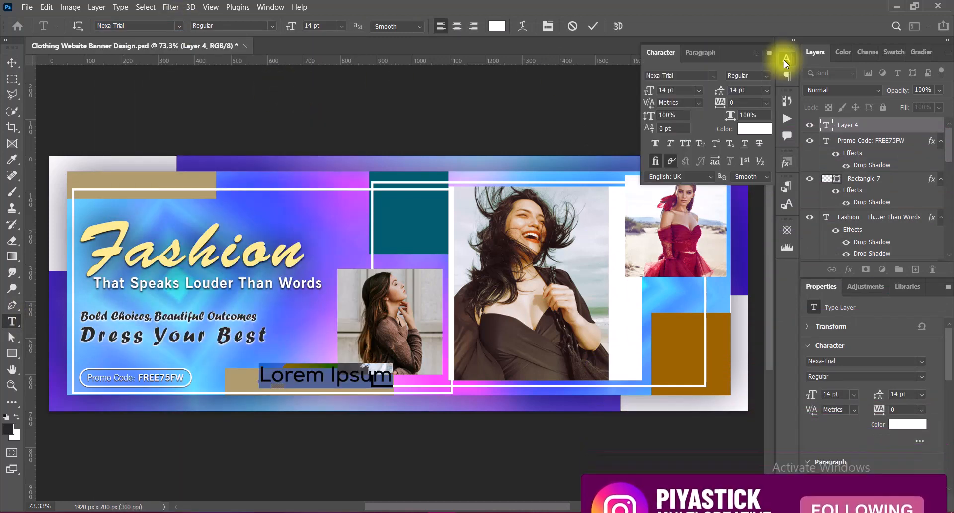
click(784, 58)
click(396, 26)
click(393, 45)
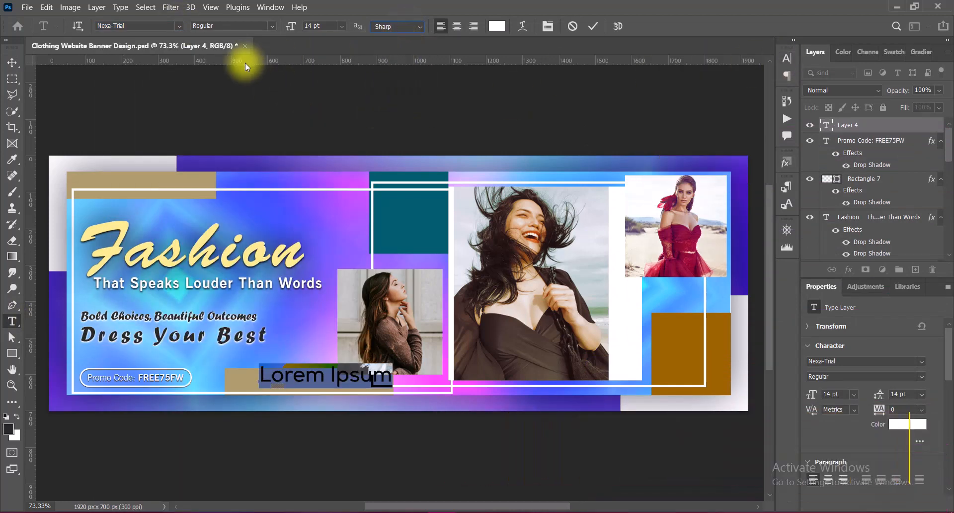
click(273, 25)
click(248, 131)
click(342, 25)
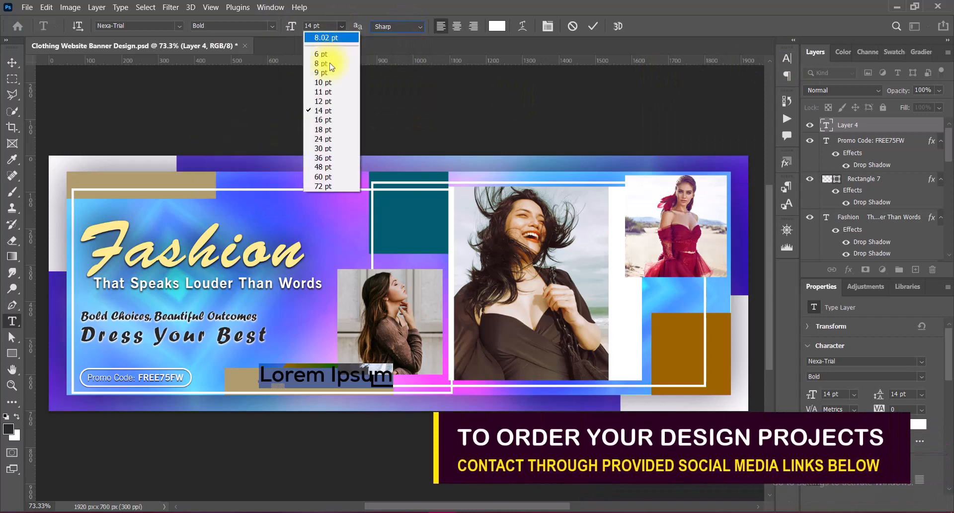
click(318, 60)
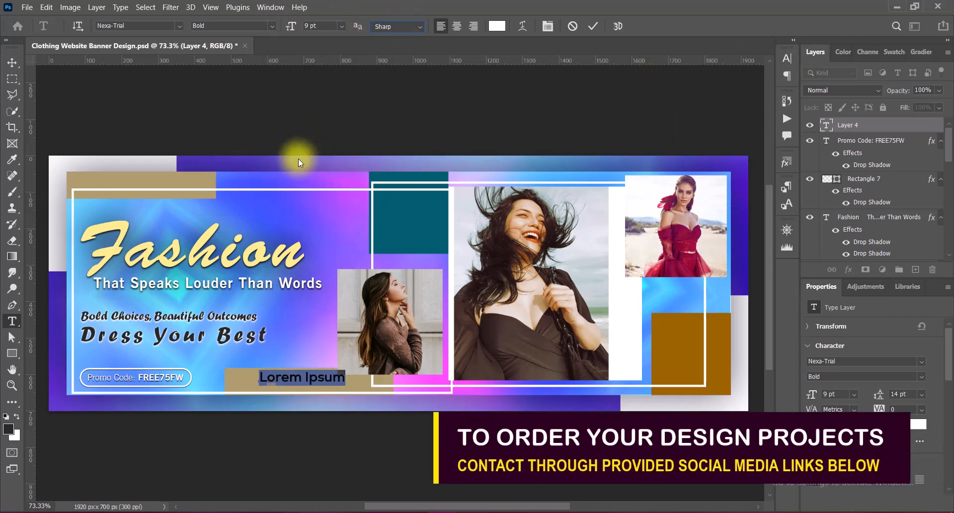
Replace the placeholder text on the lower tan rectangle with "SHOP NOW".
click(279, 375)
drag(260, 376, 366, 373)
text(wSHOP NOW)
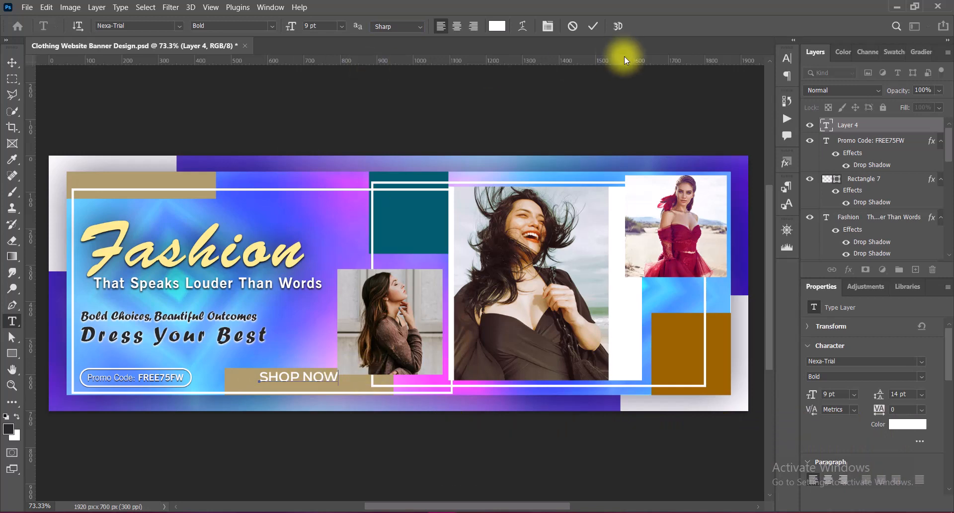
click(593, 26)
Add a drop shadow with a size of 3 px to the SHOP NOW text.
right_click(826, 125)
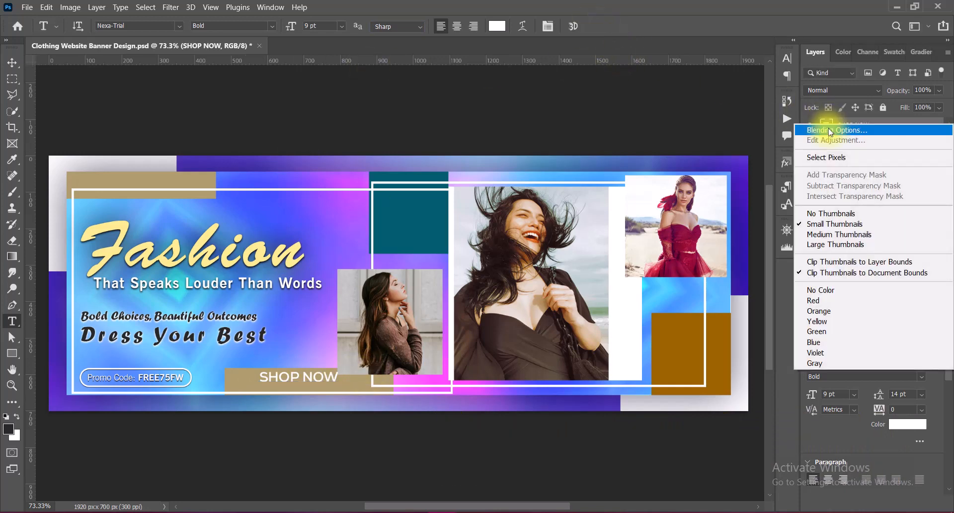
double_click(829, 129)
click(504, 309)
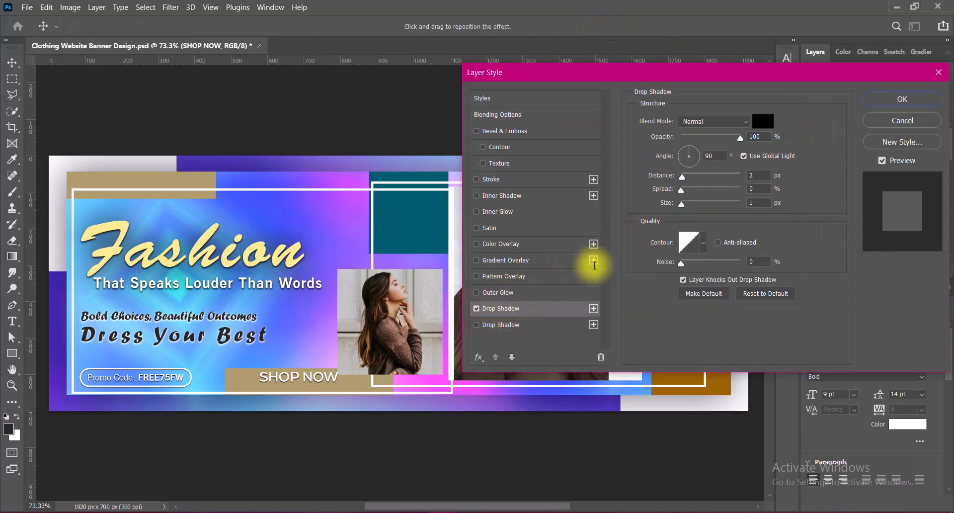
click(758, 203)
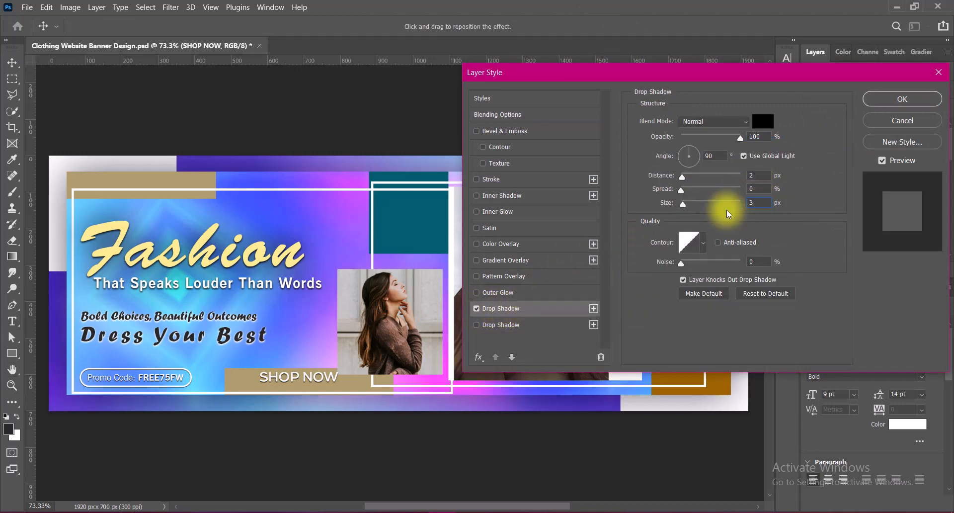
text(3)
click(902, 98)
Shift the SHOP NOW text slightly left and down on the tan rectangle and set its size to 8 pt.
click(12, 62)
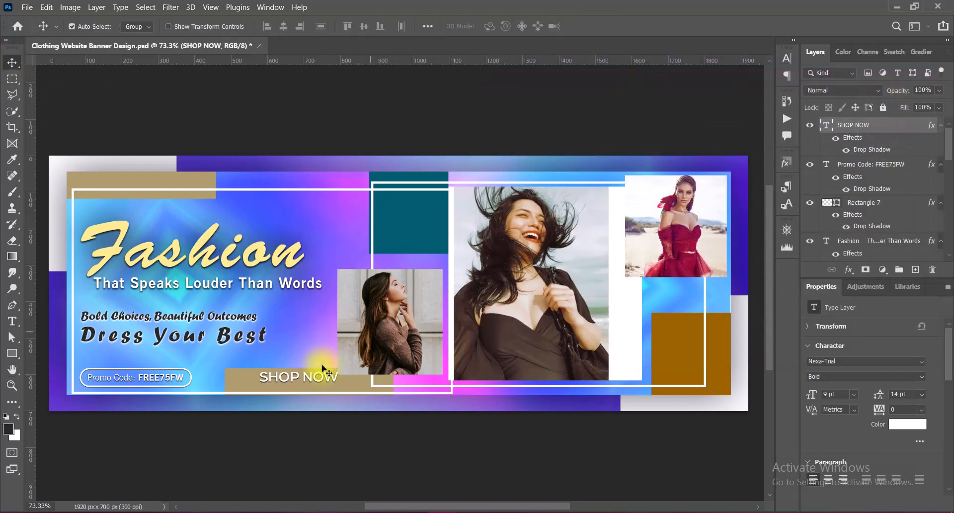
drag(333, 378, 325, 381)
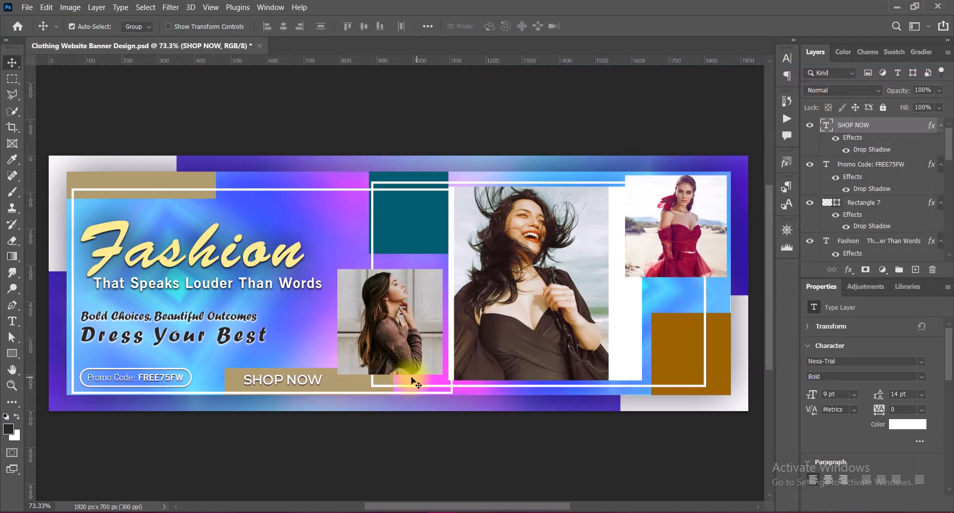
double_click(318, 381)
click(351, 27)
click(328, 48)
click(597, 27)
click(12, 62)
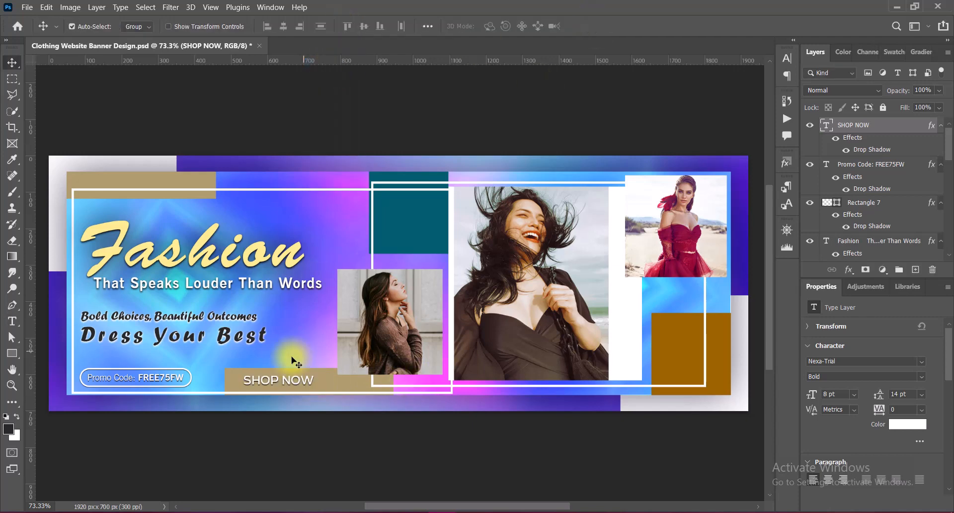
Enlarge the promo code text and its rounded outline together until the outline is about 338 px wide.
click(134, 378)
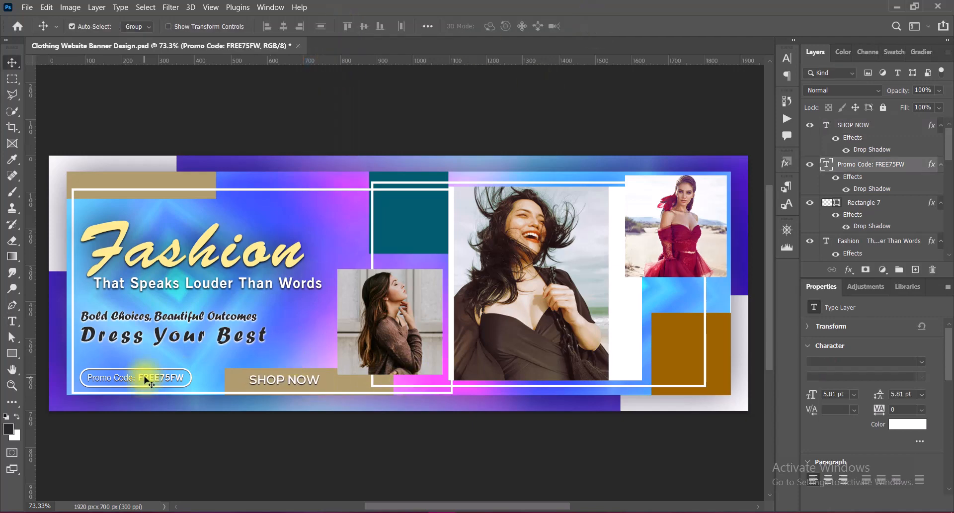
click(136, 369)
key(ctrl+t)
drag(136, 369, 135, 361)
key(Escape)
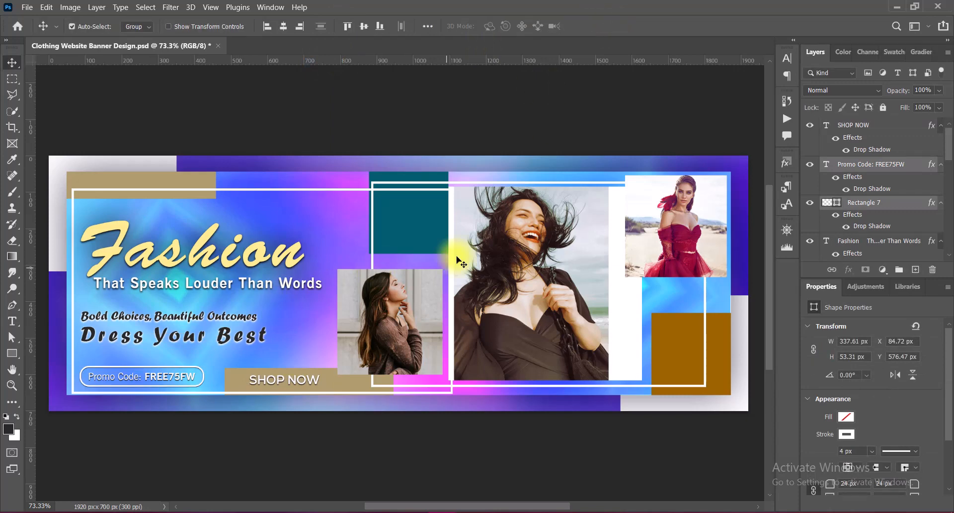
click(394, 381)
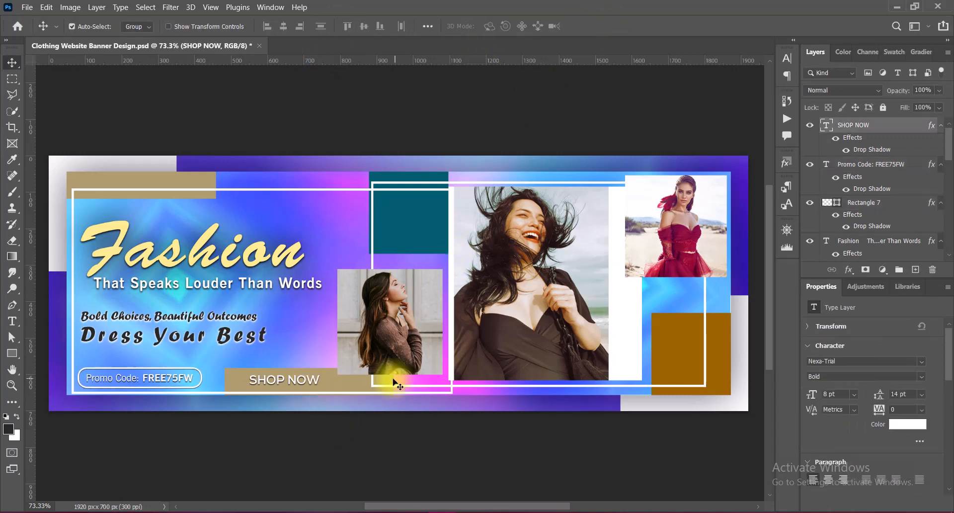
click(287, 437)
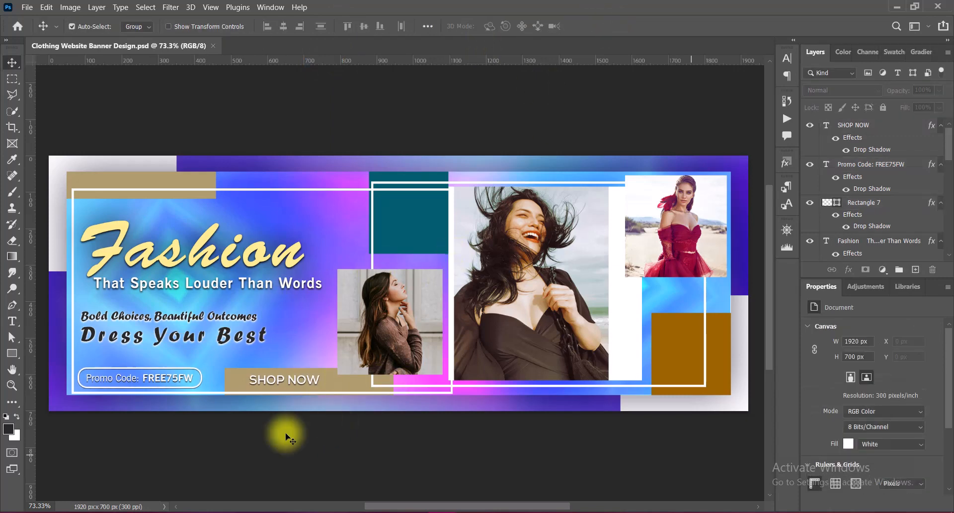
Add a three-line NewsGoth BT text reading "UPTO 40% DISCOUNT" over the teal rectangle.
click(12, 321)
click(179, 25)
click(149, 75)
click(398, 208)
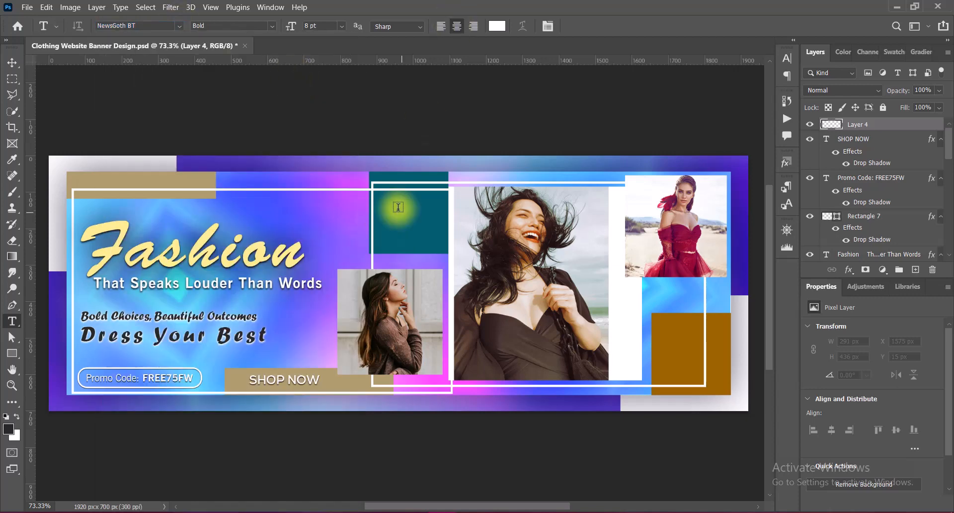
click(786, 58)
click(786, 58)
text(UPTO)
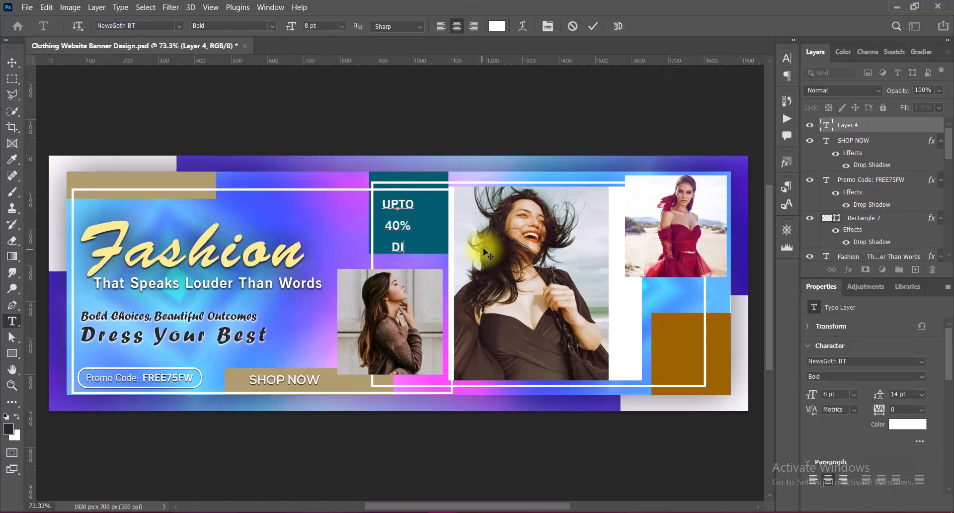
text(SCOUNT)
Set the size of "40%" in the discount text to 18 pt.
drag(384, 225, 437, 224)
click(341, 26)
click(320, 99)
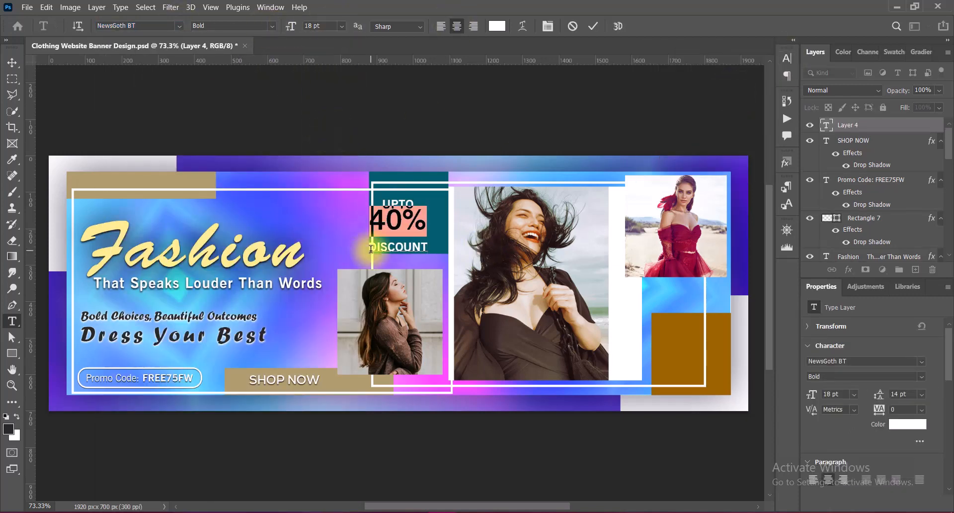
Give the word "DISCOUNT" in the discount text a lighter NewsGoth BT font style.
drag(371, 249, 428, 248)
click(272, 26)
click(265, 37)
Set the leading of "40%" in the discount text to 18 pt.
drag(382, 206, 426, 221)
click(787, 58)
click(765, 91)
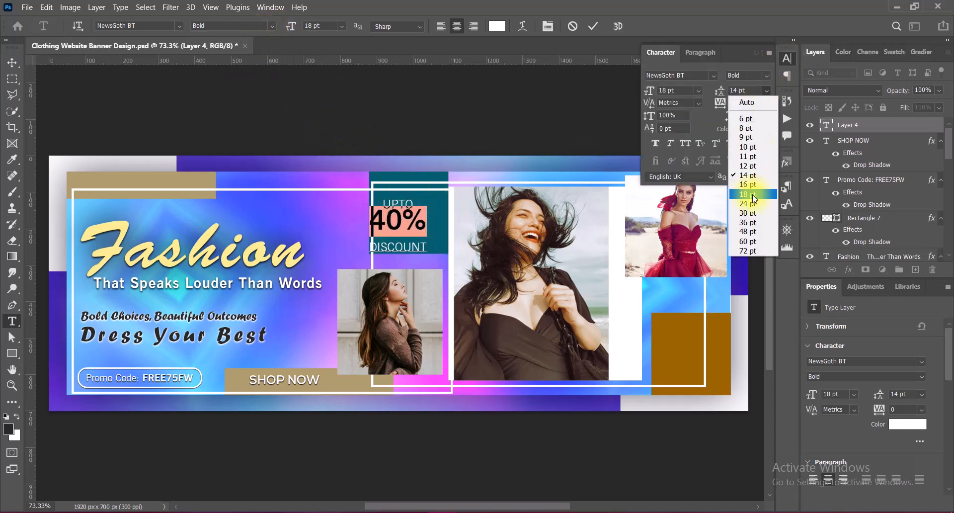
click(747, 194)
click(756, 51)
Colour "40%" with the pale yellow sampled from the Fashion lettering and finish editing the discount text.
click(497, 26)
click(222, 235)
click(839, 100)
click(12, 65)
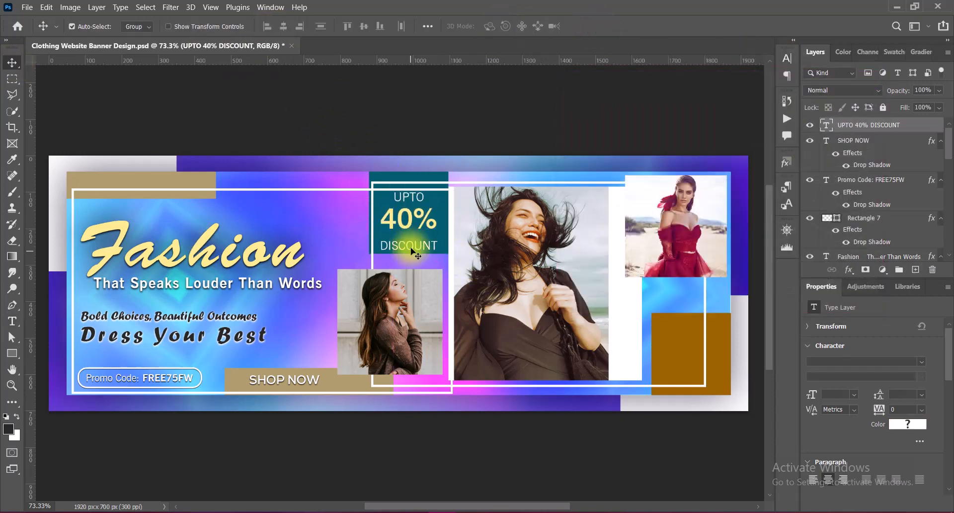
Tighten the spacing above "DISCOUNT" and nudge the whole discount text right to centre it on the teal rectangle.
click(787, 58)
click(755, 48)
key(Right)
key(Right)
key(Right)
key(Right)
key(Right)
key(Right)
key(Right)
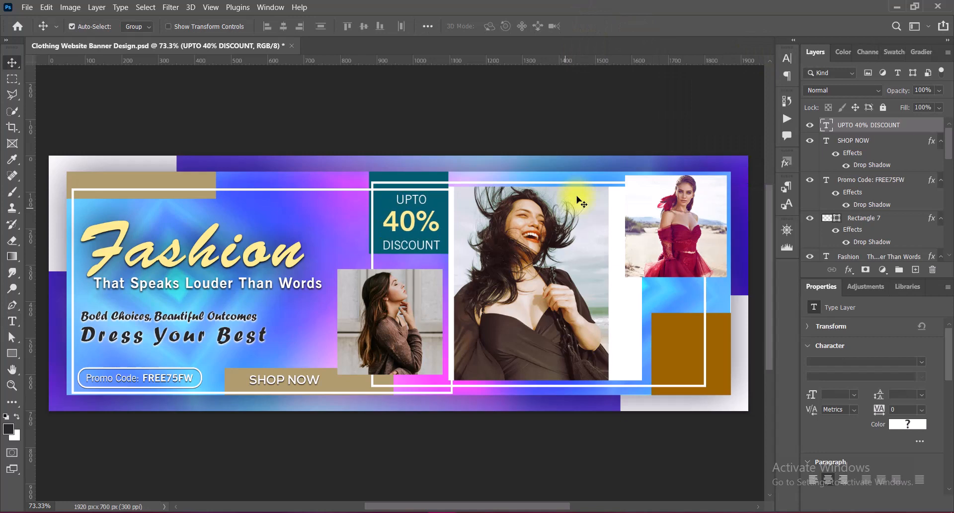
Add a drop shadow with reduced opacity and a size of 3 px to the discount text, and save the document.
right_click(825, 126)
click(820, 135)
click(511, 308)
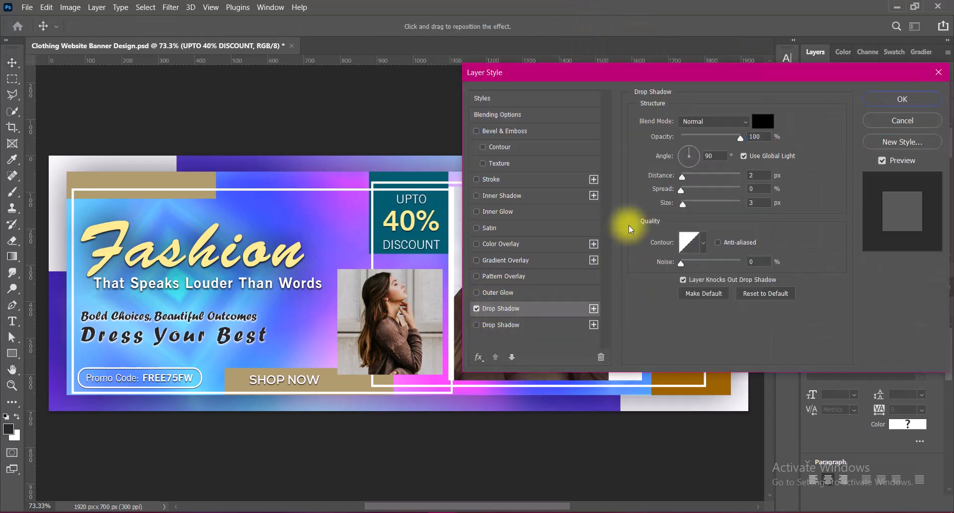
drag(741, 141, 726, 141)
drag(758, 203, 736, 204)
text(3)
key(Return)
key(ctrl+s)
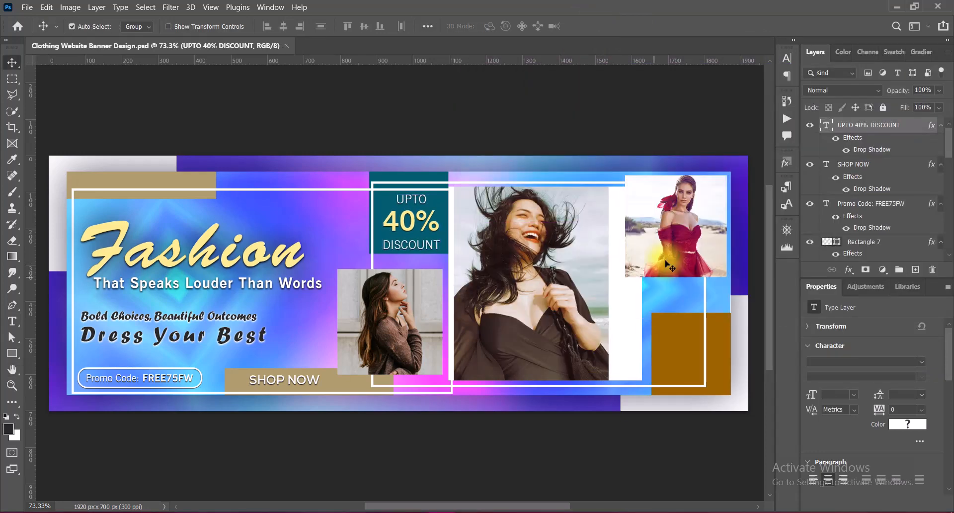
Paste the PMC GALAXY logo group and shrink it to about half size beside the teal discount rectangle.
key(ctrl+v)
drag(334, 222, 320, 211)
key(ctrl+t)
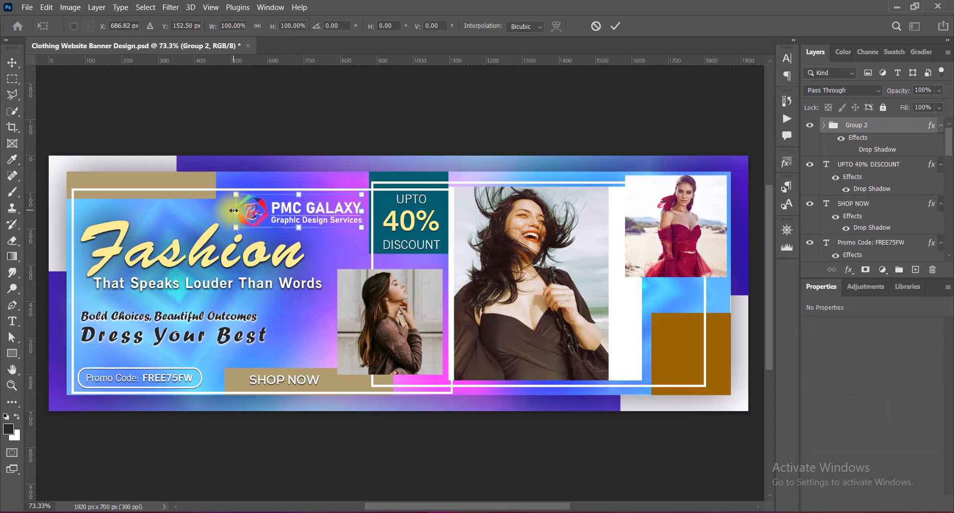
drag(234, 210, 297, 211)
key(Return)
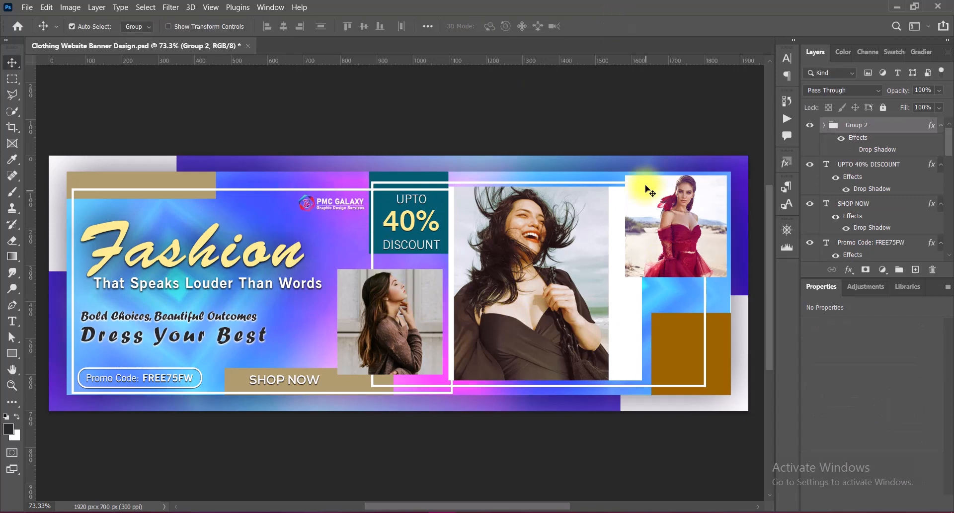
Apply a drop shadow with 100% opacity, 2 px distance and 2 px size to the logo's text, and deselect all layers.
right_click(837, 159)
click(849, 165)
click(491, 312)
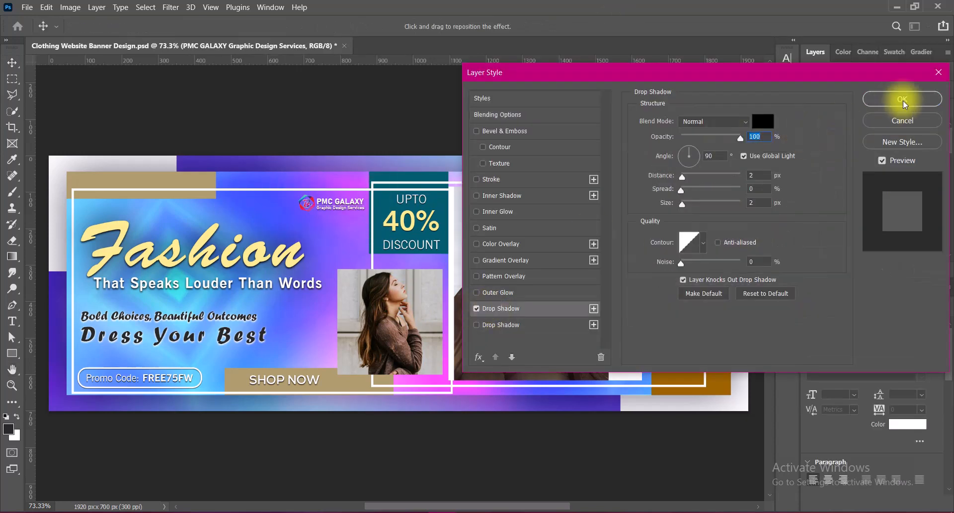
click(903, 100)
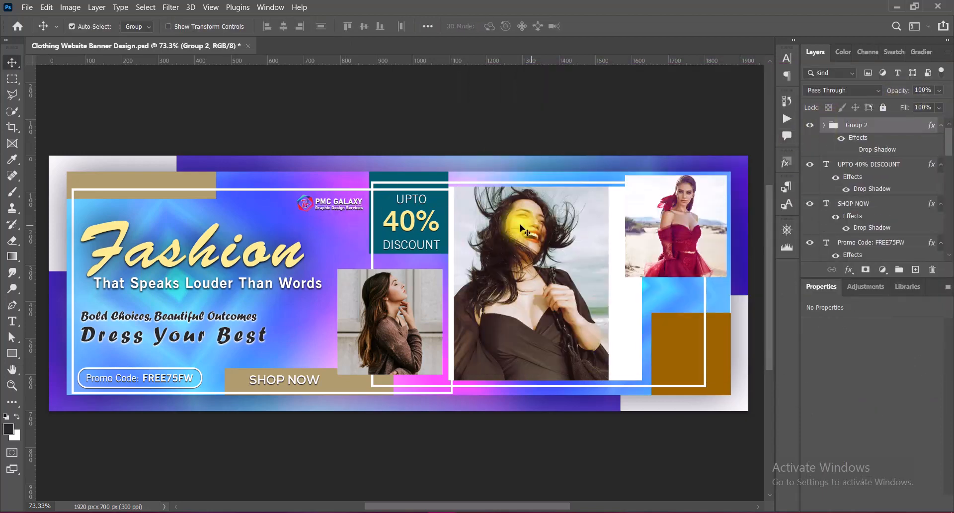
click(452, 141)
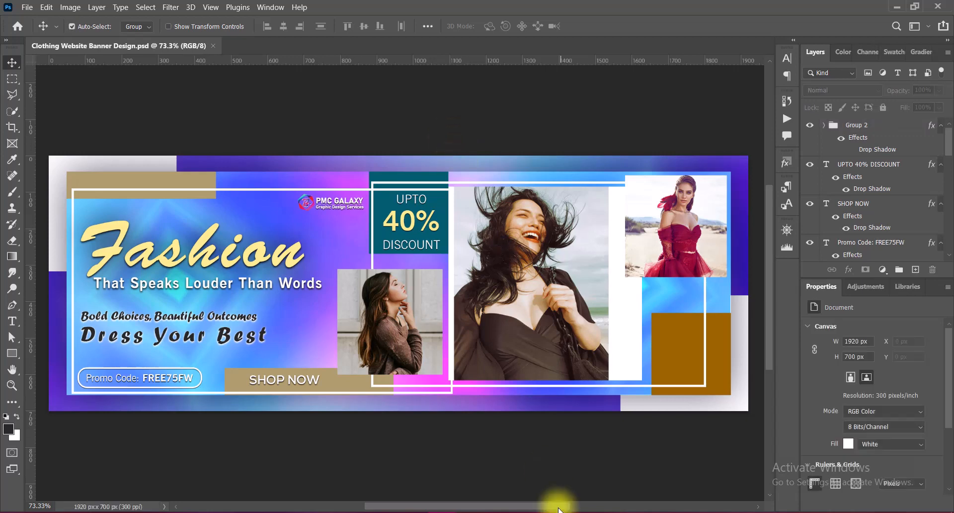
scroll(482, 273, down, 2)
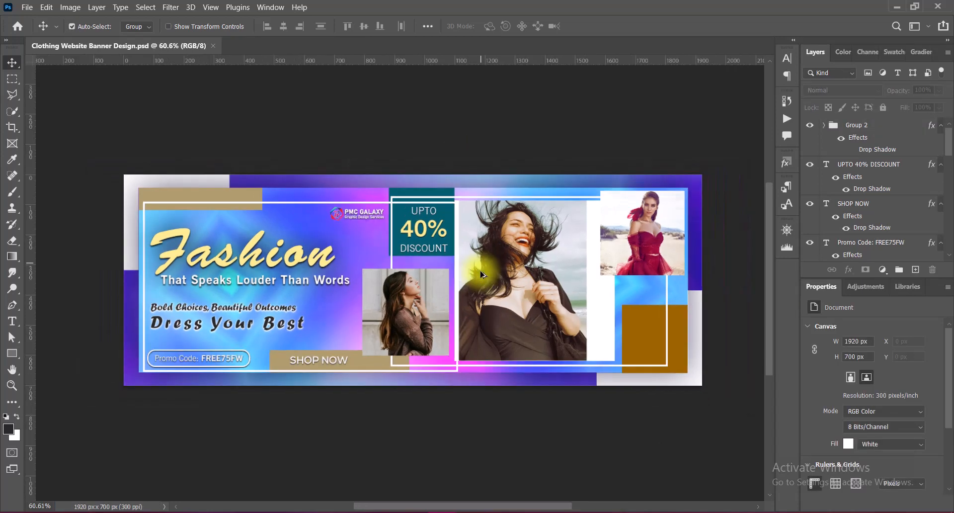
scroll(482, 272, up, 1)
scroll(482, 272, down, 2)
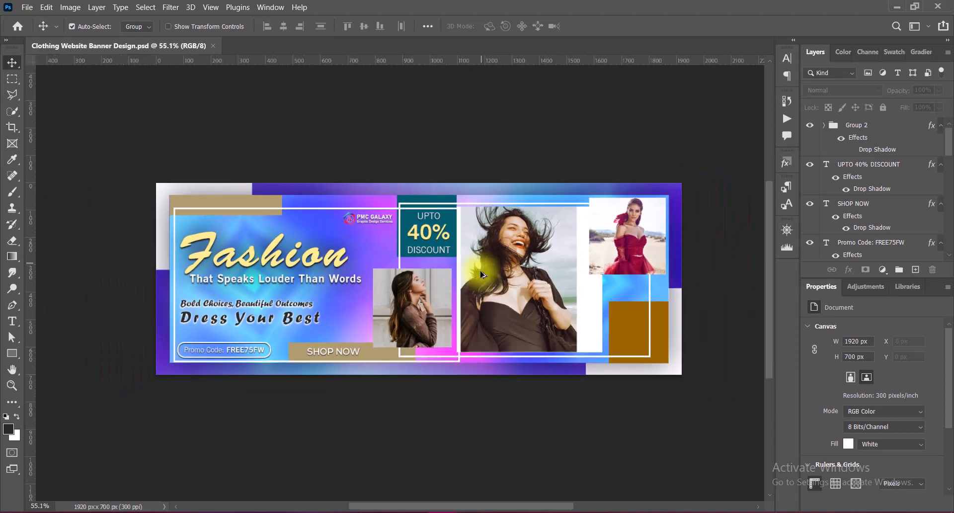
scroll(482, 274, up, 3)
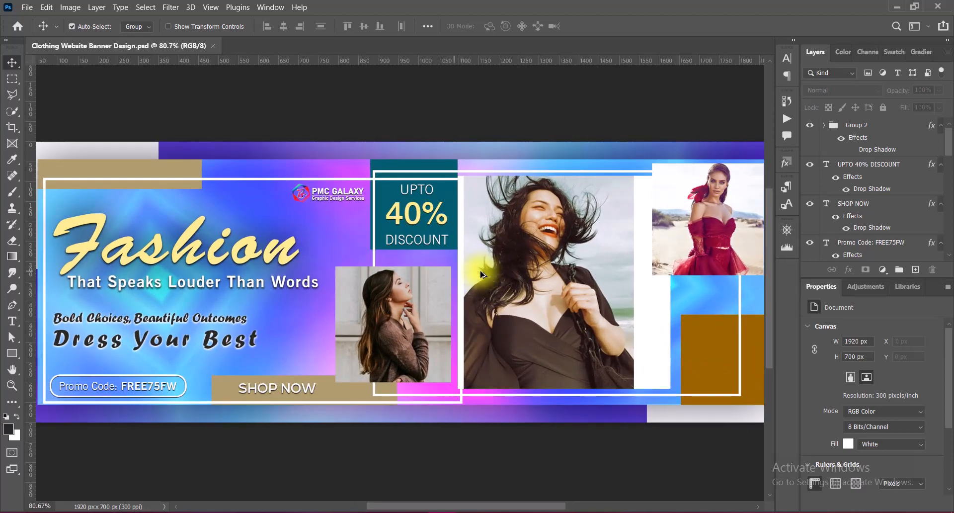